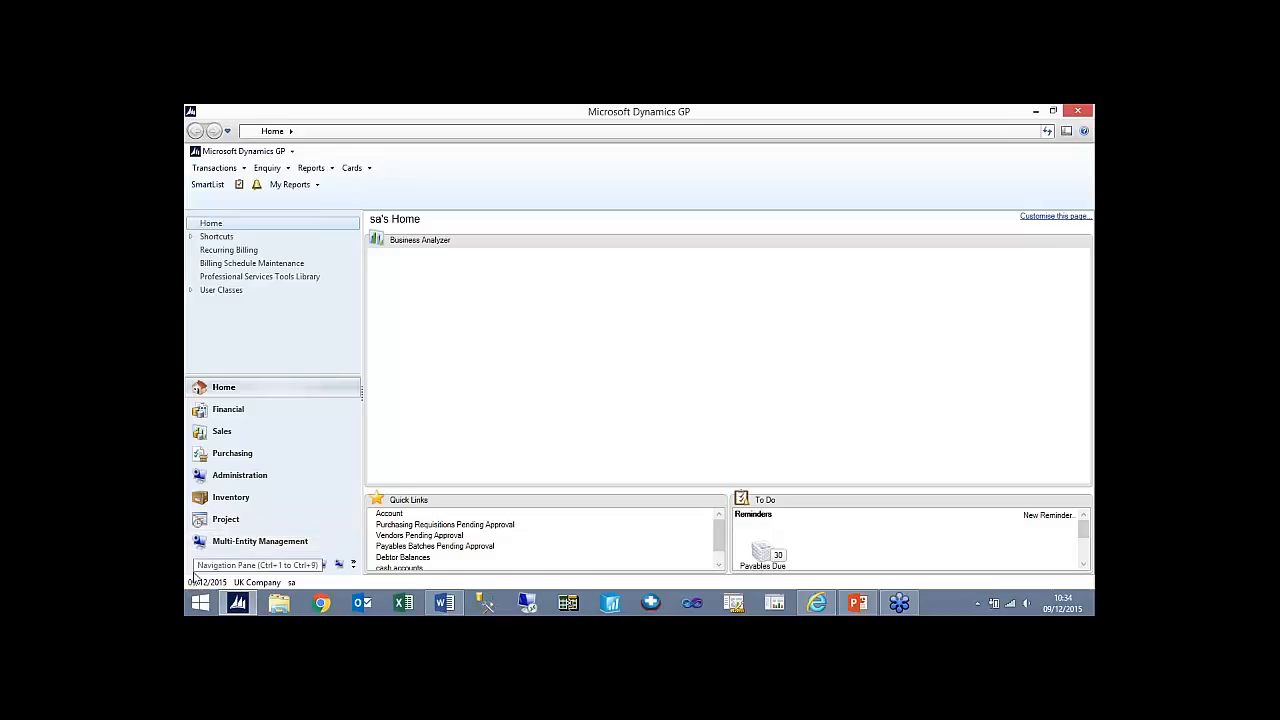
- Change the user date to 31/12/2014
left_click(208, 584)
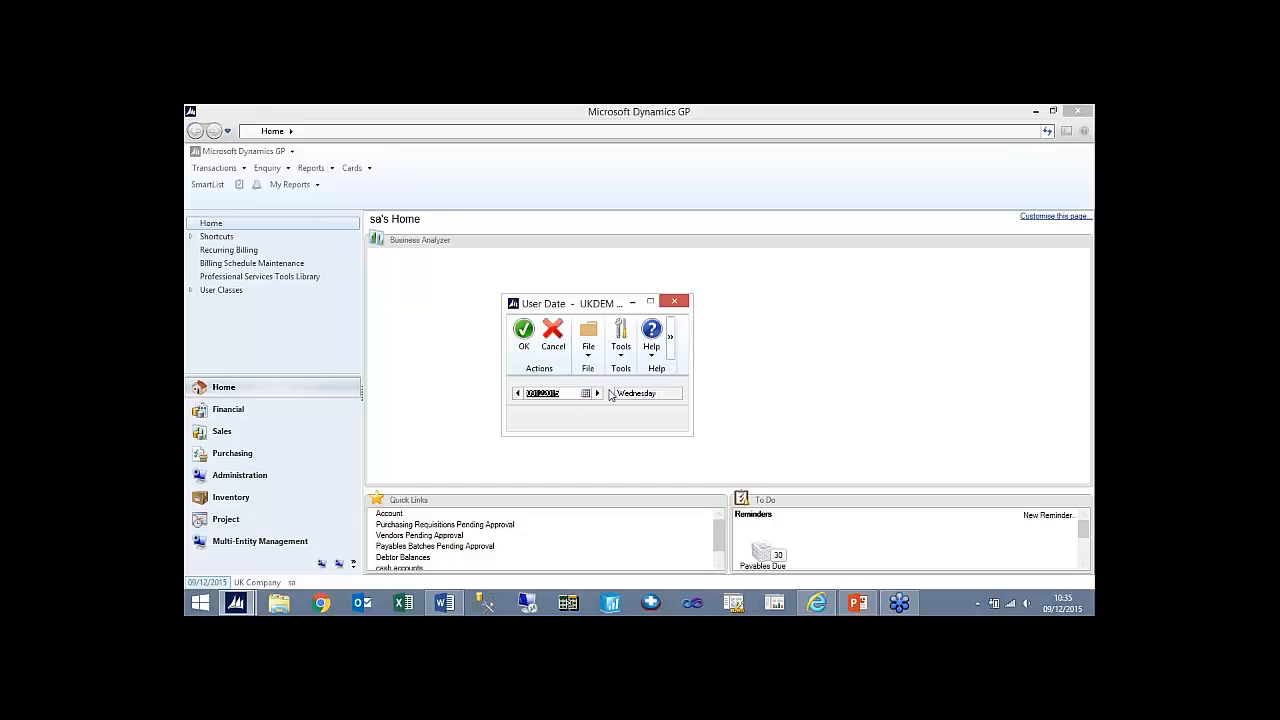
type("31/12/2014")
left_click(521, 347)
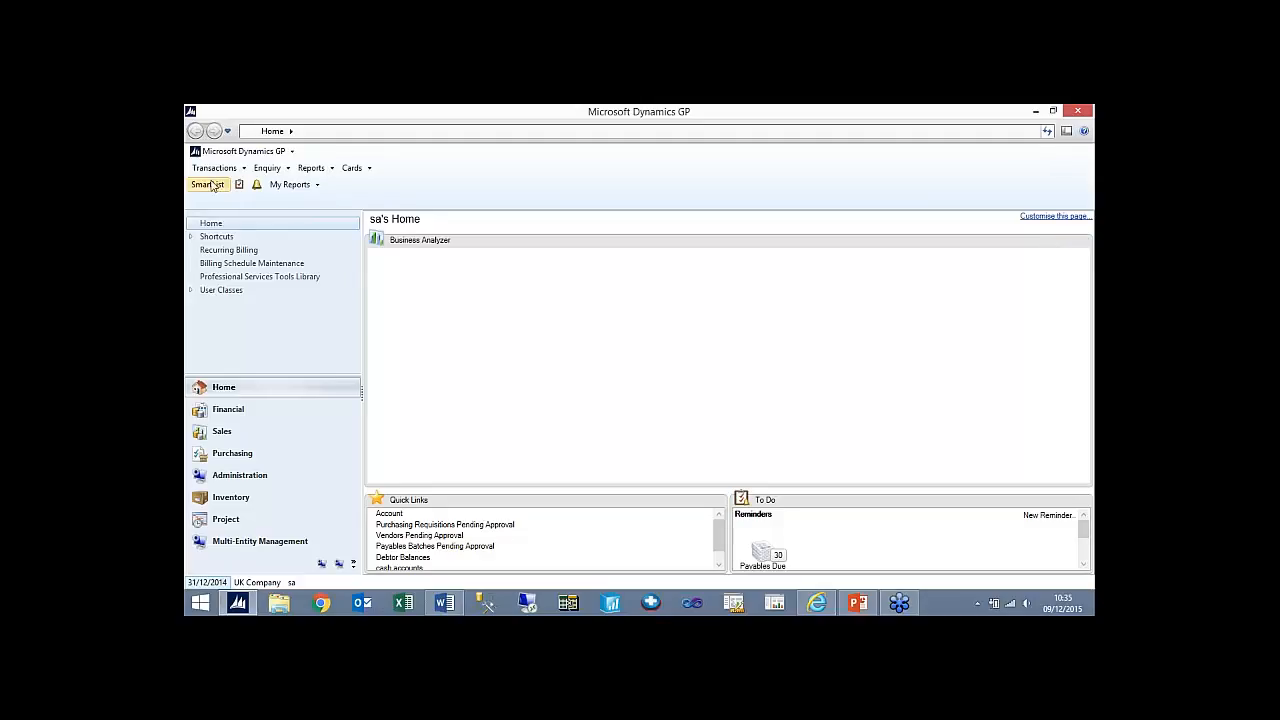
- Add the year 2017 to the company's financial periods setup and calculate its 12 periods
left_click(249, 478)
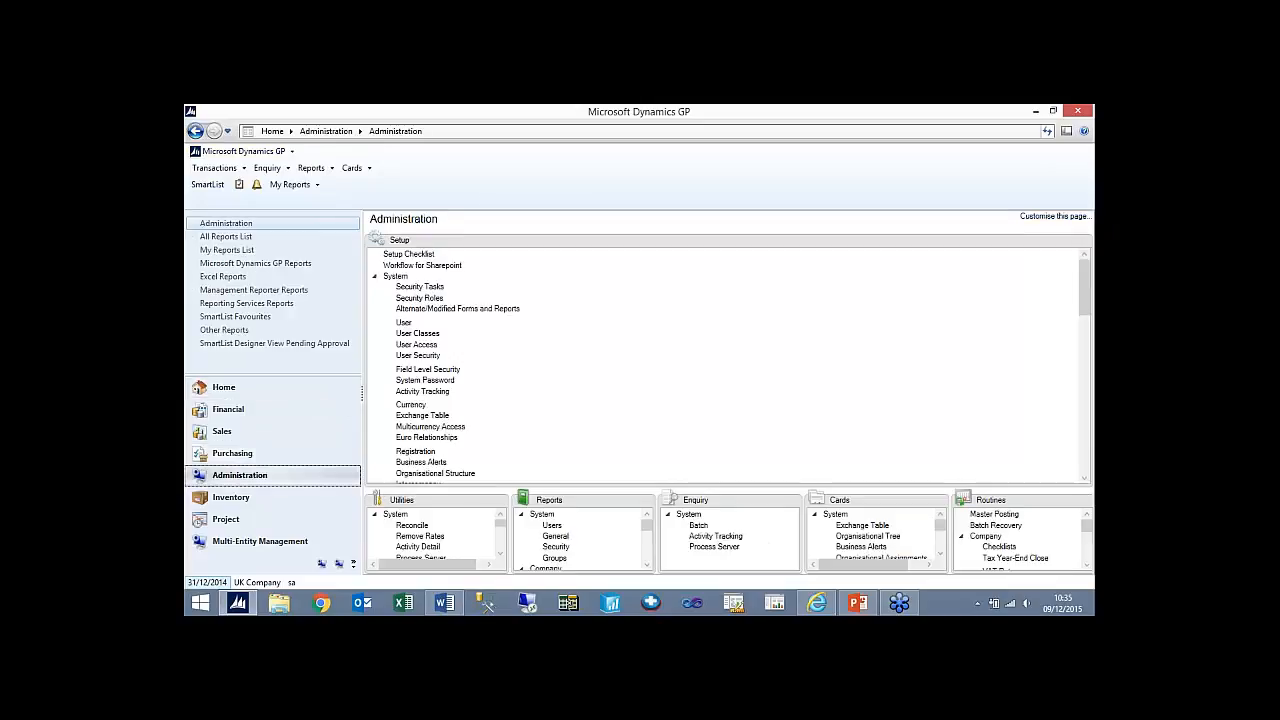
left_click(375, 276)
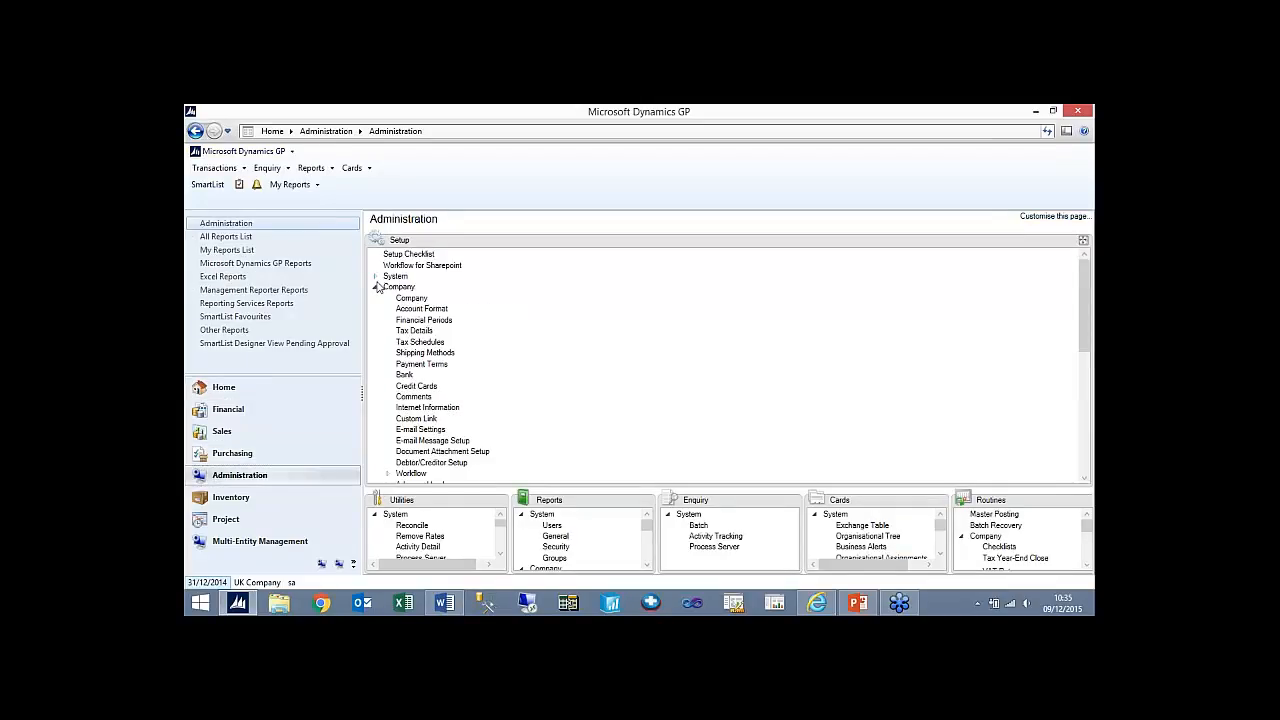
left_click(424, 320)
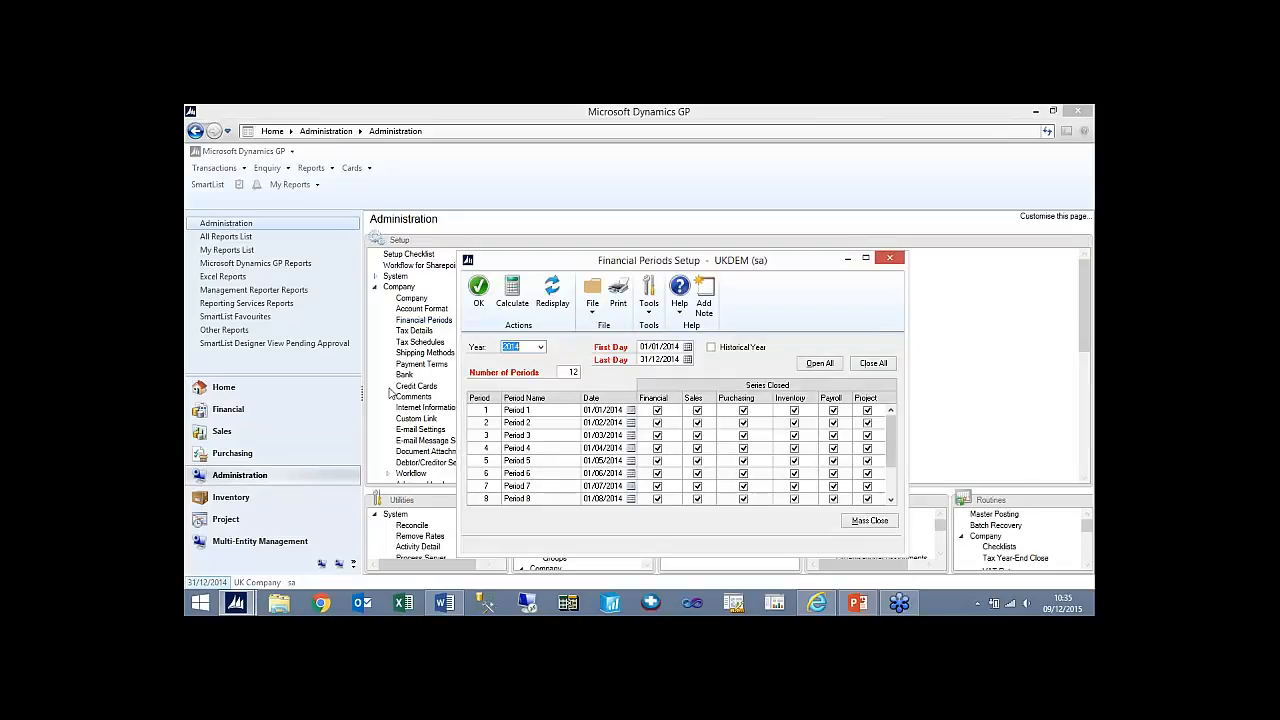
left_click(541, 348)
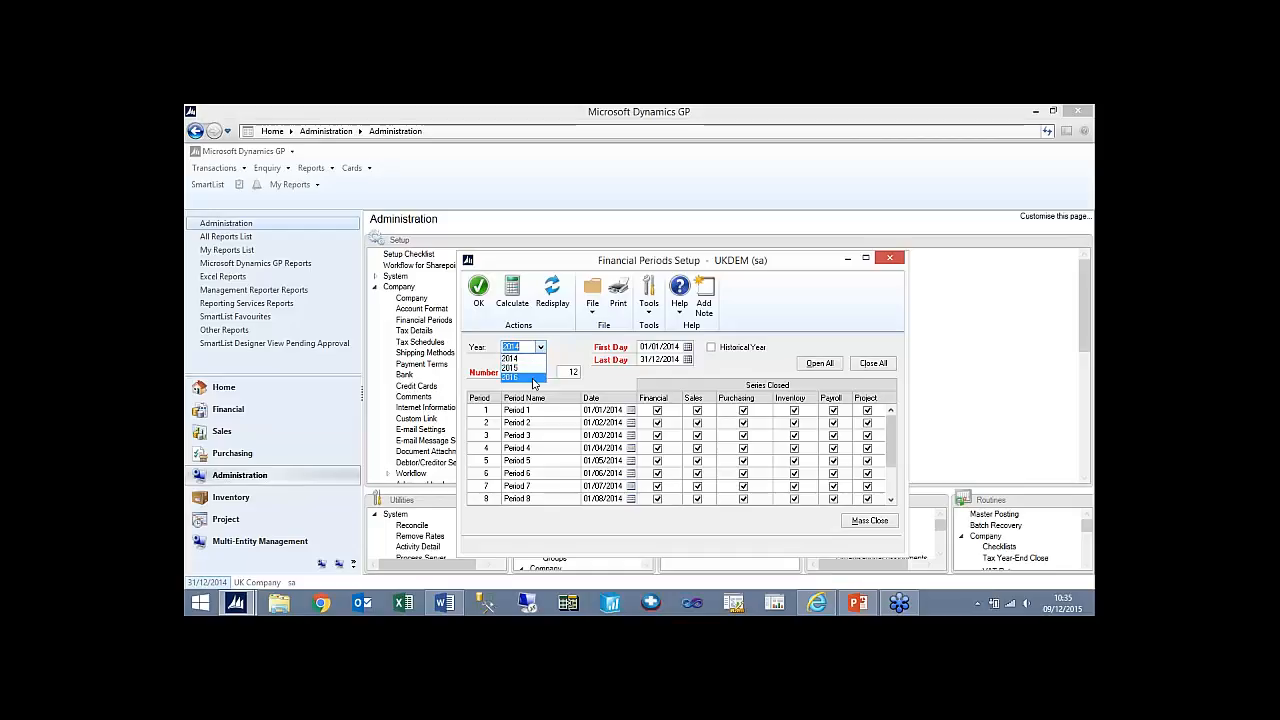
left_click(550, 346)
type("2017")
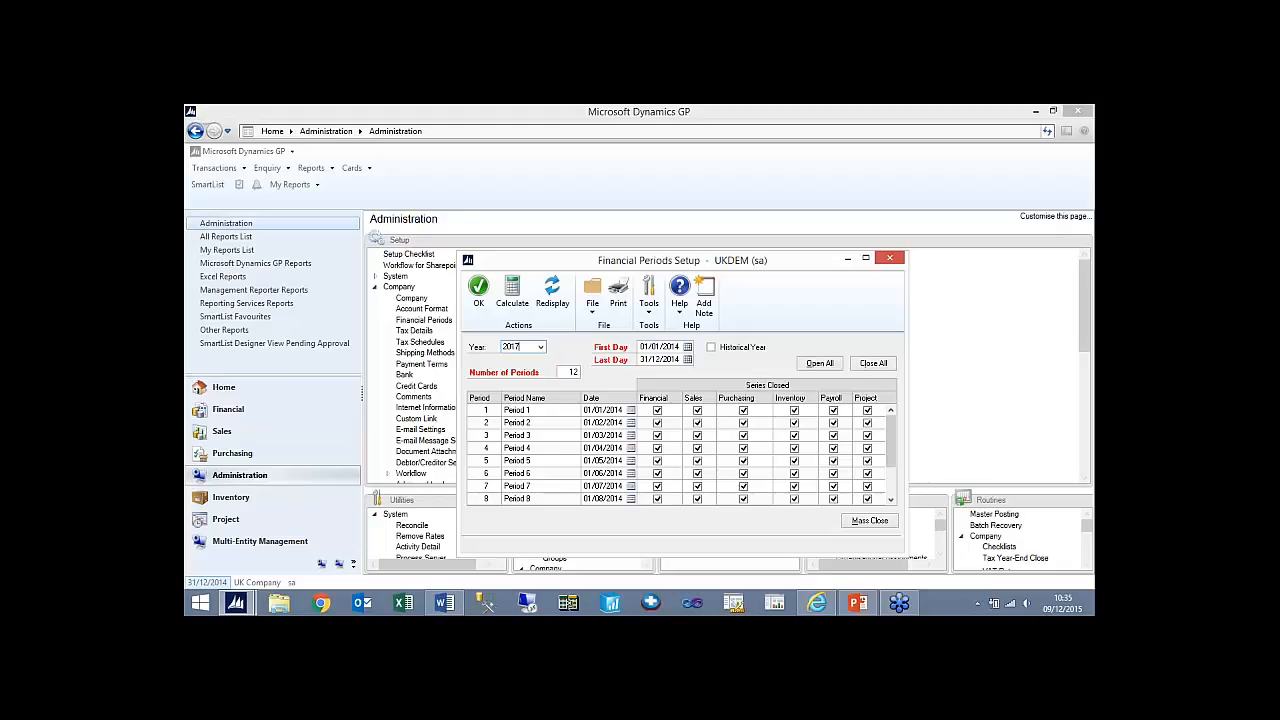
key("Tab")
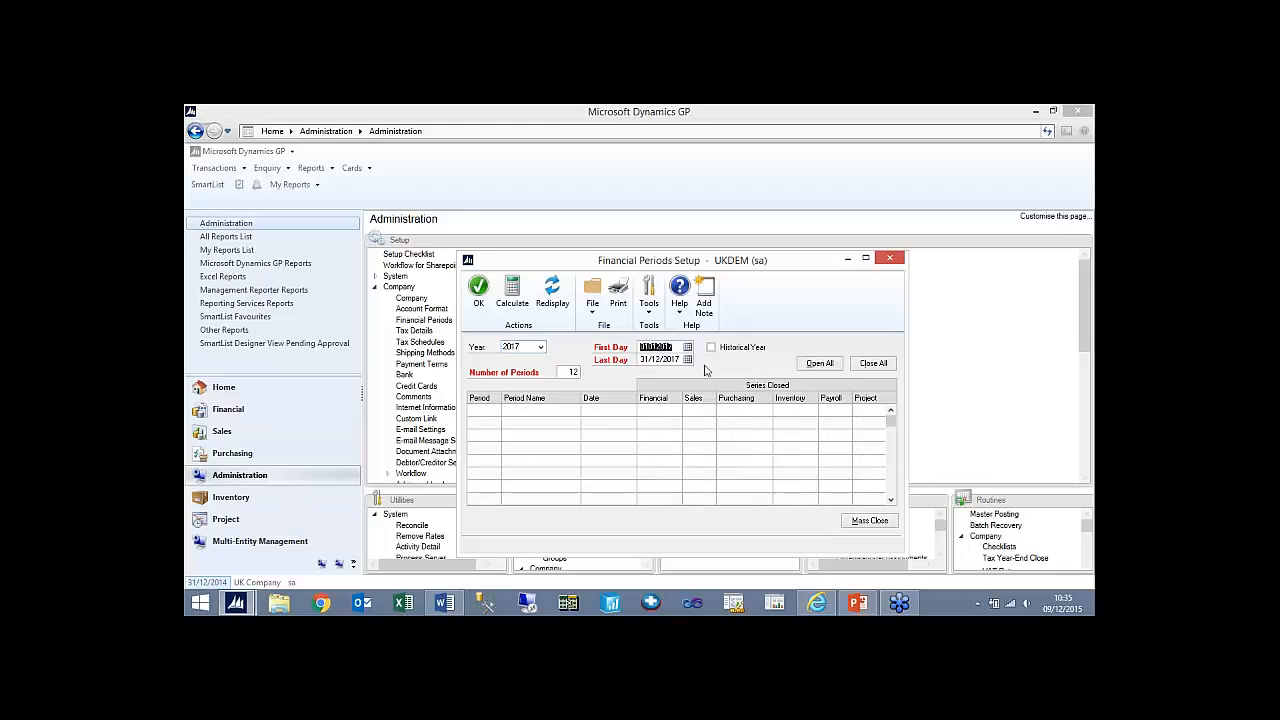
left_click(506, 310)
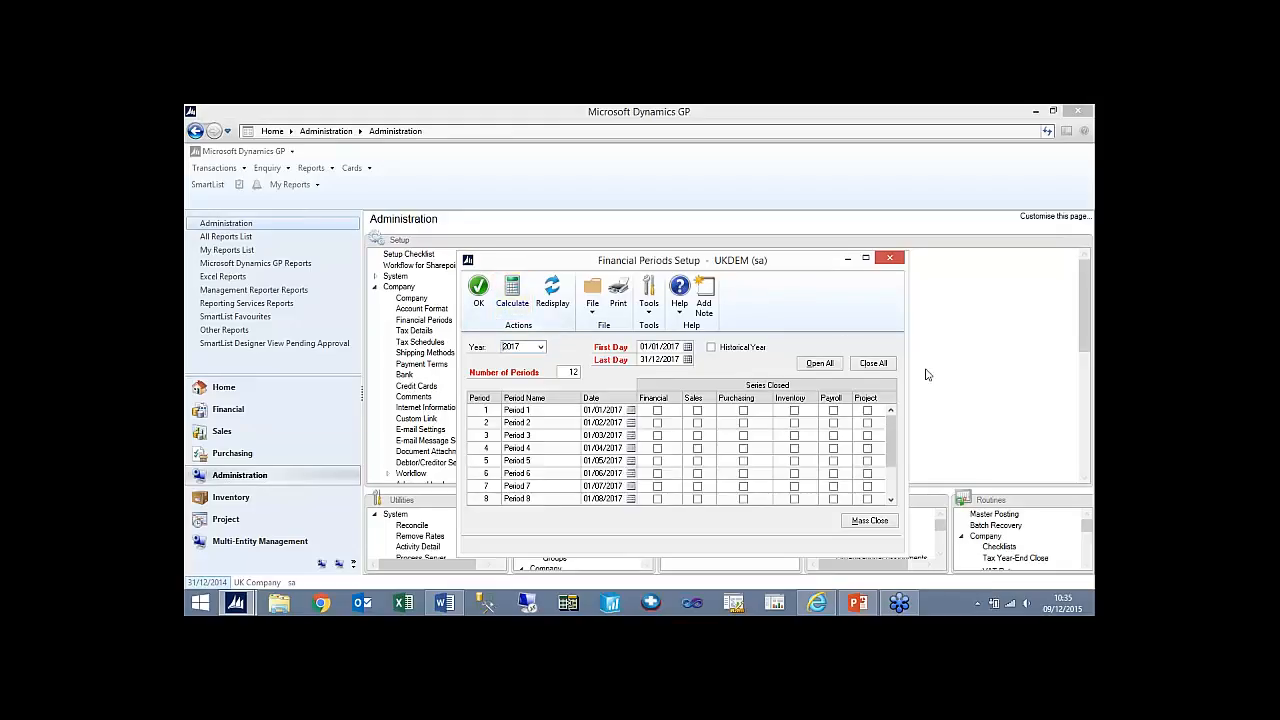
- Close all series for the 2017 periods except Financial, Sales and Purchasing in Period 1, and save the financial periods
left_click(873, 363)
left_click(657, 410)
left_click(697, 411)
left_click(743, 411)
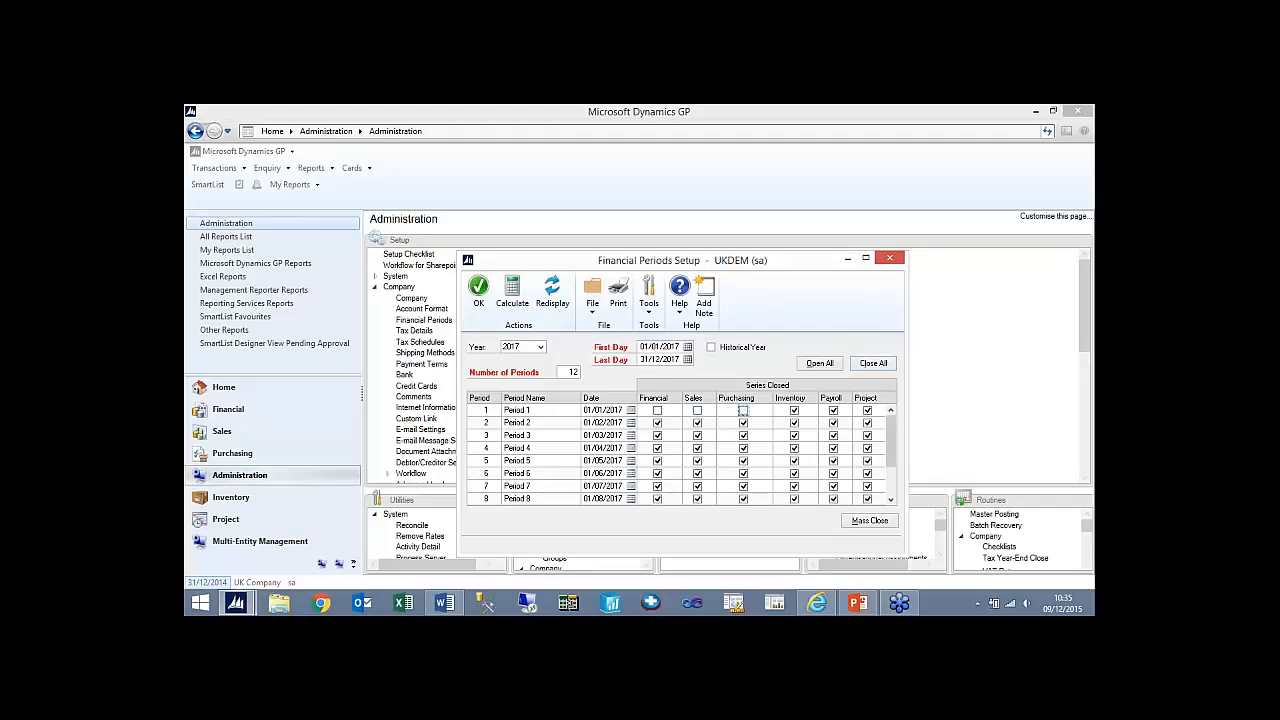
left_click(481, 296)
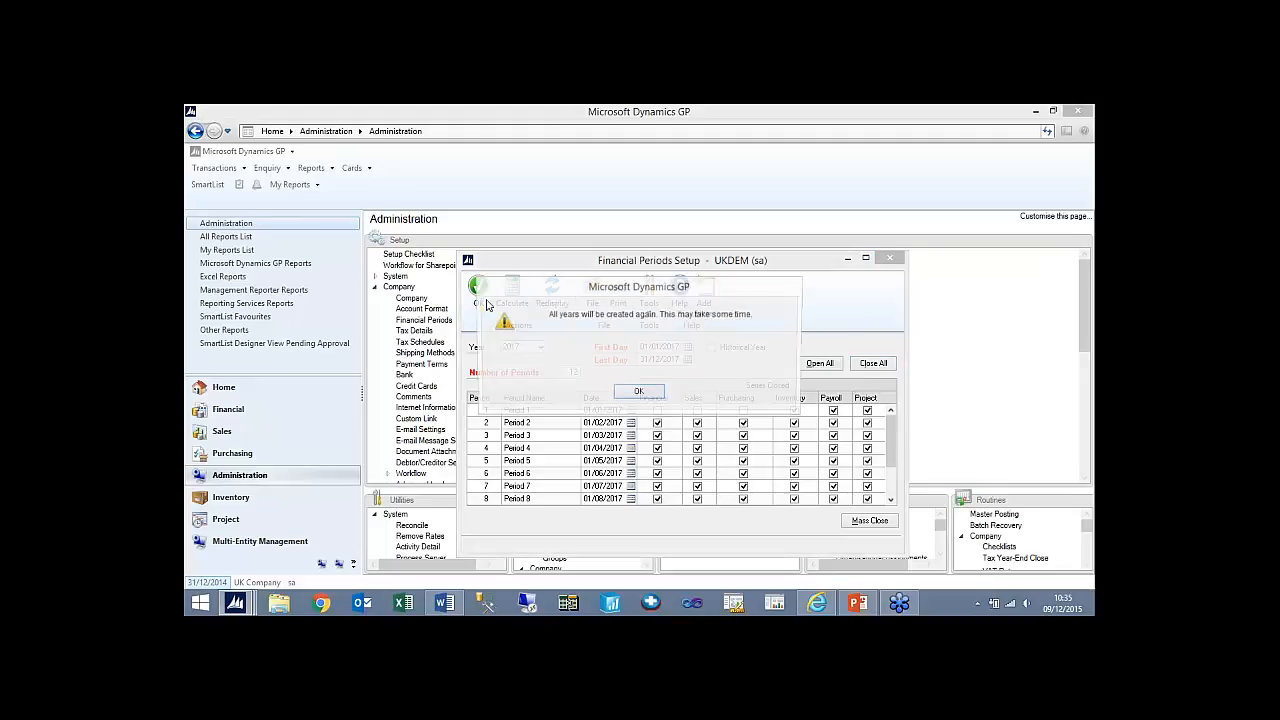
left_click(638, 391)
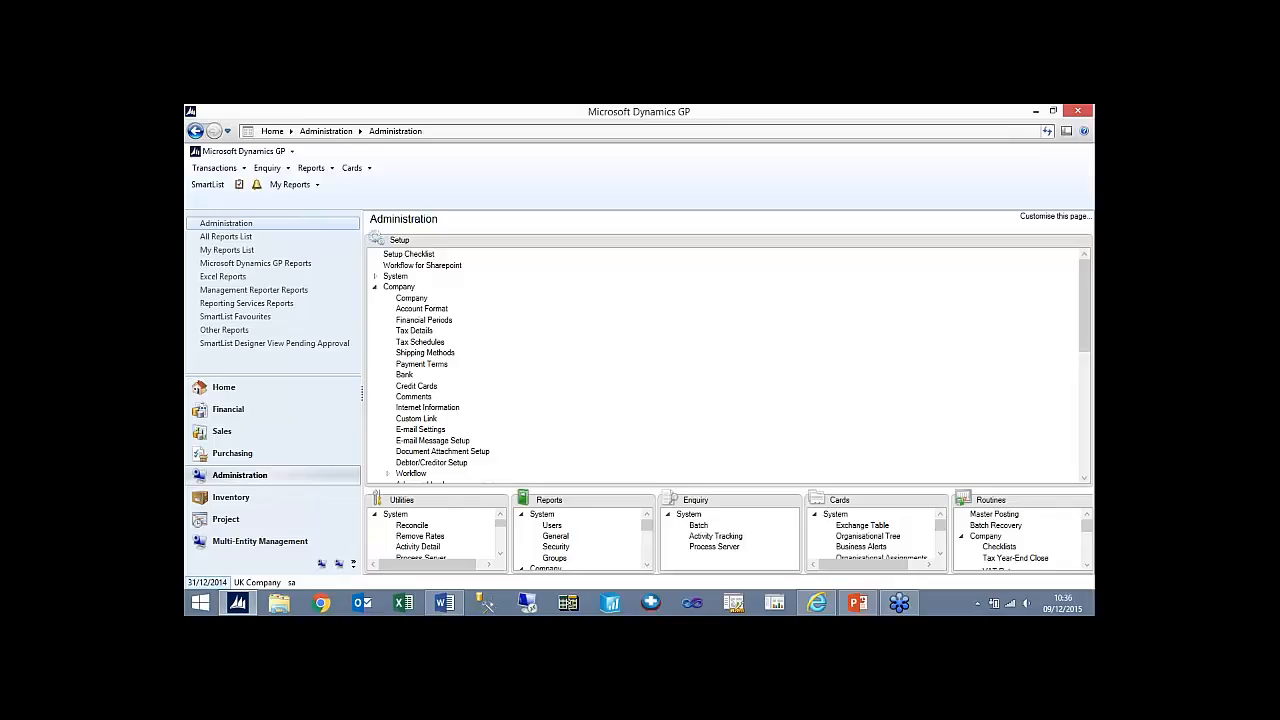
- Open the General Ledger setup and look through the account list for a retained earnings account
left_click(256, 411)
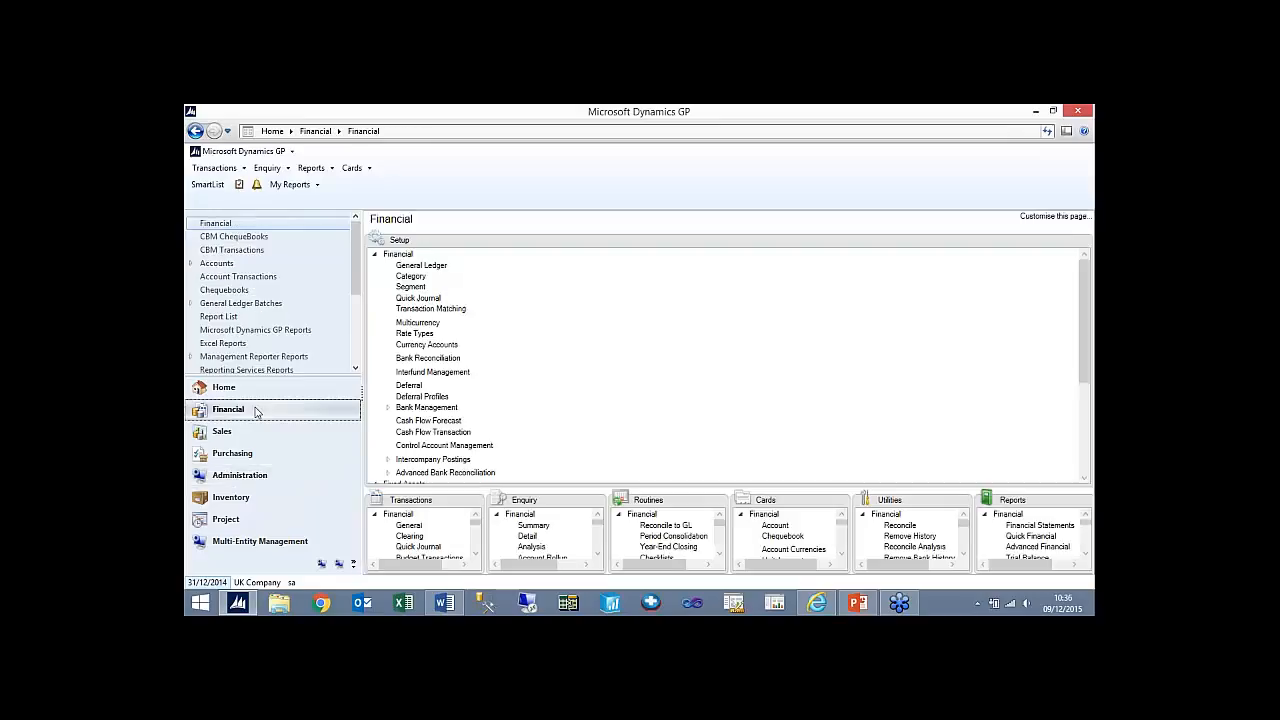
left_click(421, 266)
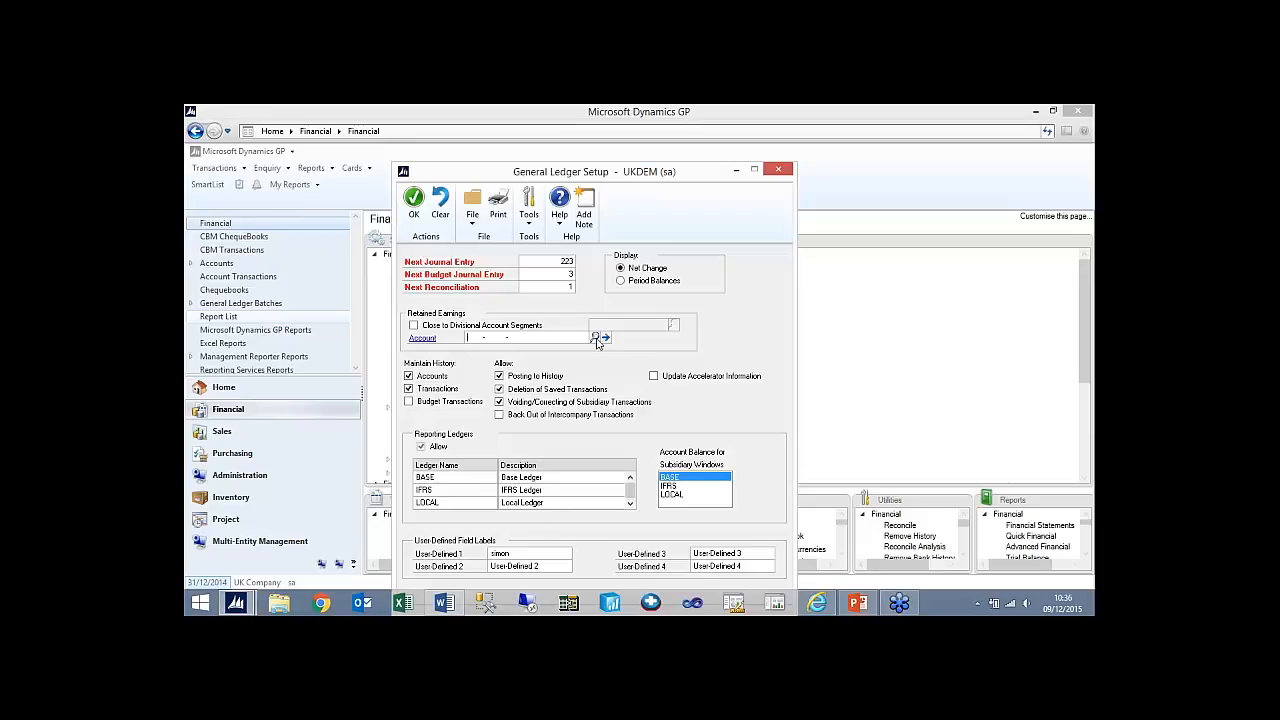
left_click(597, 340)
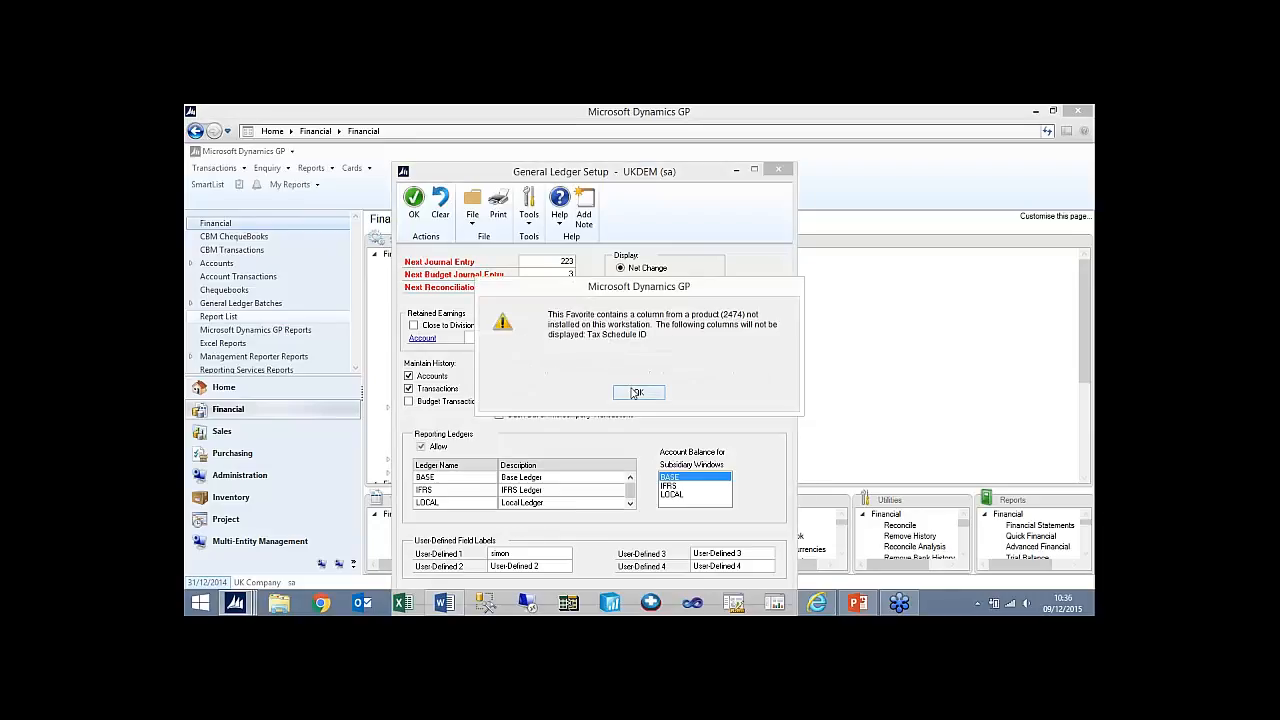
left_click(639, 392)
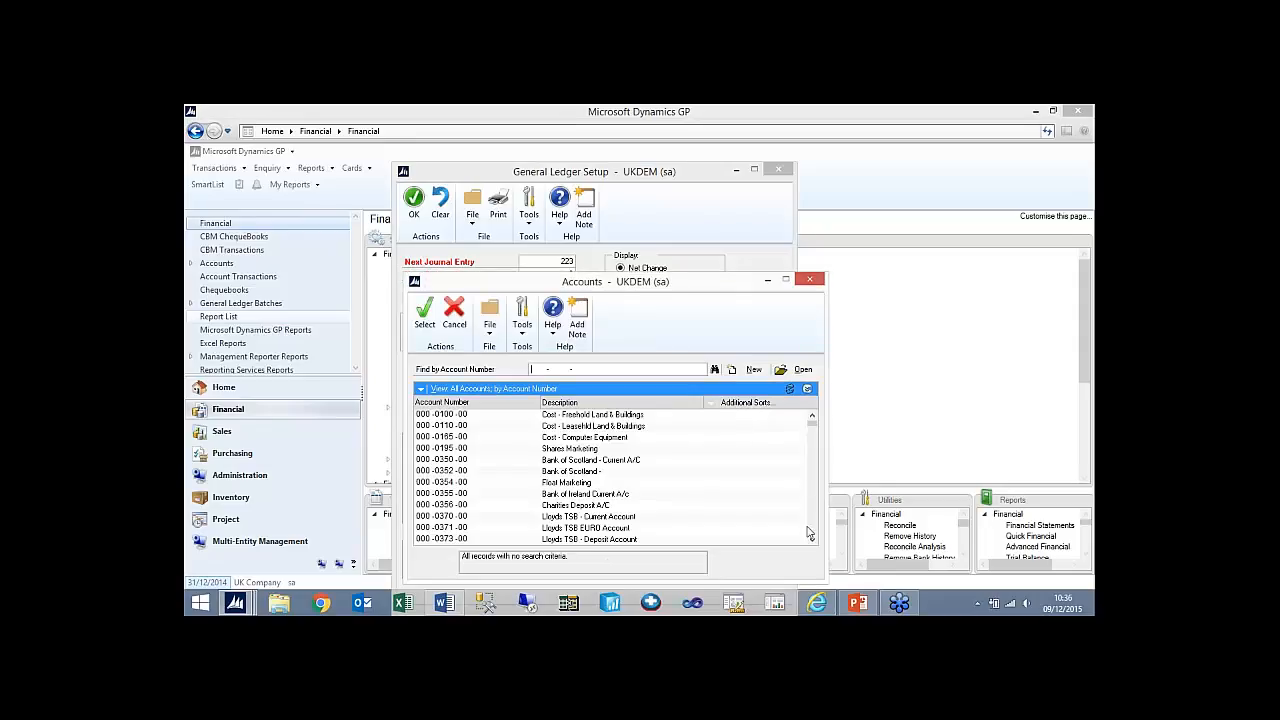
scroll(812, 541, "down", 4)
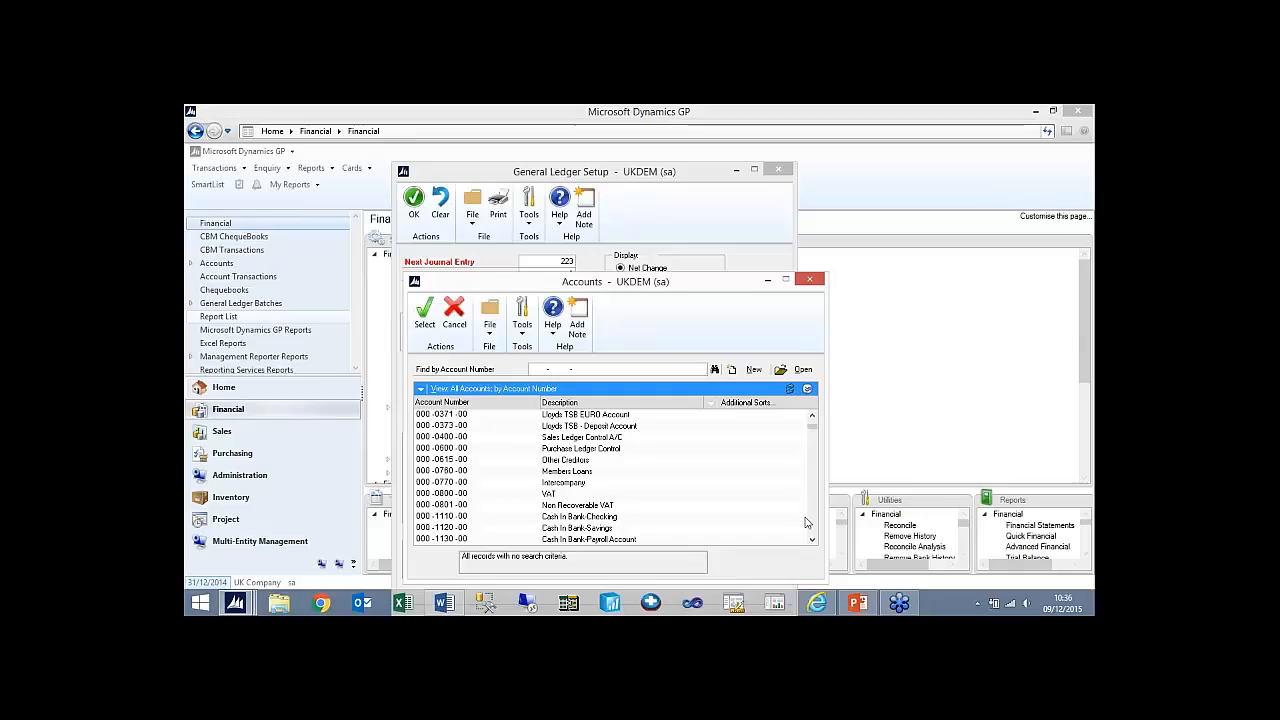
left_click(811, 541)
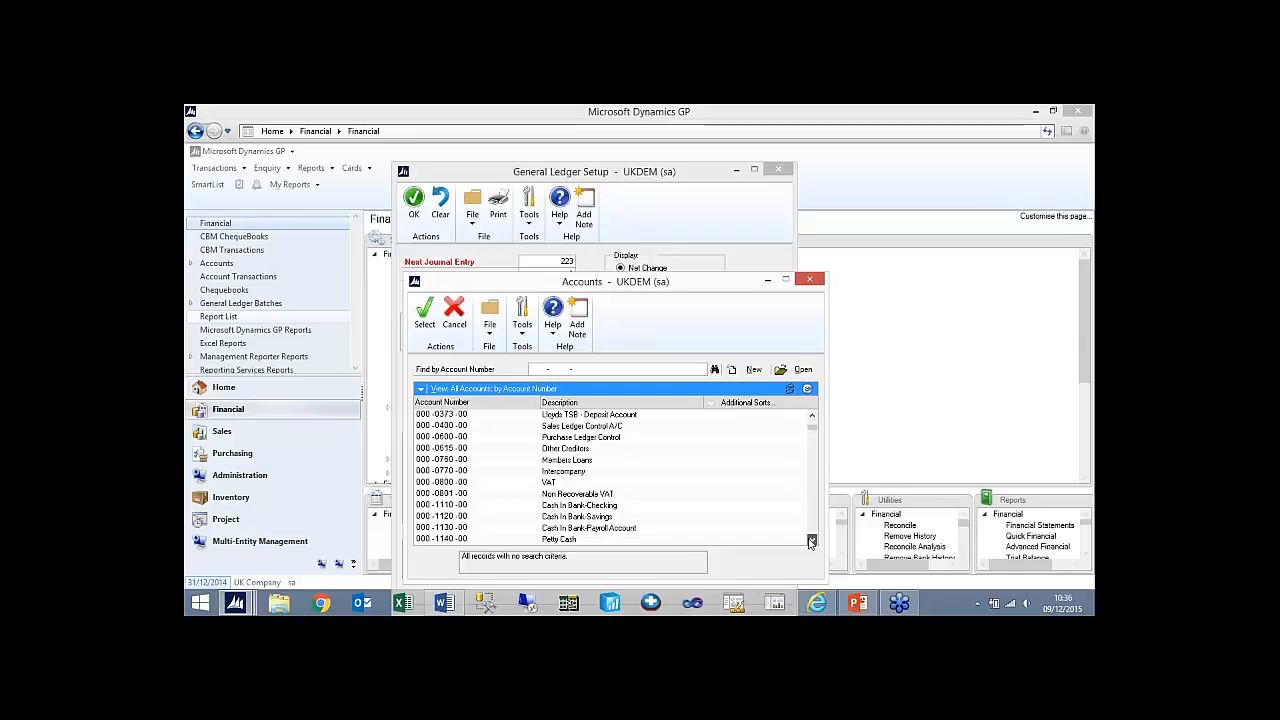
left_click(811, 541)
left_click(811, 541)
left_click(811, 541)
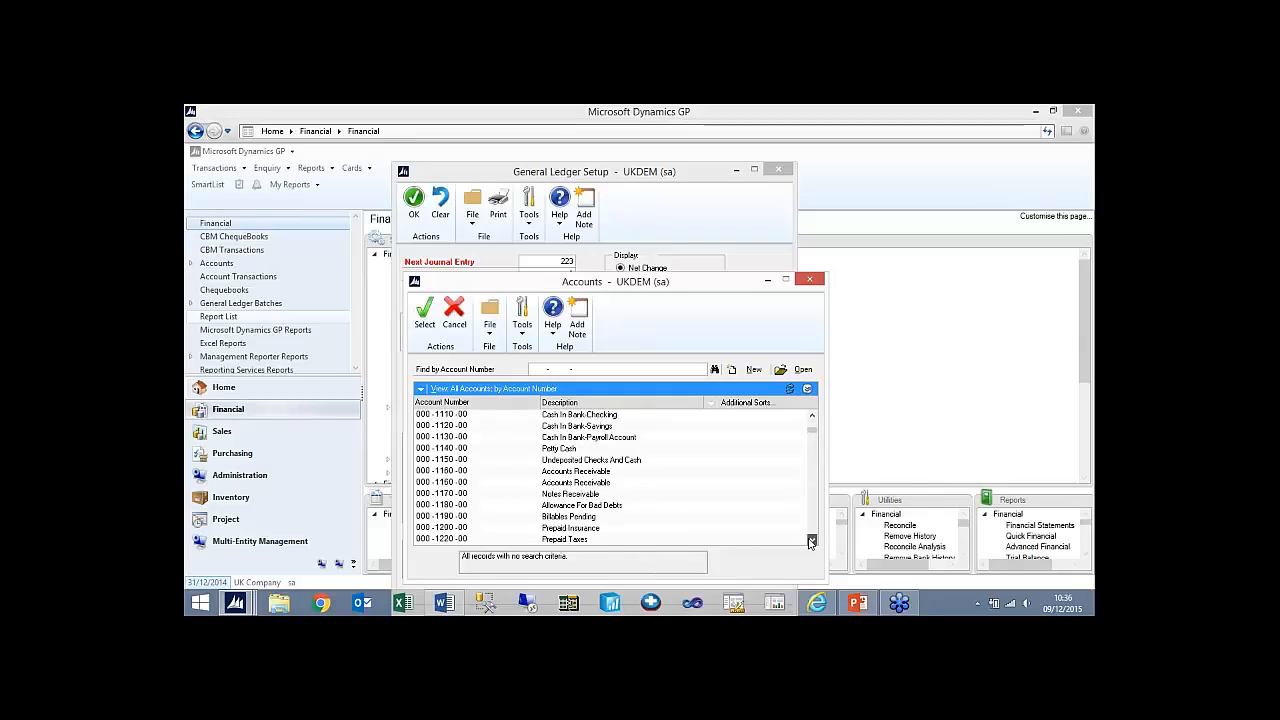
left_click(811, 541)
left_click(811, 541)
left_click(811, 541)
left_click(811, 541)
left_click(811, 541)
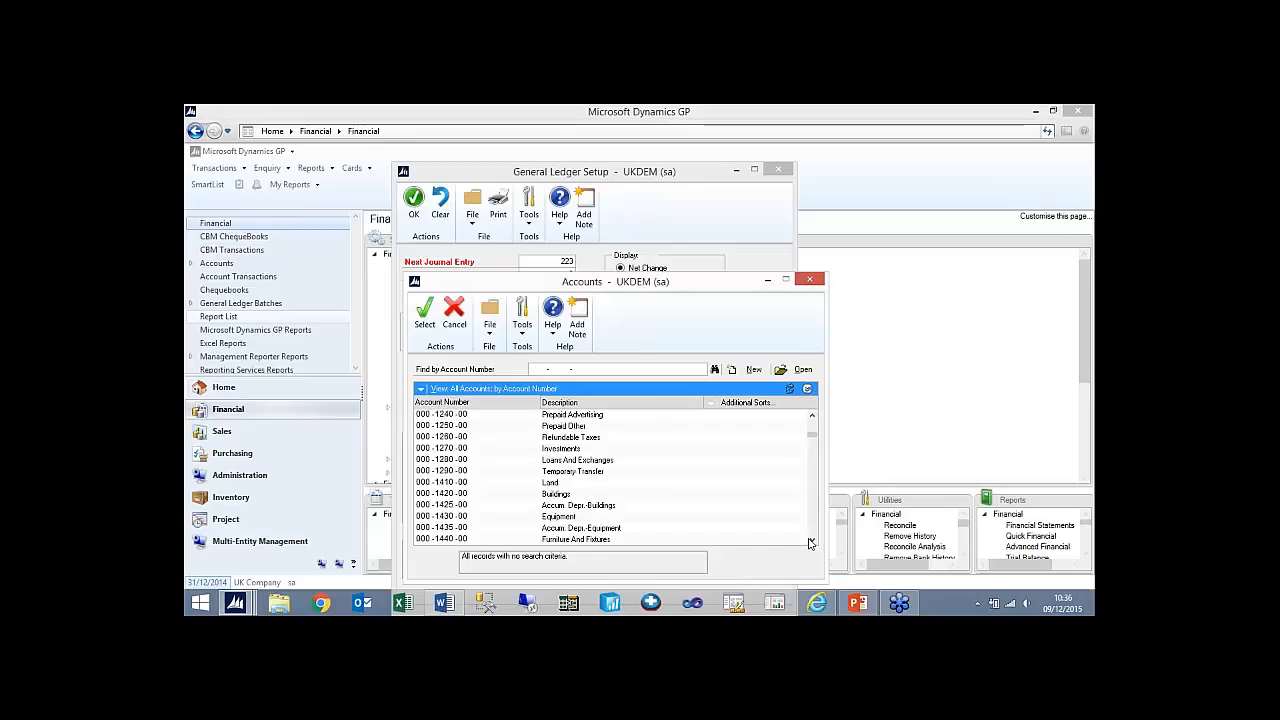
left_click(815, 430)
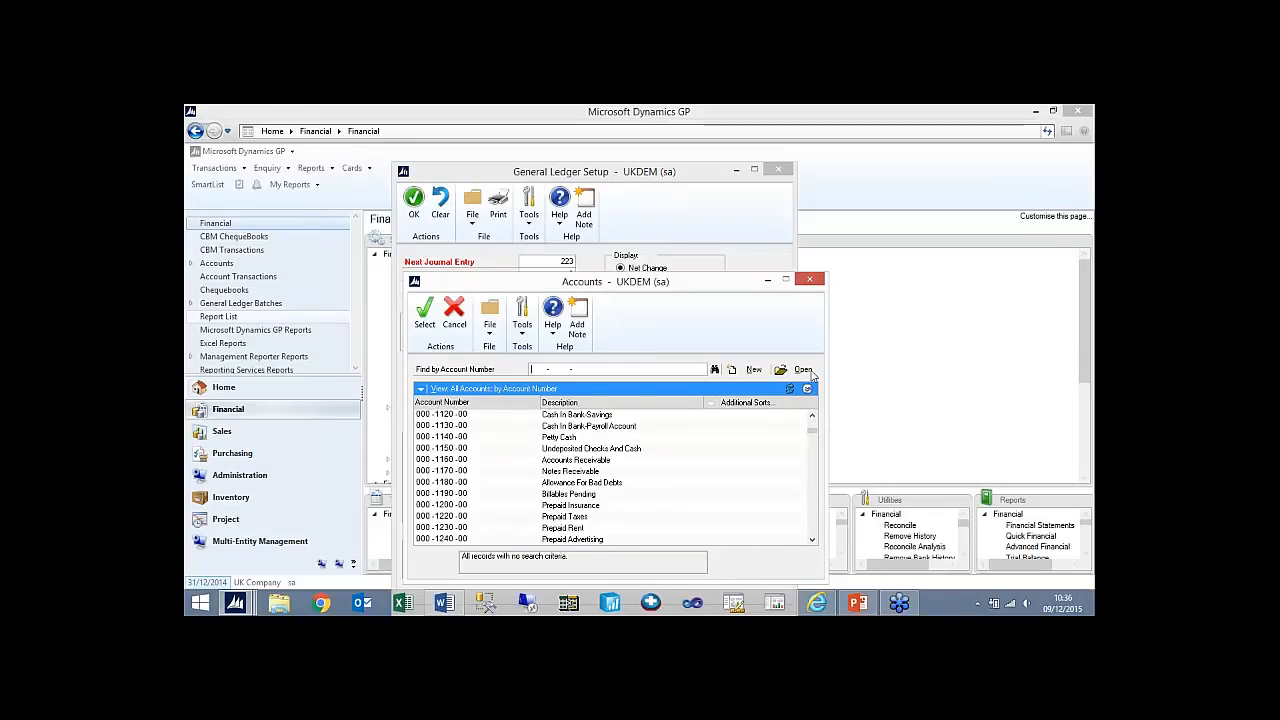
left_click(811, 280)
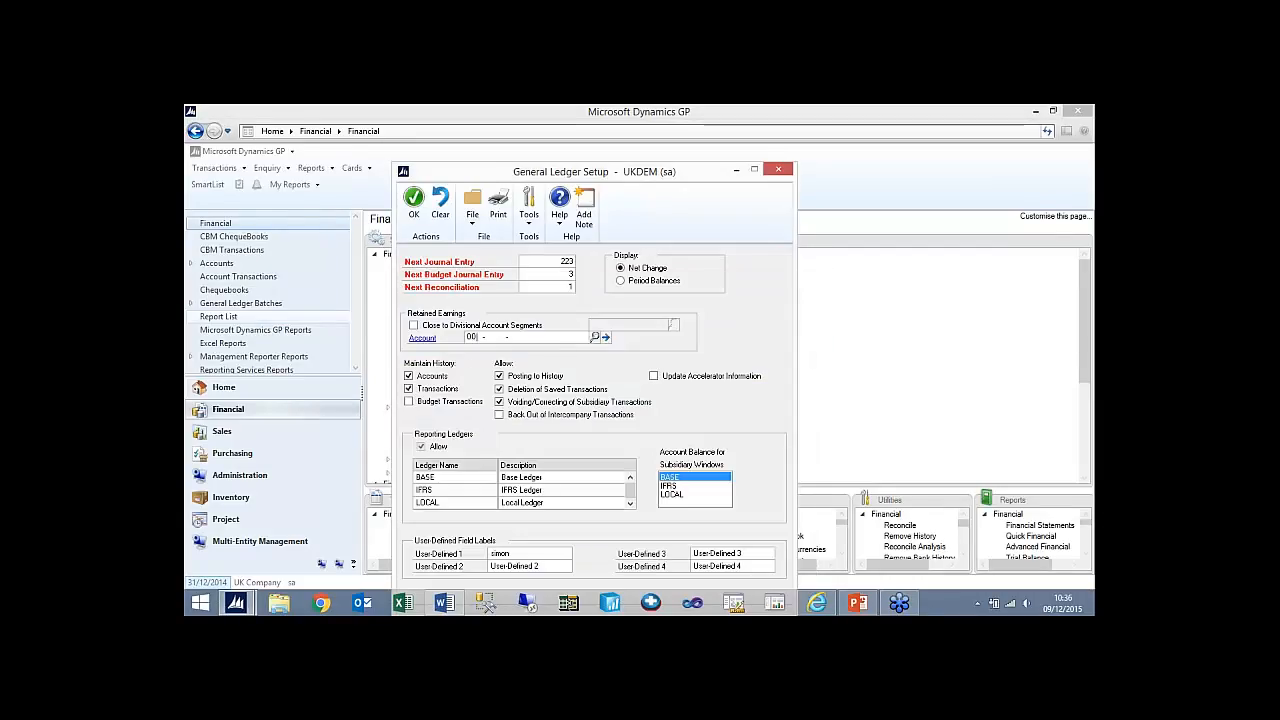
- Enter 000-9999-01 as the retained earnings account and choose to add it as a new posting account
type("9999 -99")
key("Tab")
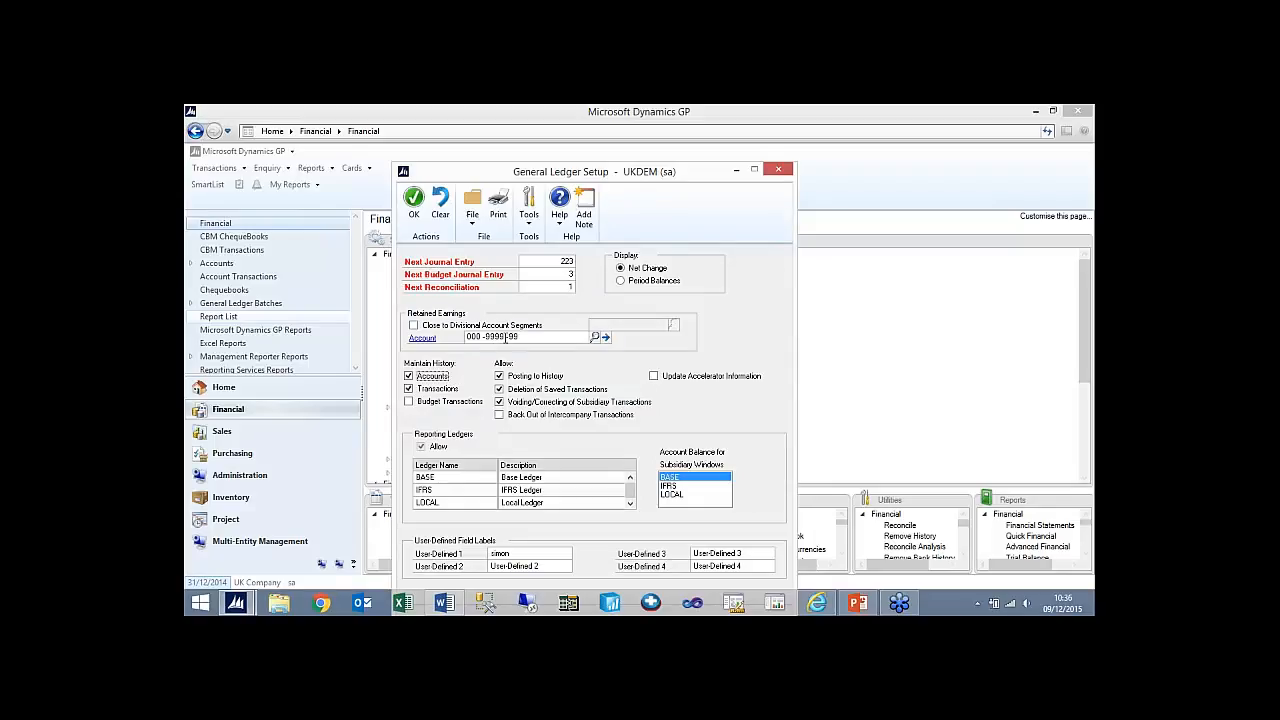
double_click(512, 337)
type("98")
key("Tab")
left_click(612, 392)
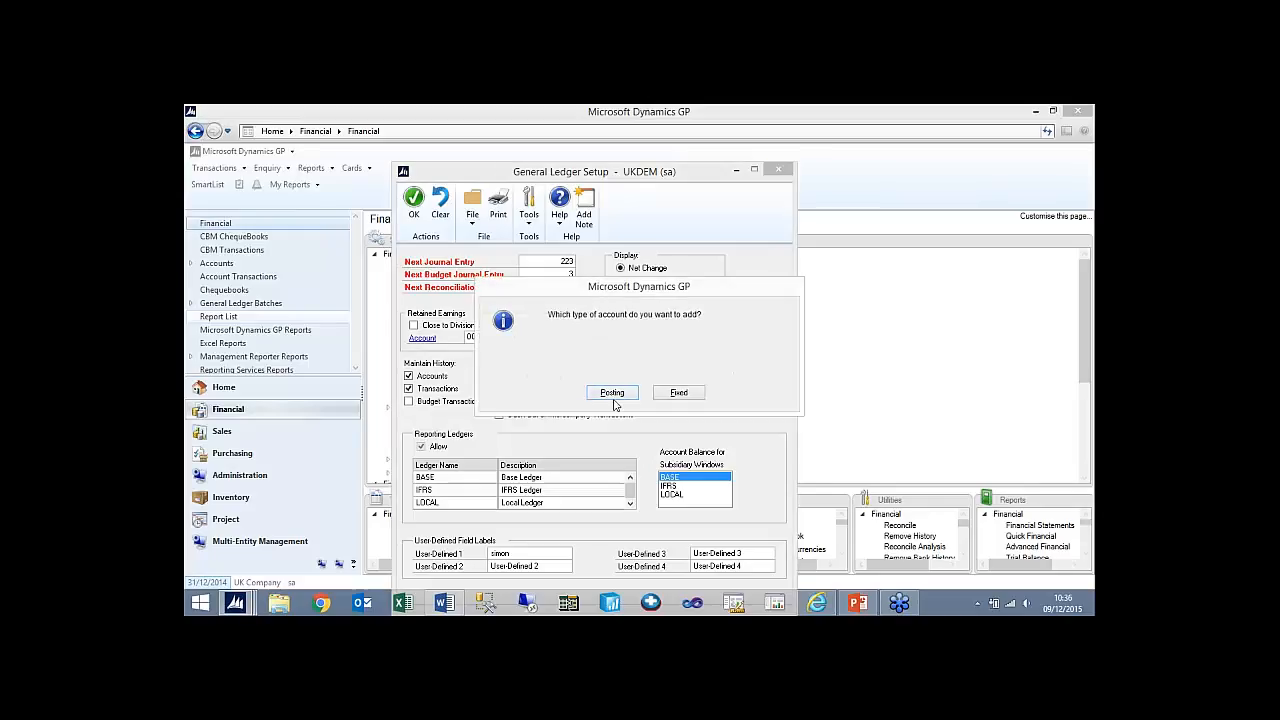
left_click(612, 394)
- Enter "Retained Earnings/ Profit loss" as the new account's description
left_click(520, 375)
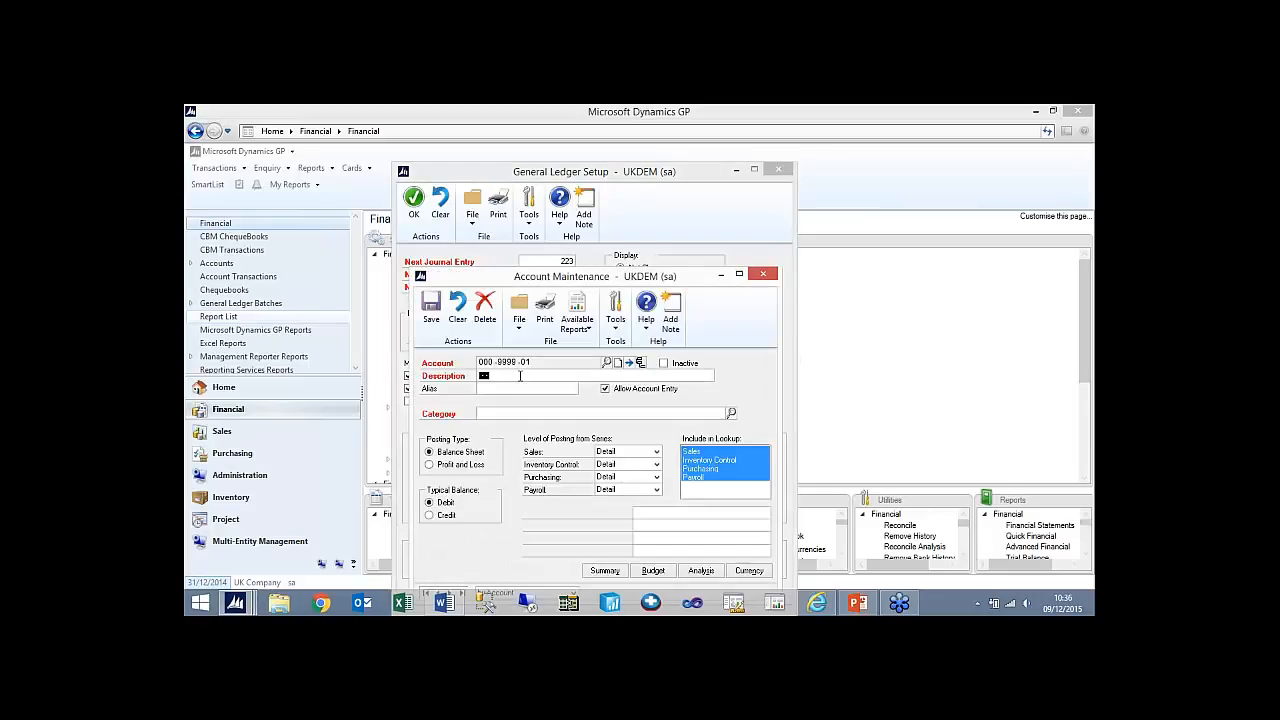
type("Retail")
type("ed Earnings/ Profit loss")
- Assign the Balance Sheet category to the new account, save it and close account maintenance
left_click(502, 414)
key("ctrl+l")
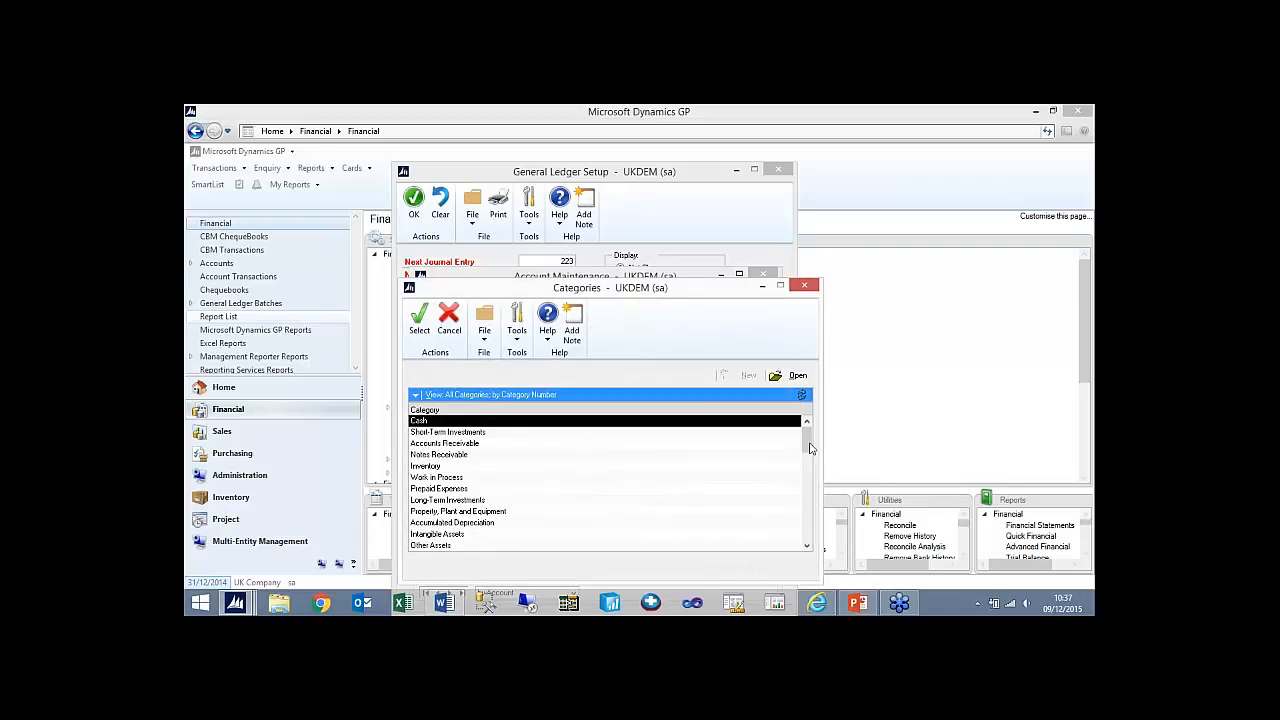
left_click_drag(811, 447, 810, 501)
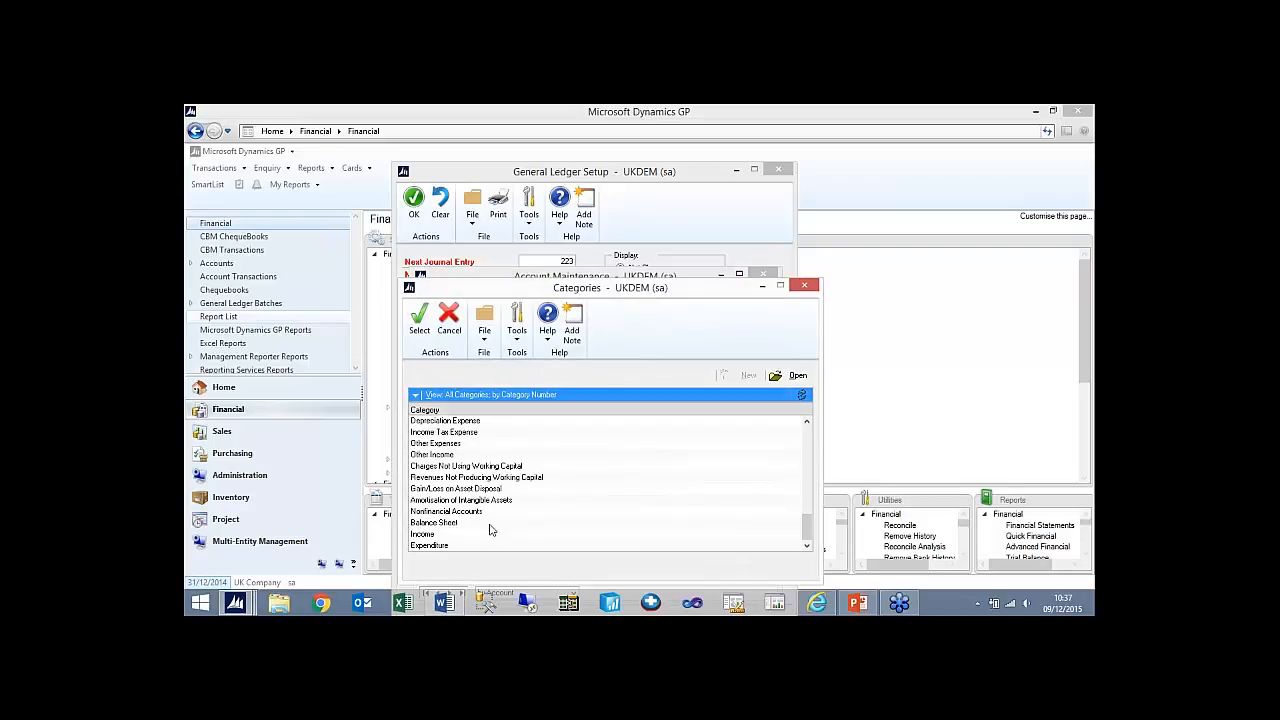
double_click(500, 510)
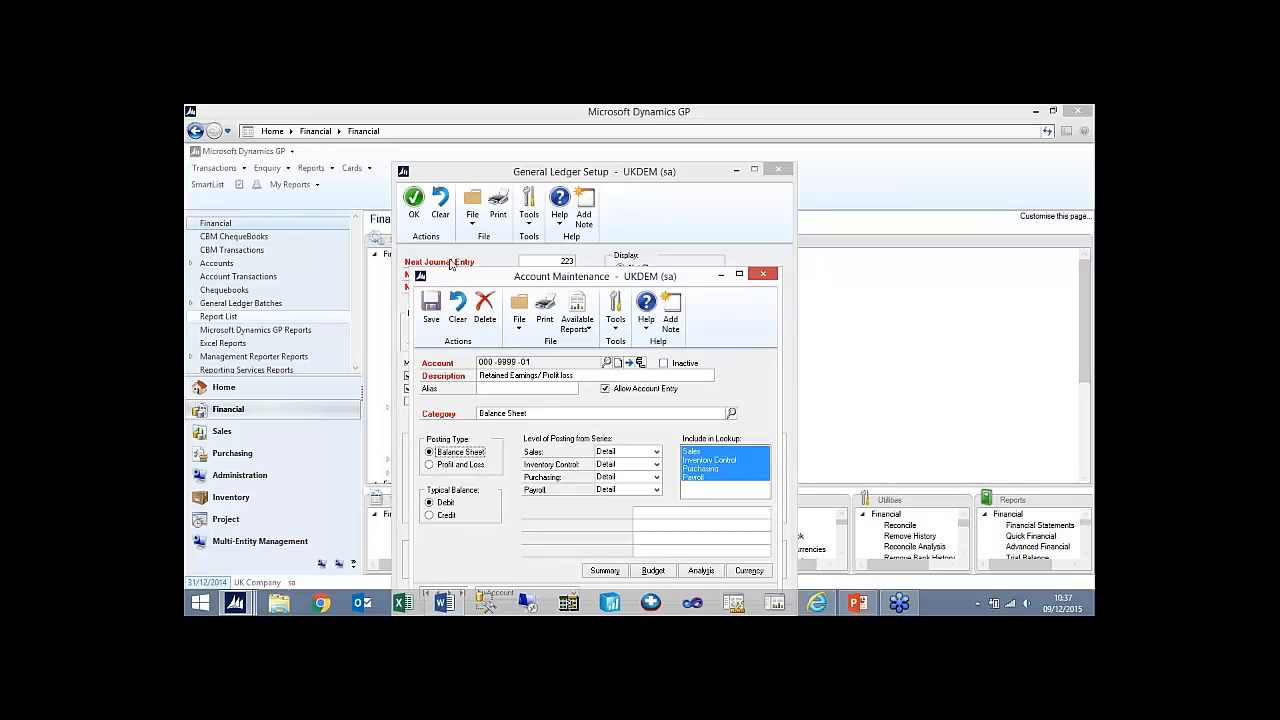
left_click(432, 310)
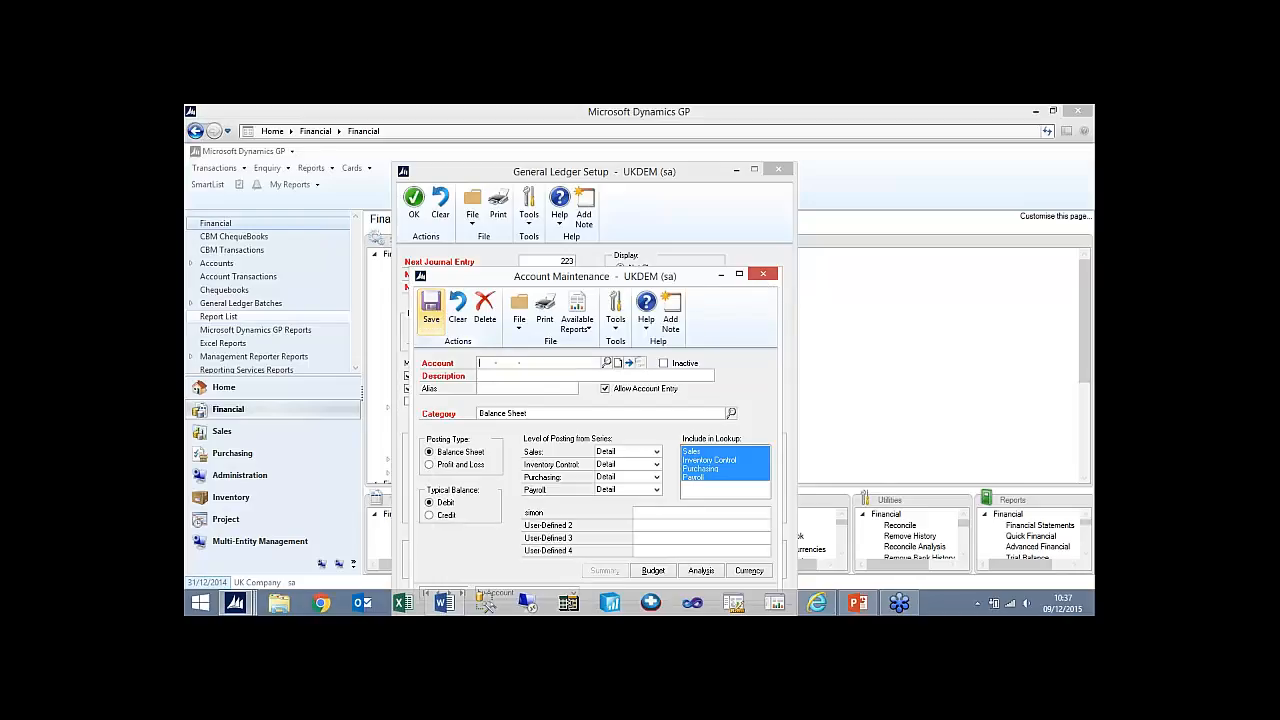
left_click(763, 273)
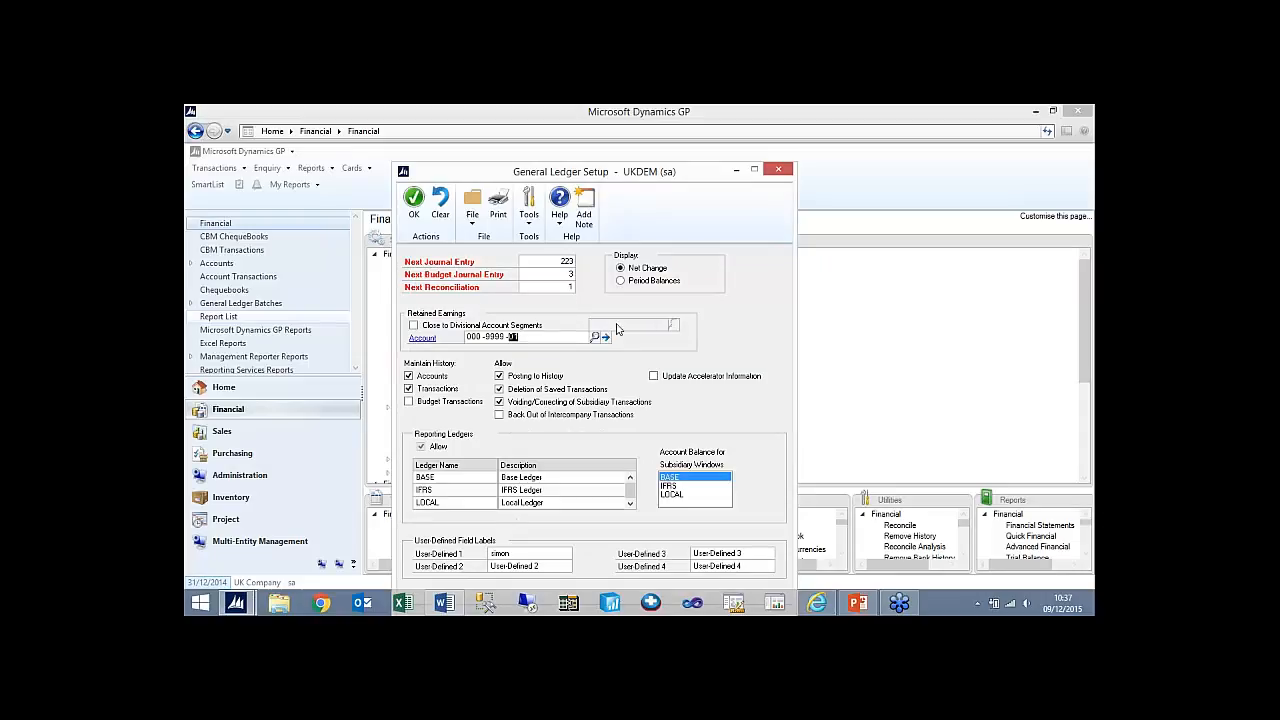
- Try out closing retained earnings to divisional account segments by Cost Centre, and switch the option back off
key("Tab")
left_click(415, 327)
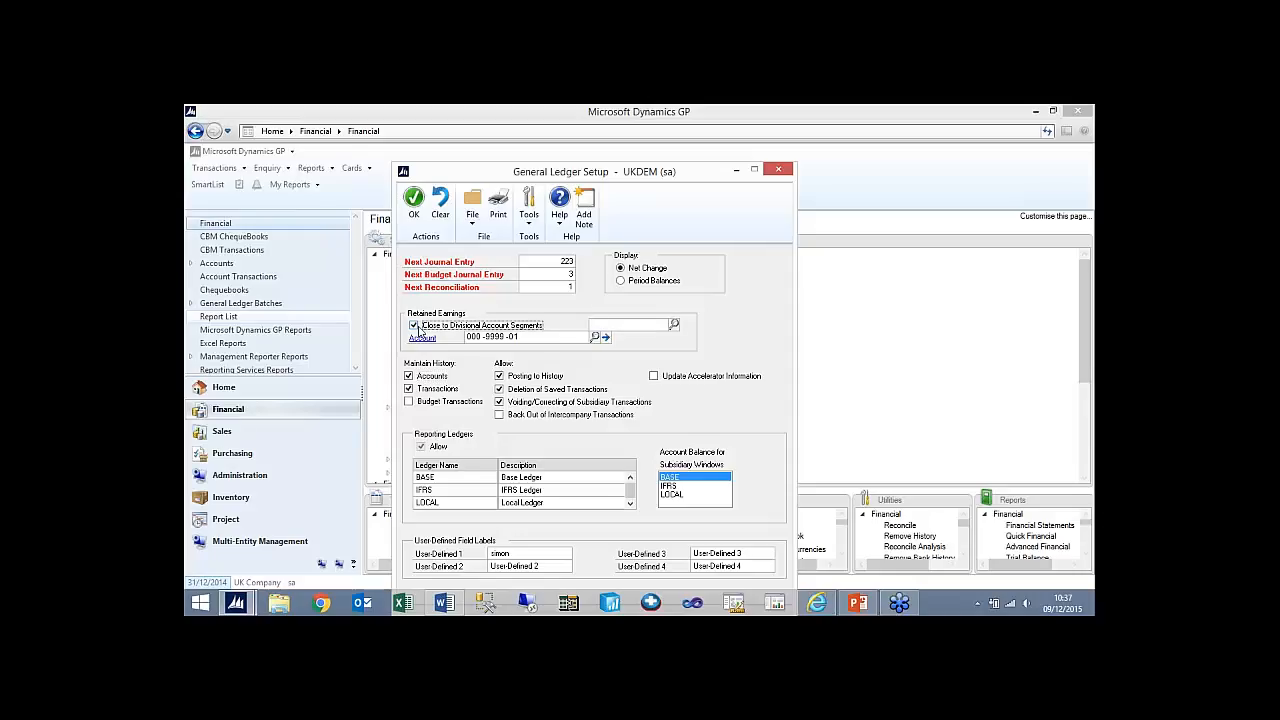
left_click(673, 324)
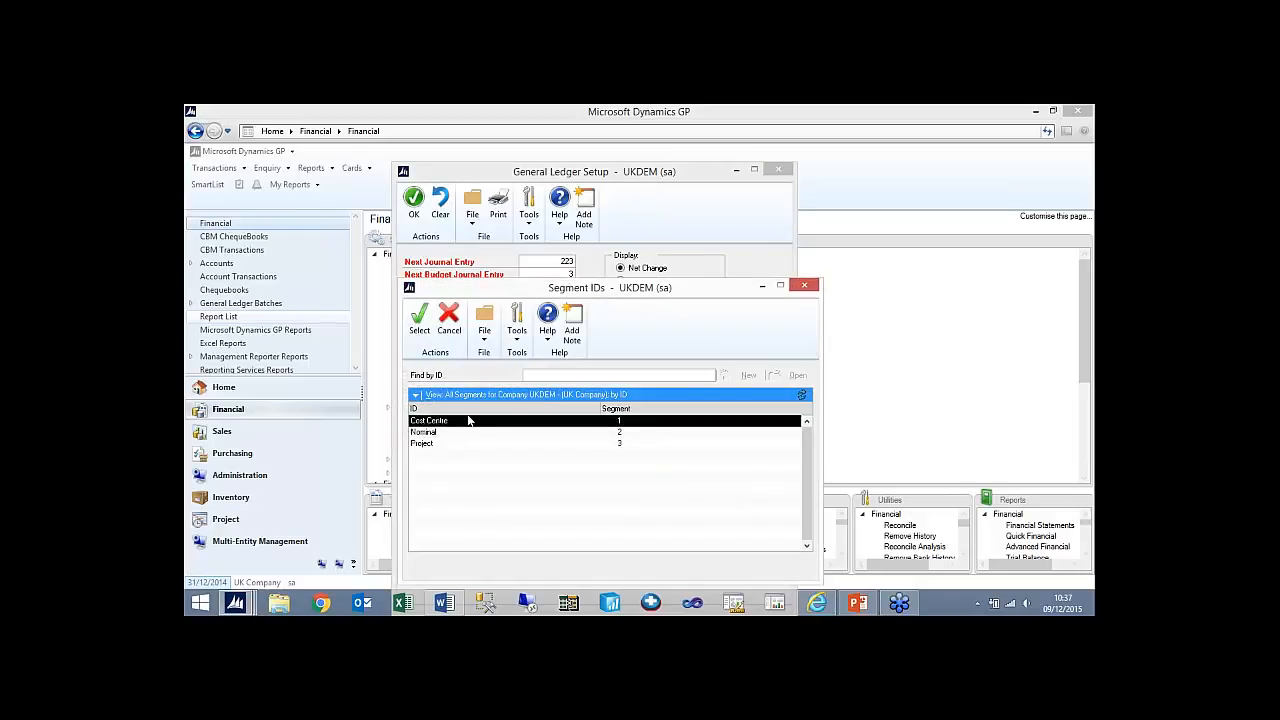
double_click(459, 424)
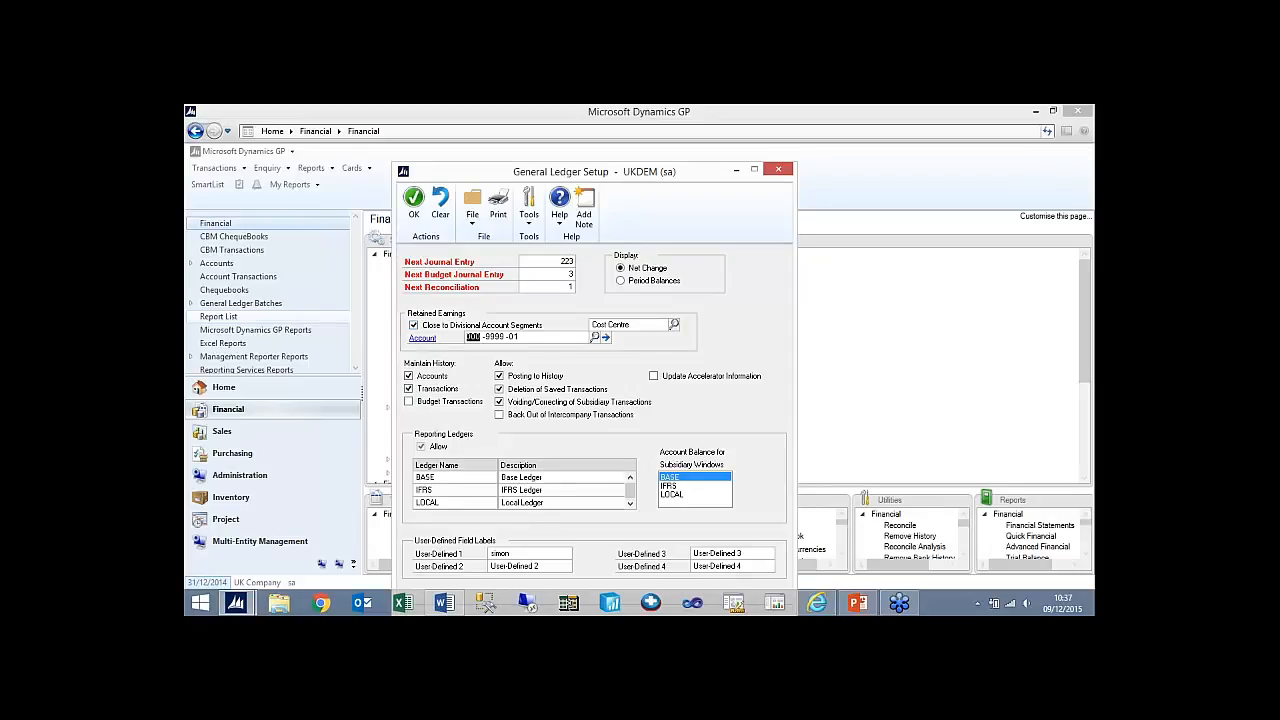
left_click(413, 325)
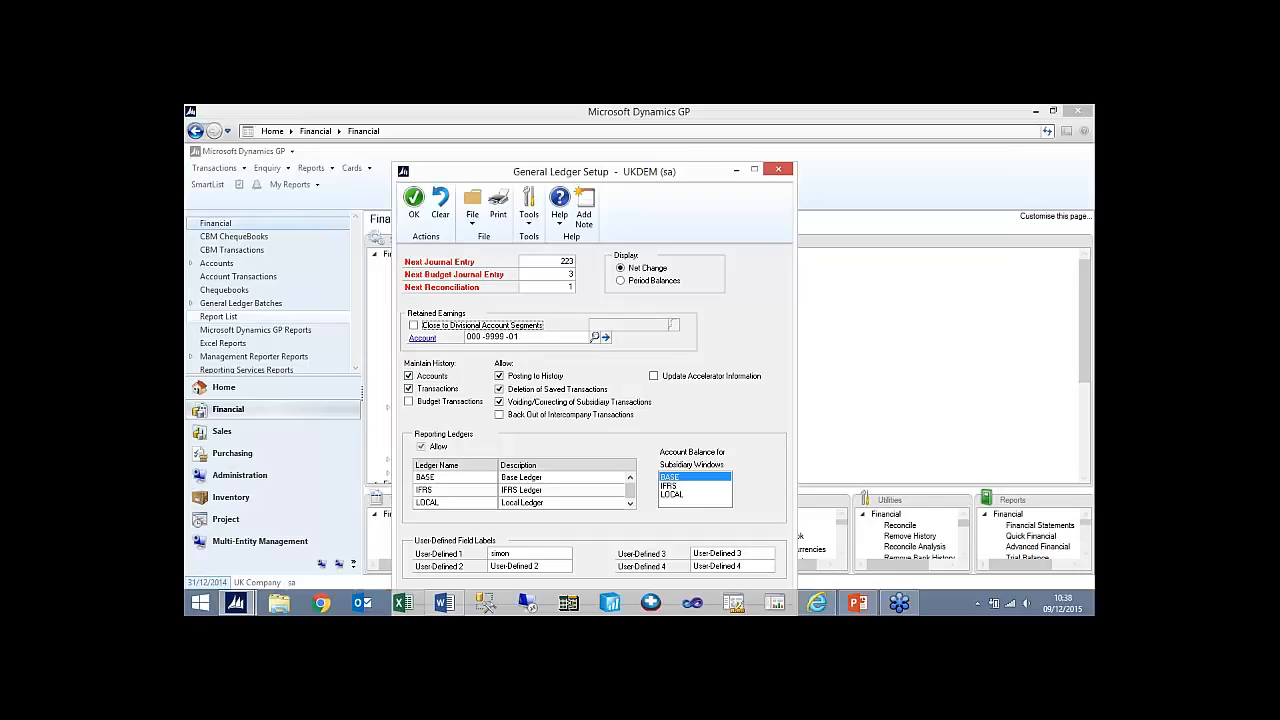
- Save the General Ledger setup
left_click(416, 203)
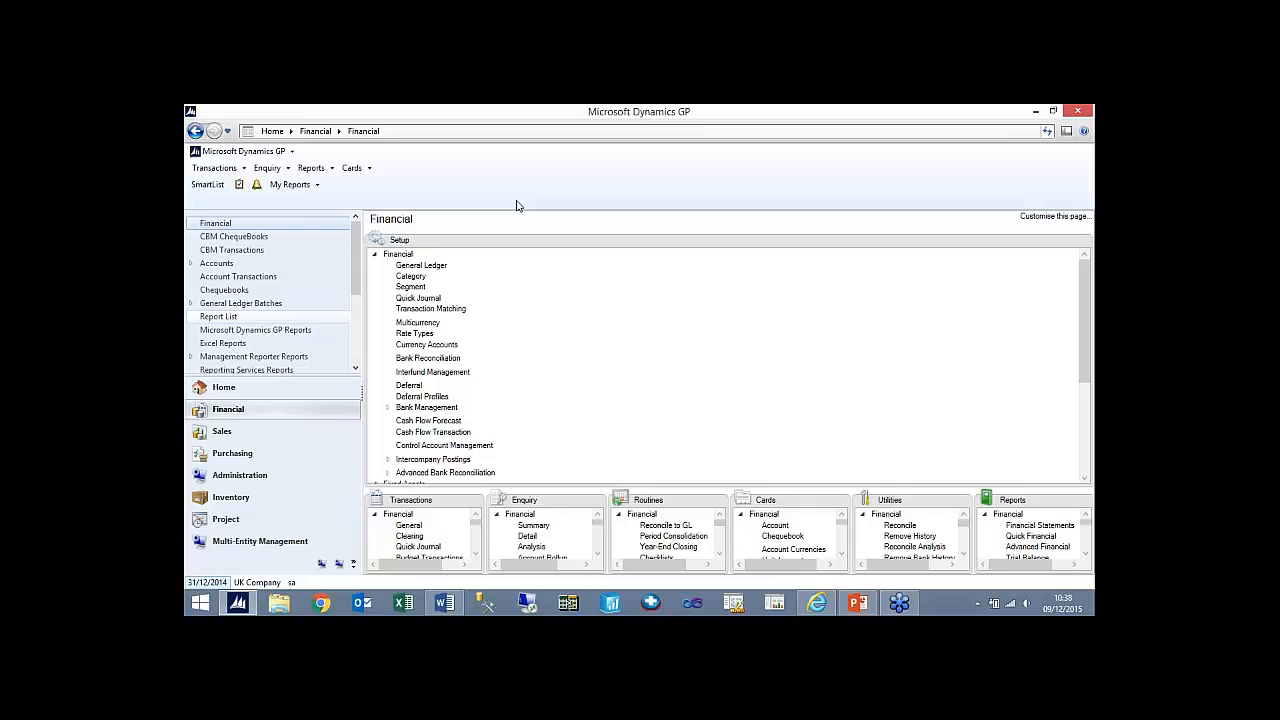
- Open the Check Links maintenance utility and add all tables of the Financial series to the selected tables
left_click(260, 477)
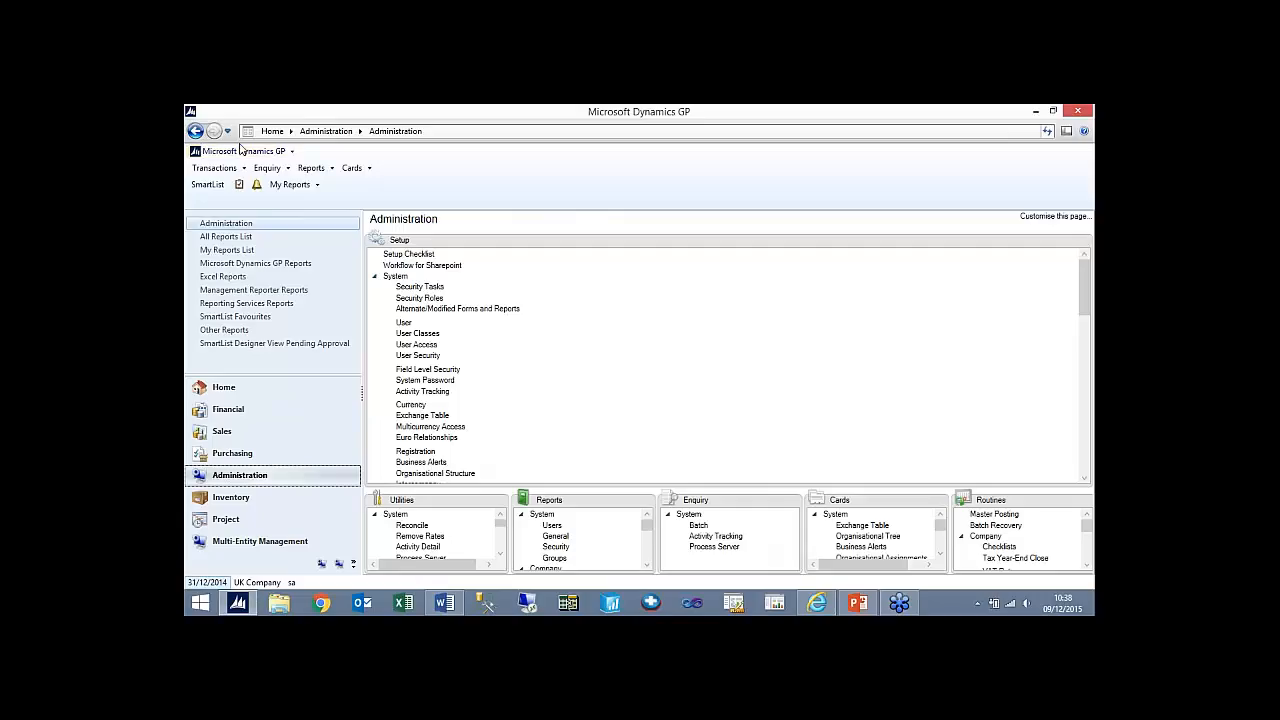
left_click(241, 153)
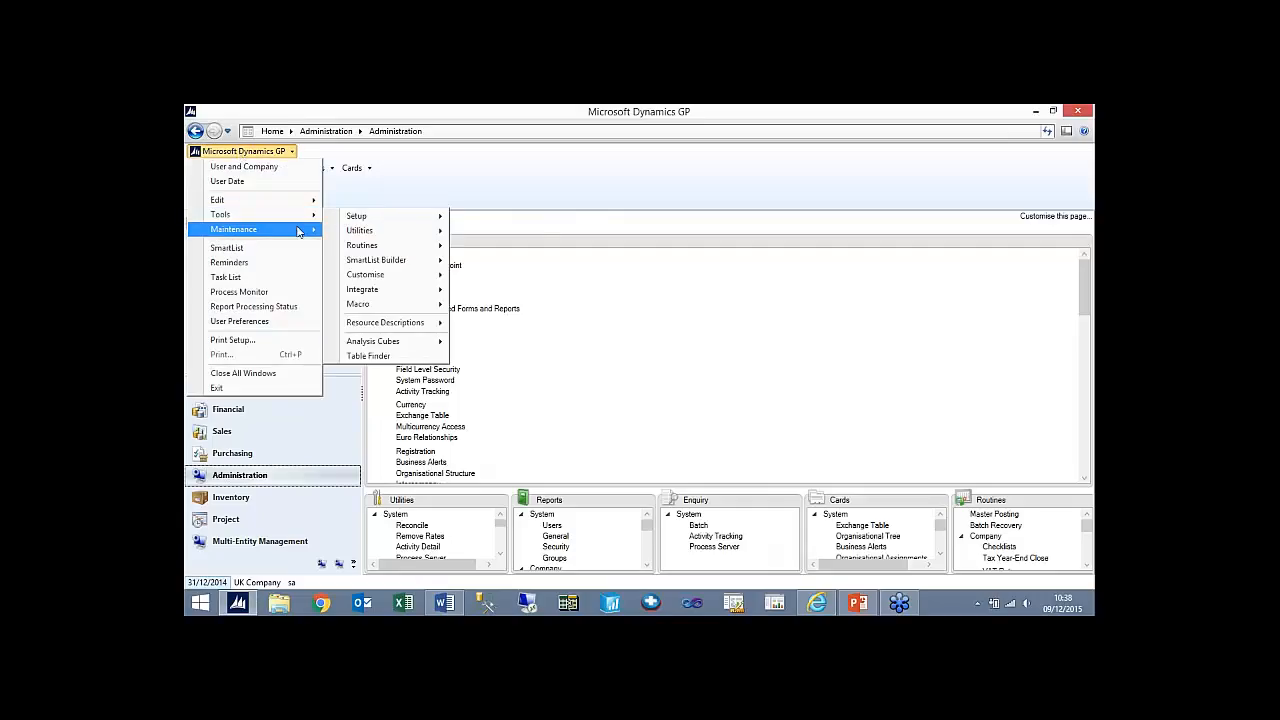
mouse_move(270, 234)
left_click(367, 231)
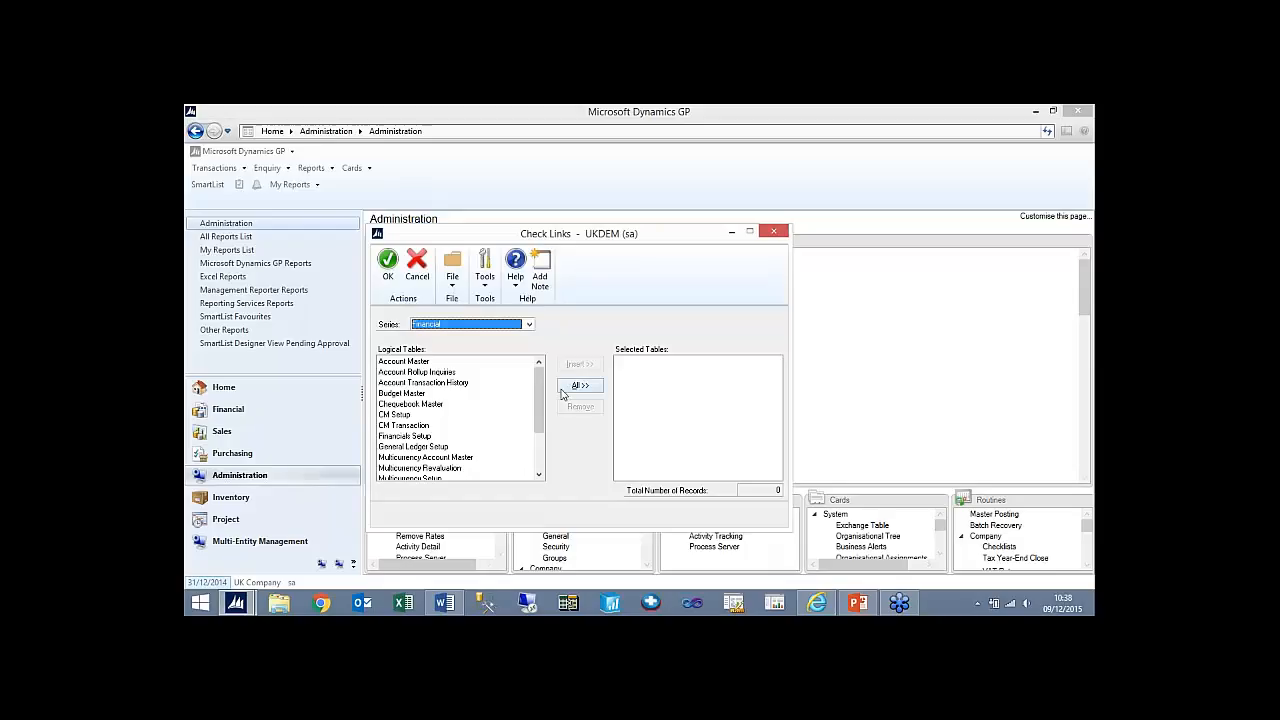
left_click(529, 325)
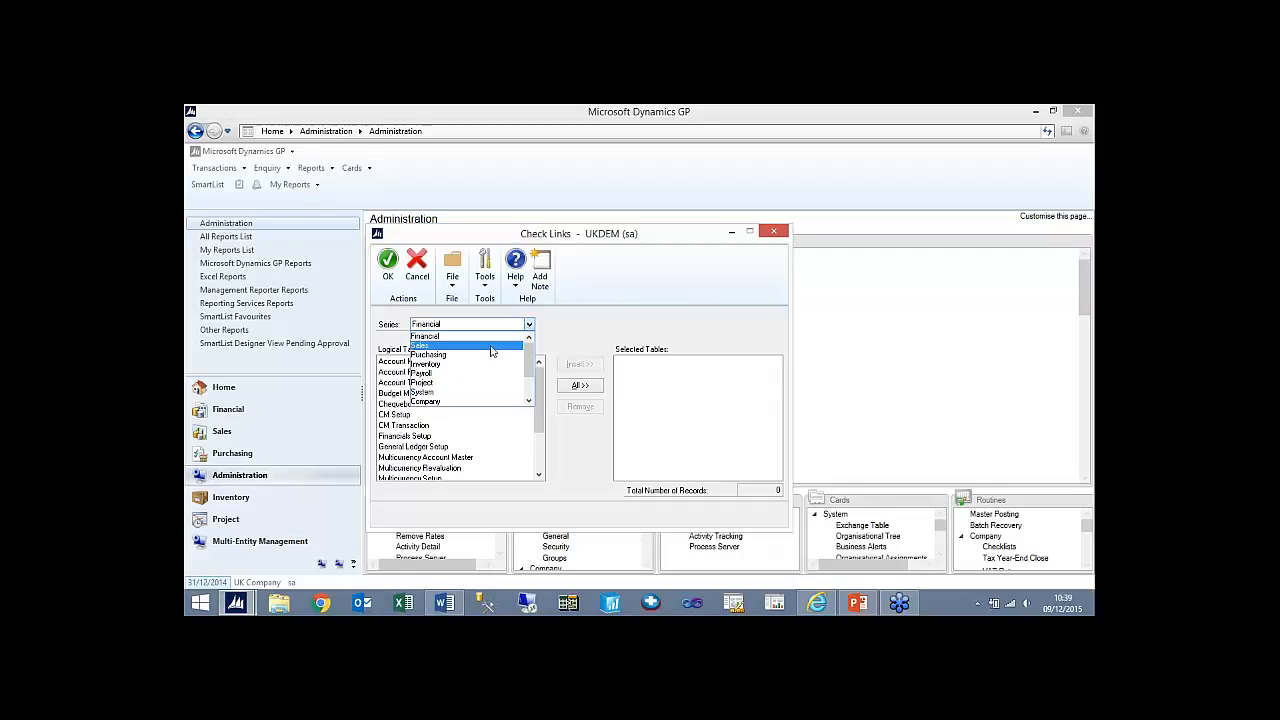
left_click(490, 337)
left_click(581, 387)
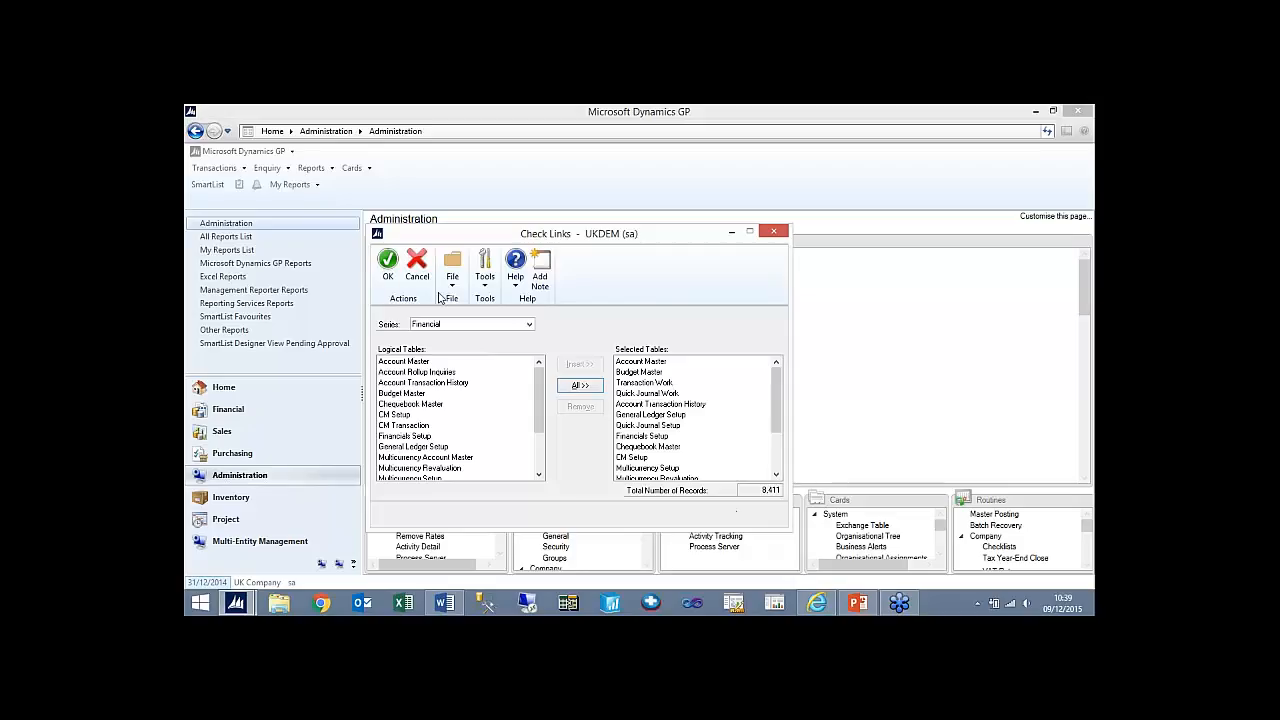
- Start the link check and direct its error log to screen and file instead of the printer
left_click(388, 264)
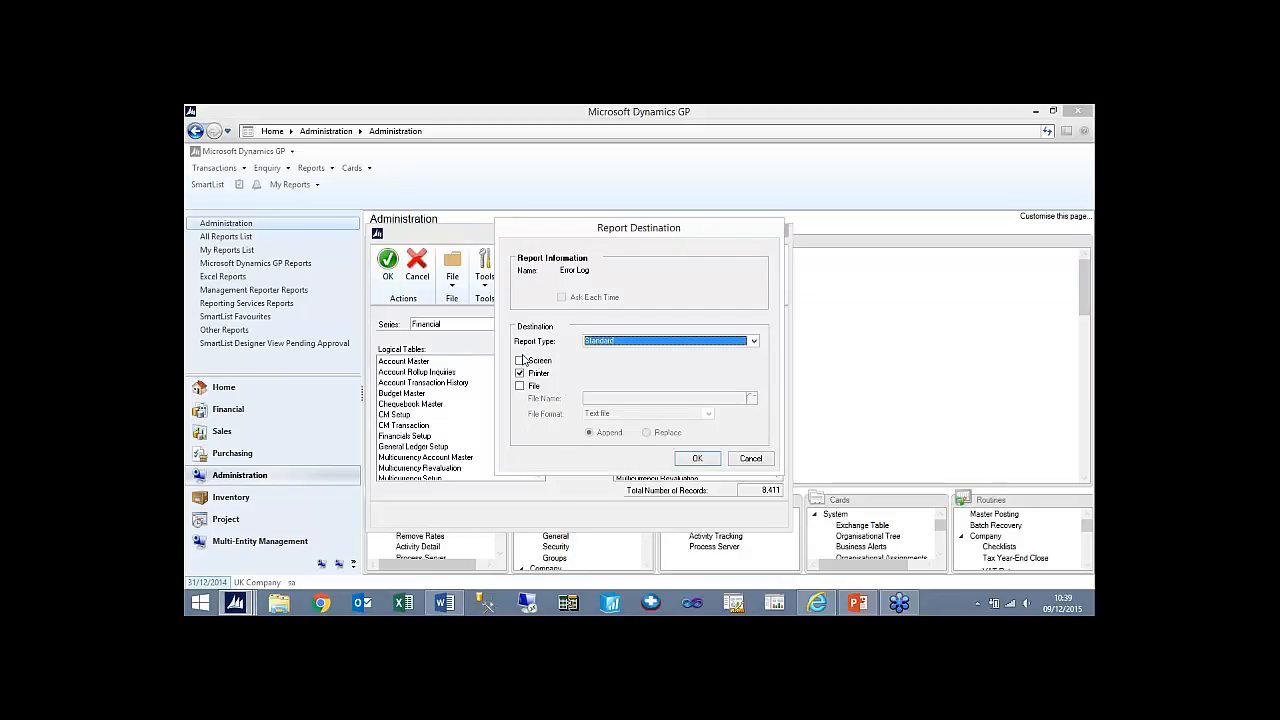
left_click(519, 360)
left_click(519, 373)
left_click(519, 386)
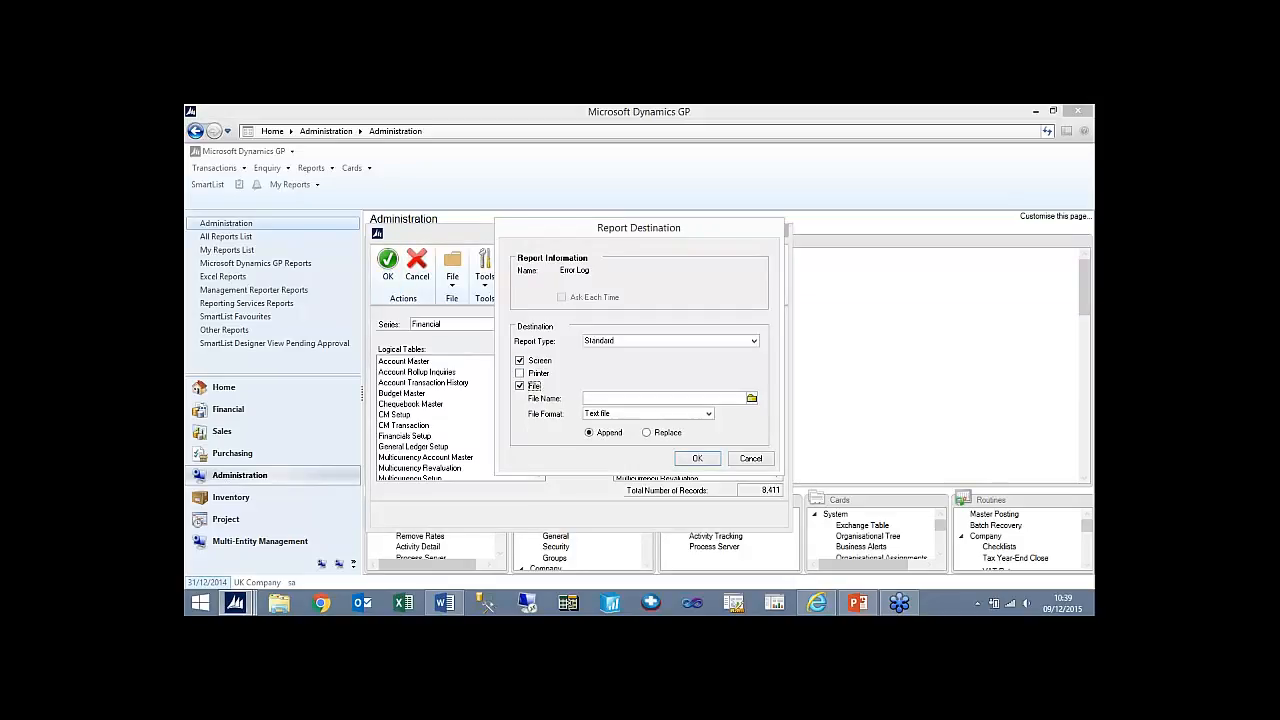
- Set the error log to save as a text file on the Desktop, with a name starting "GL checklink", using the Replace option
left_click(751, 398)
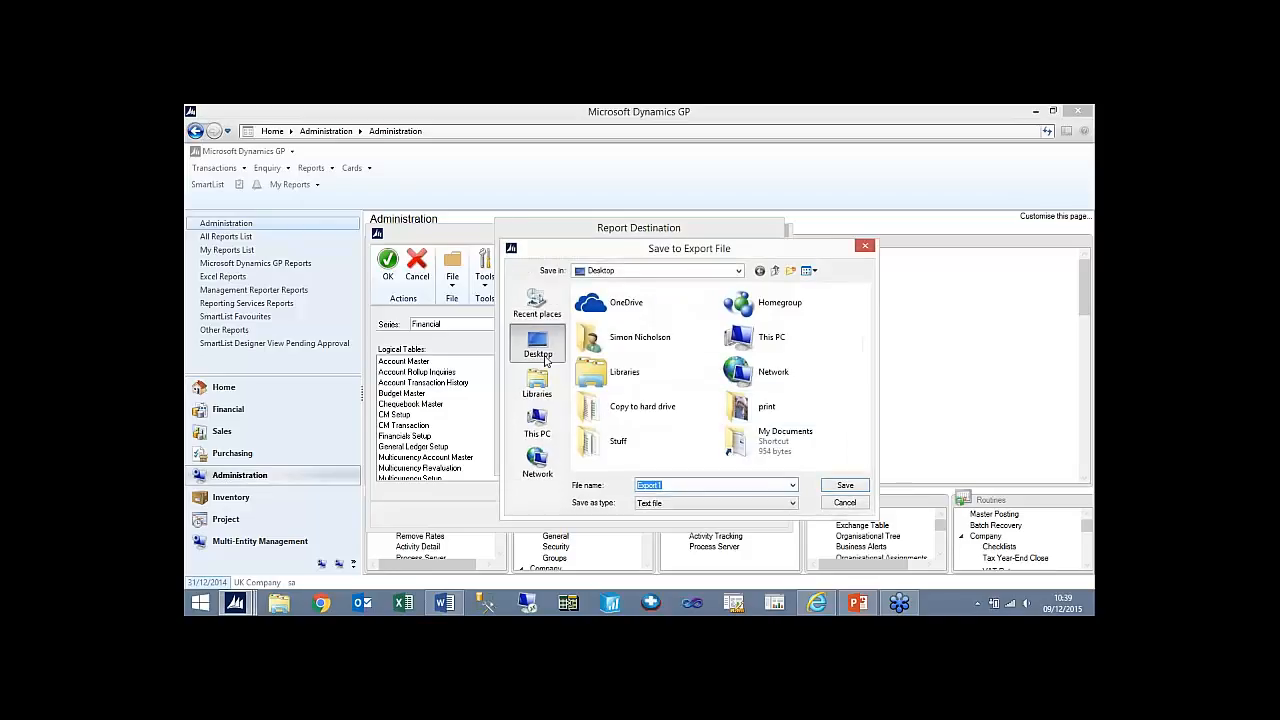
type("GL")
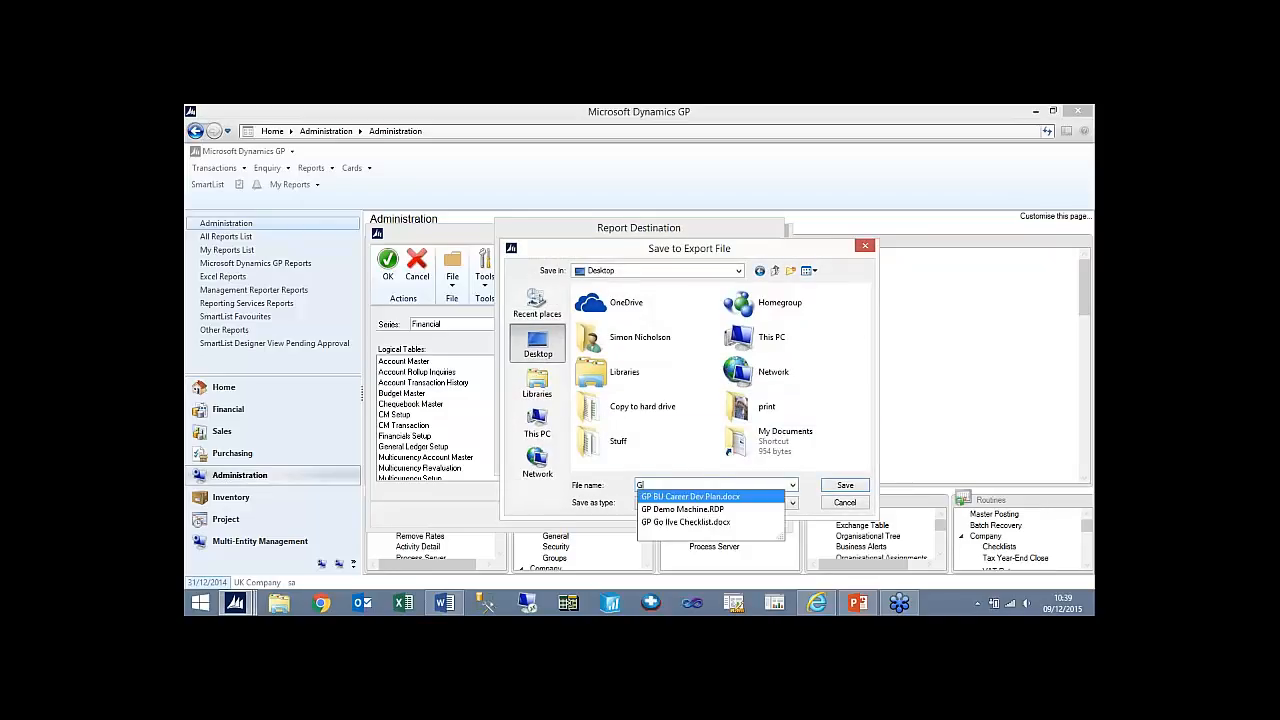
type(" check")
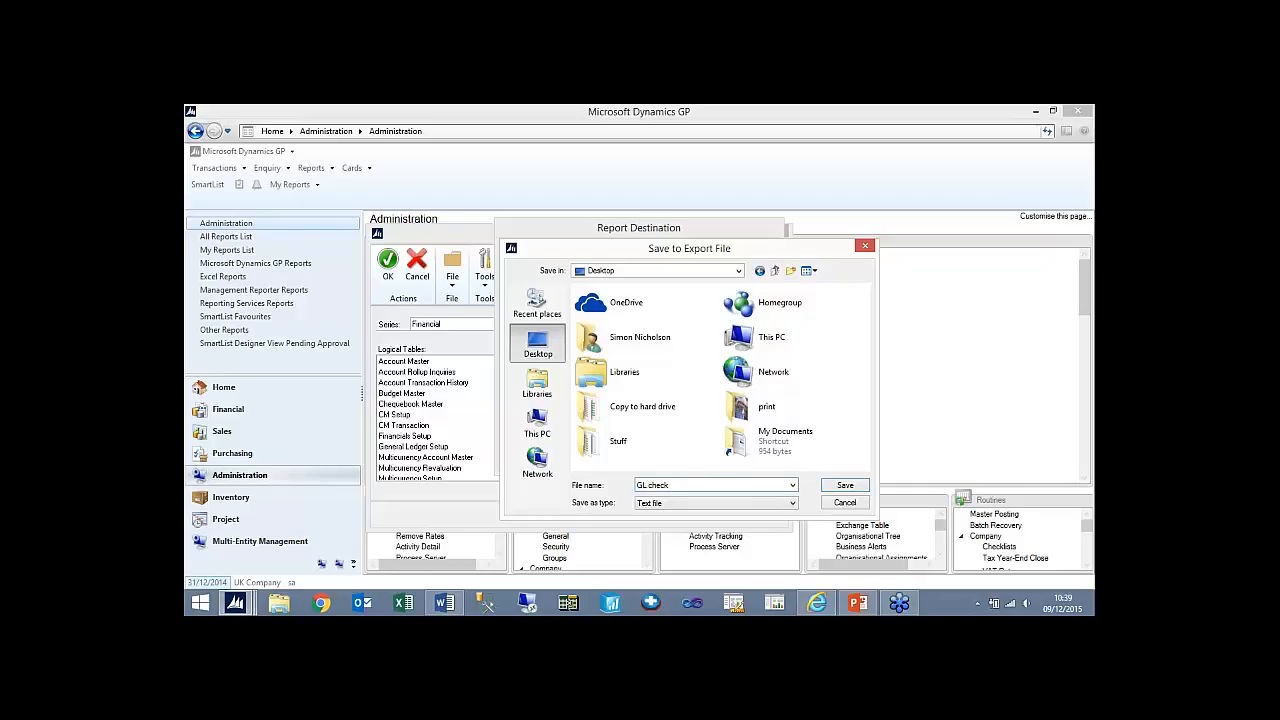
type("list 2014 ye")
left_click(836, 485)
left_click(660, 433)
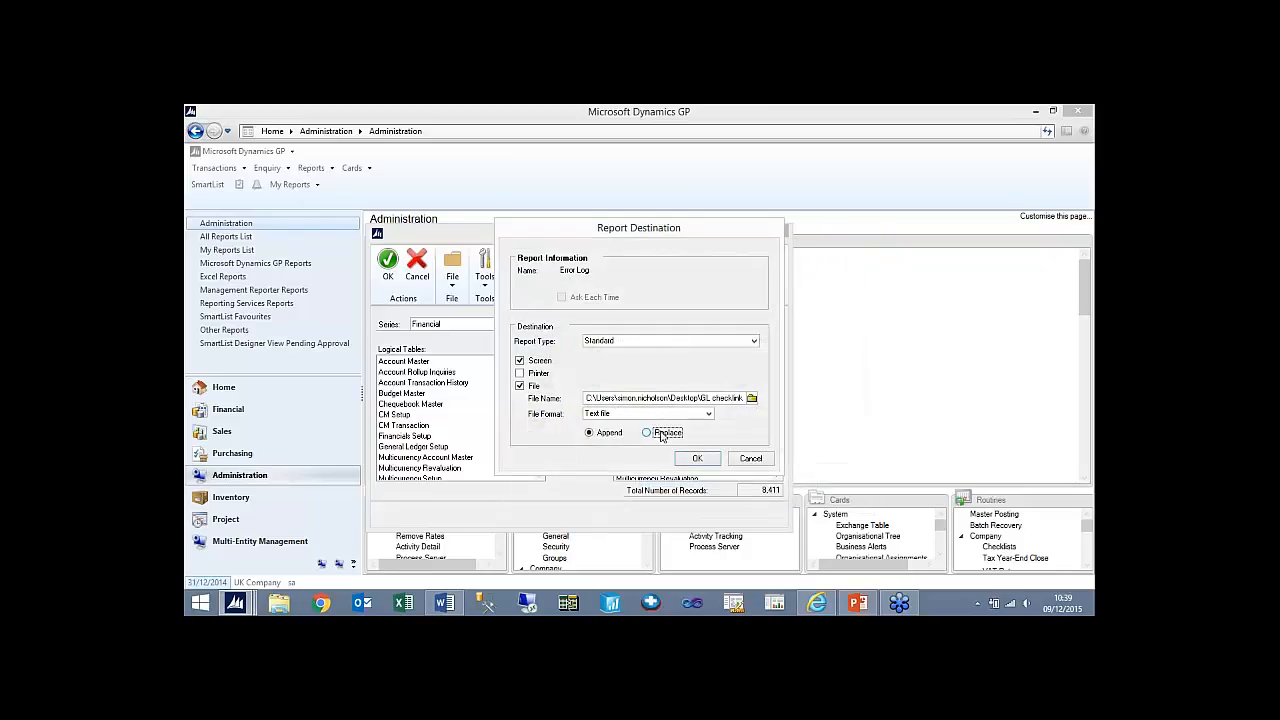
- Run the Financial link check, look through the File Maintenance Error Report and close it
left_click(698, 459)
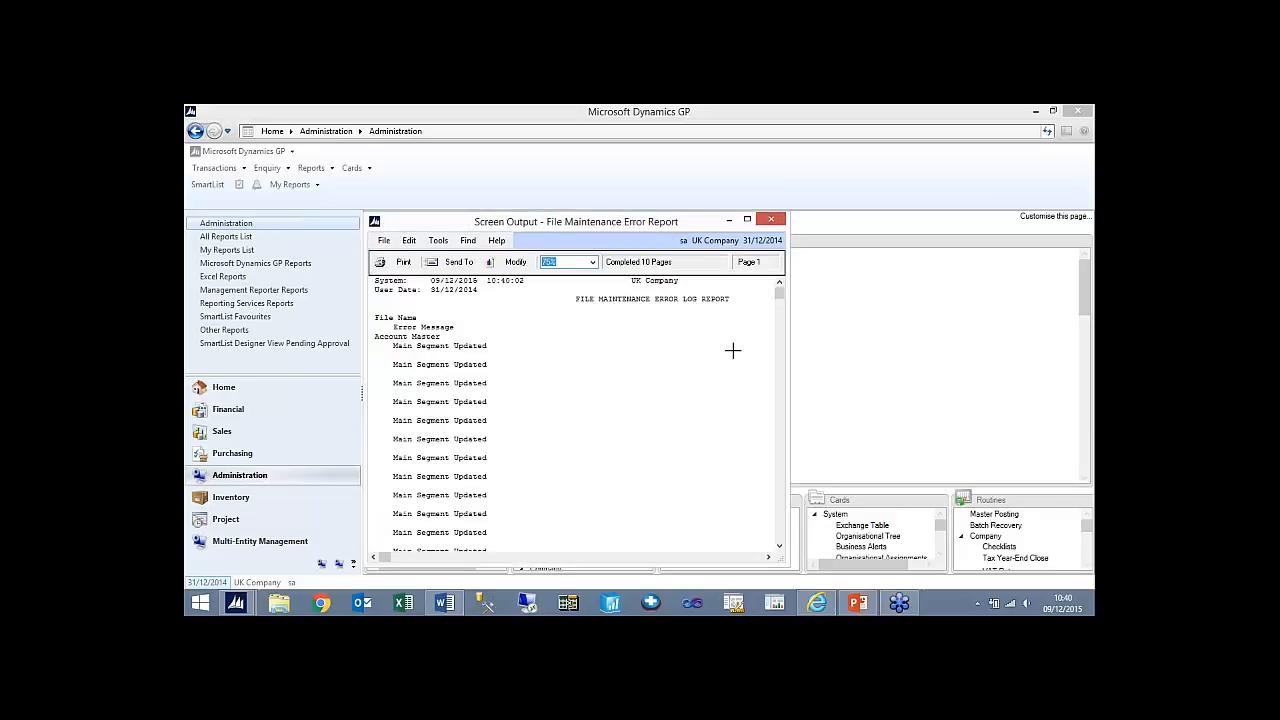
left_click_drag(780, 290, 784, 354)
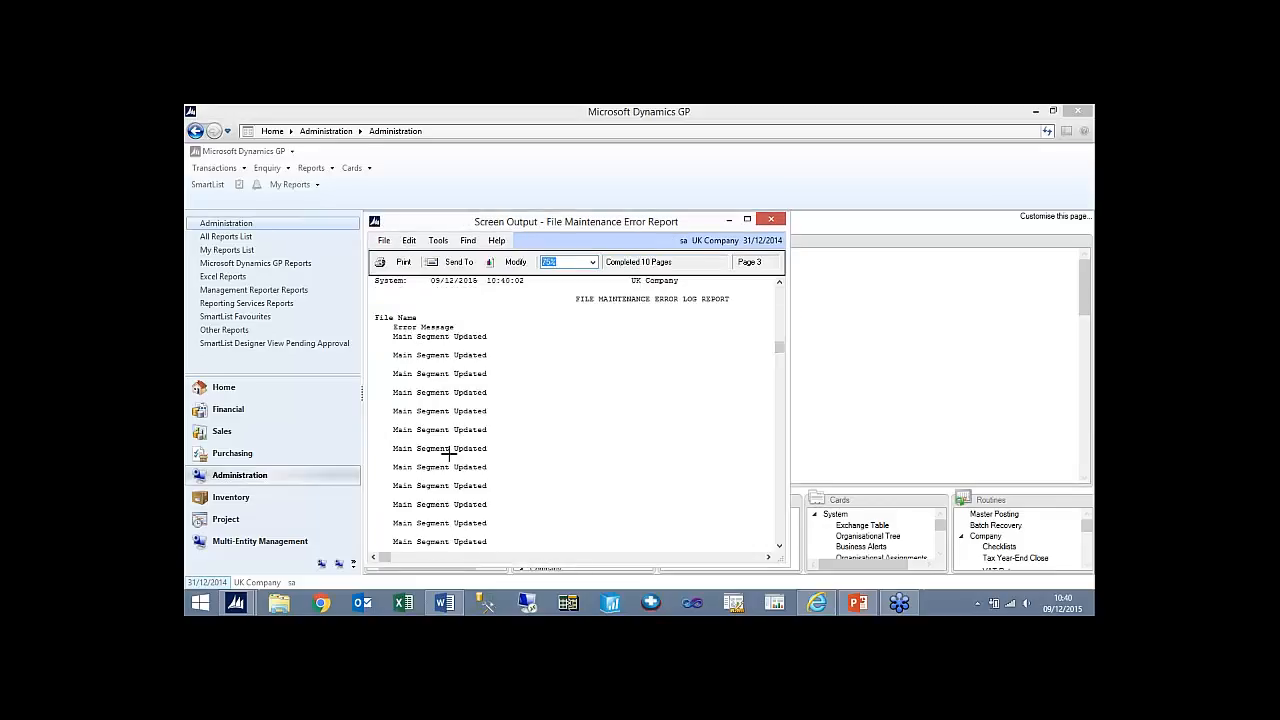
left_click(772, 219)
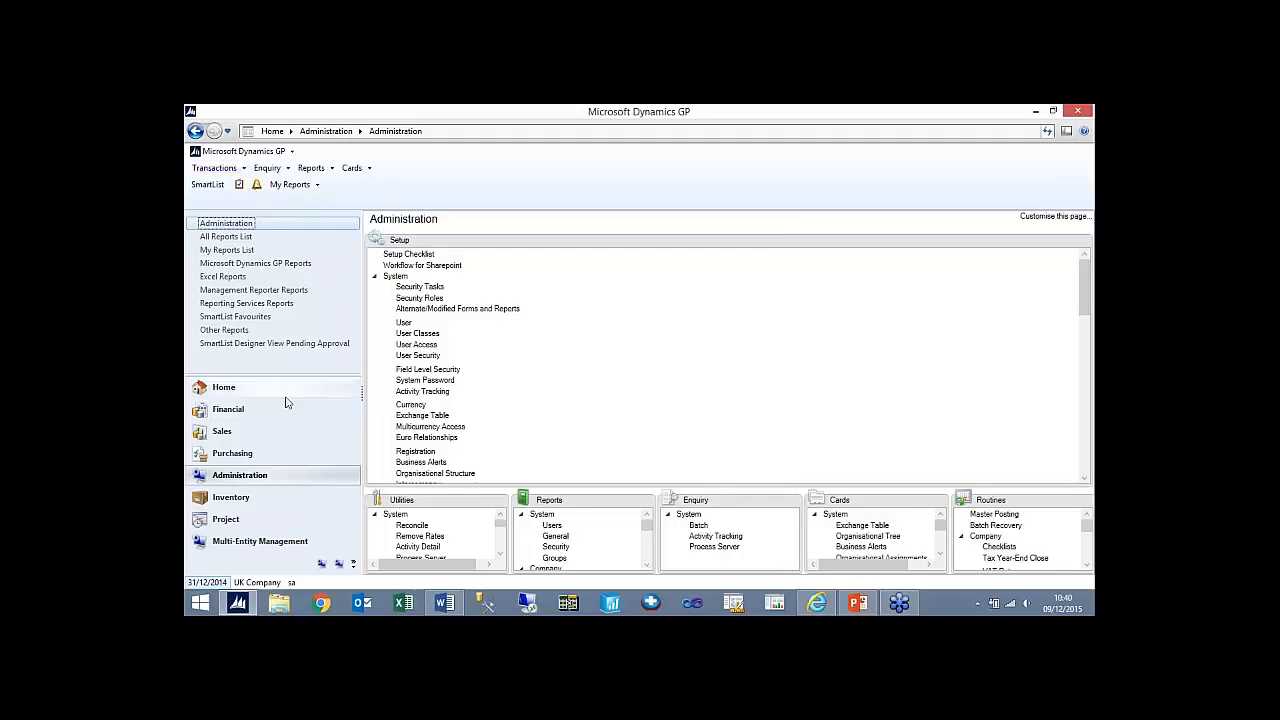
- Reconcile the open year 2014 with the Financial Reconcile utility and close the utility window
left_click(256, 409)
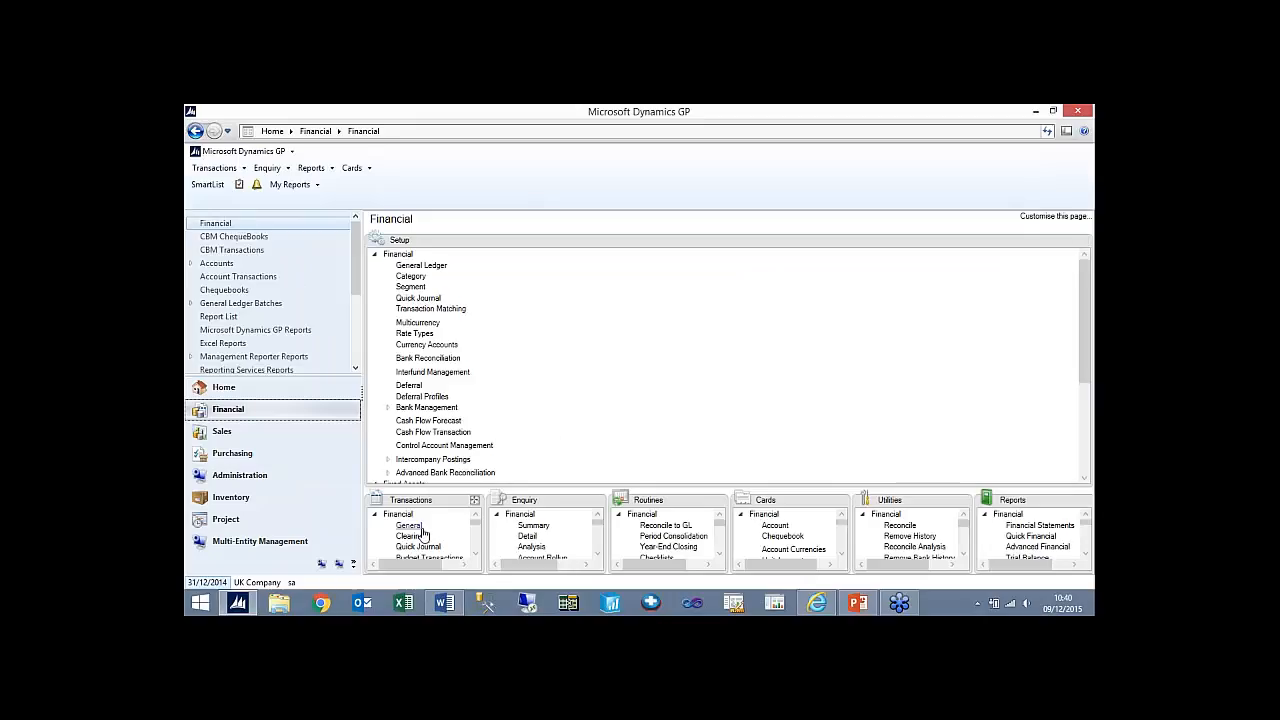
left_click(963, 500)
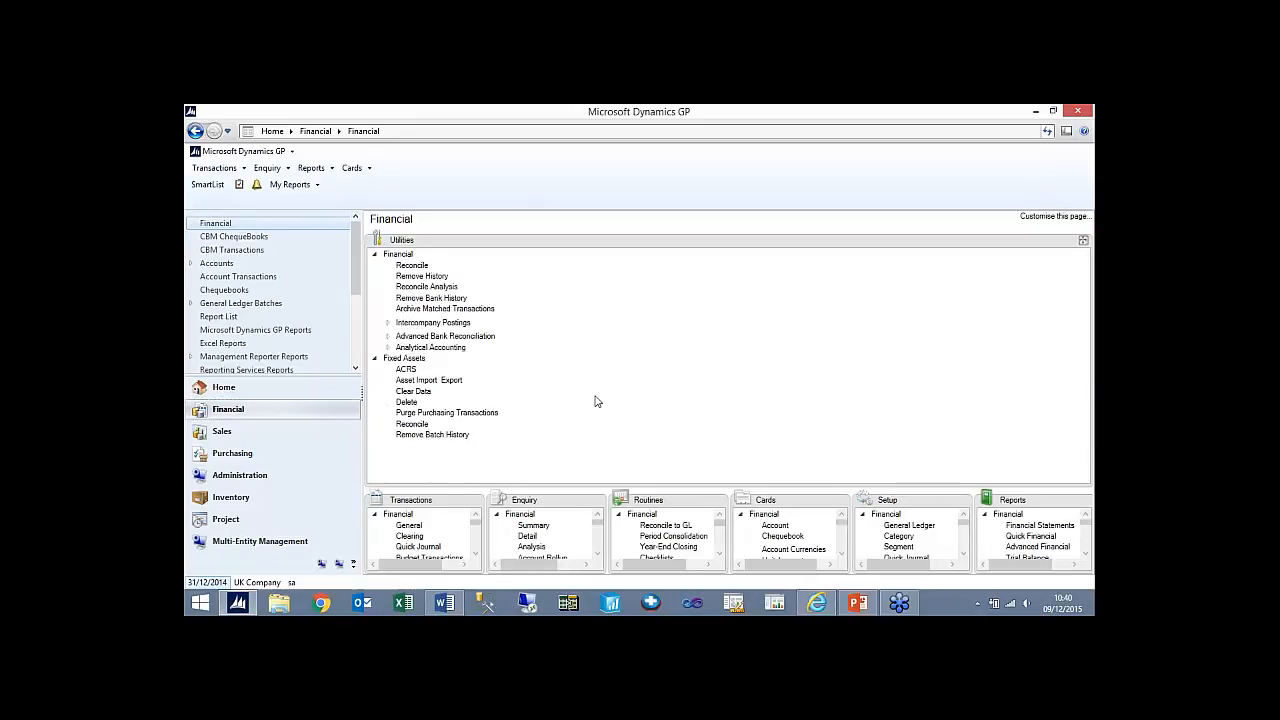
left_click(412, 265)
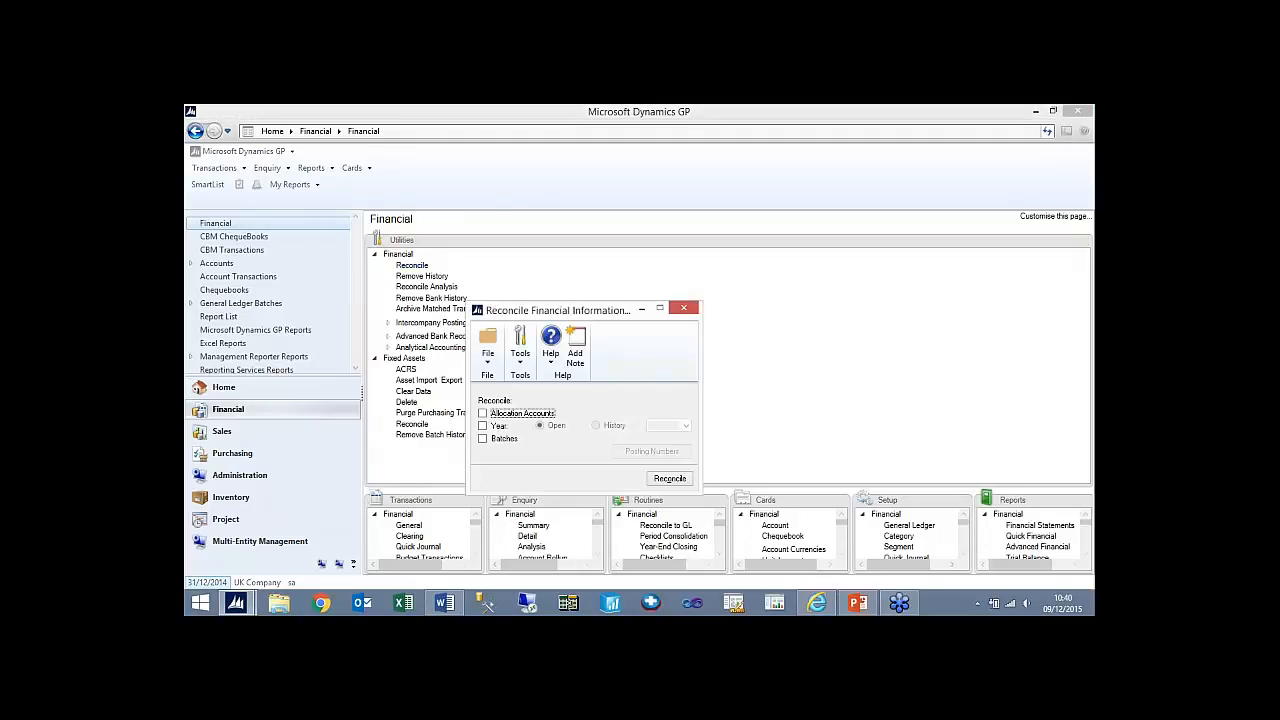
left_click(483, 426)
left_click(670, 479)
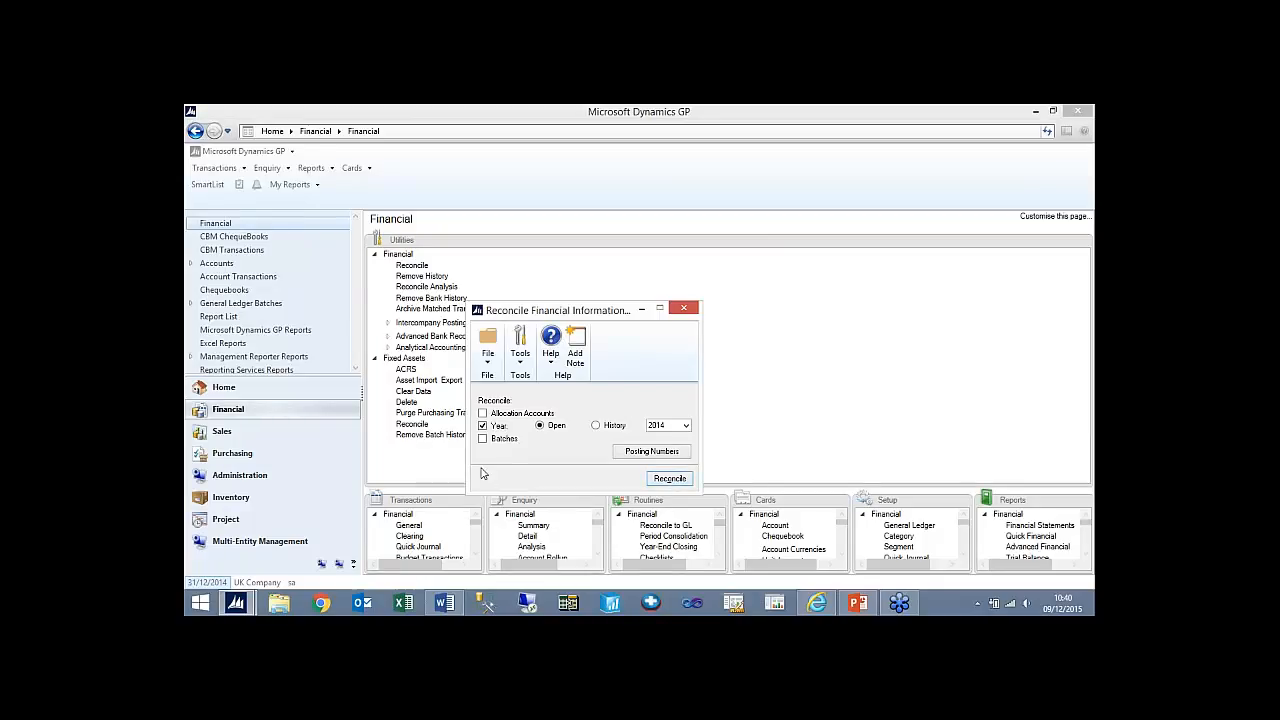
left_click(686, 309)
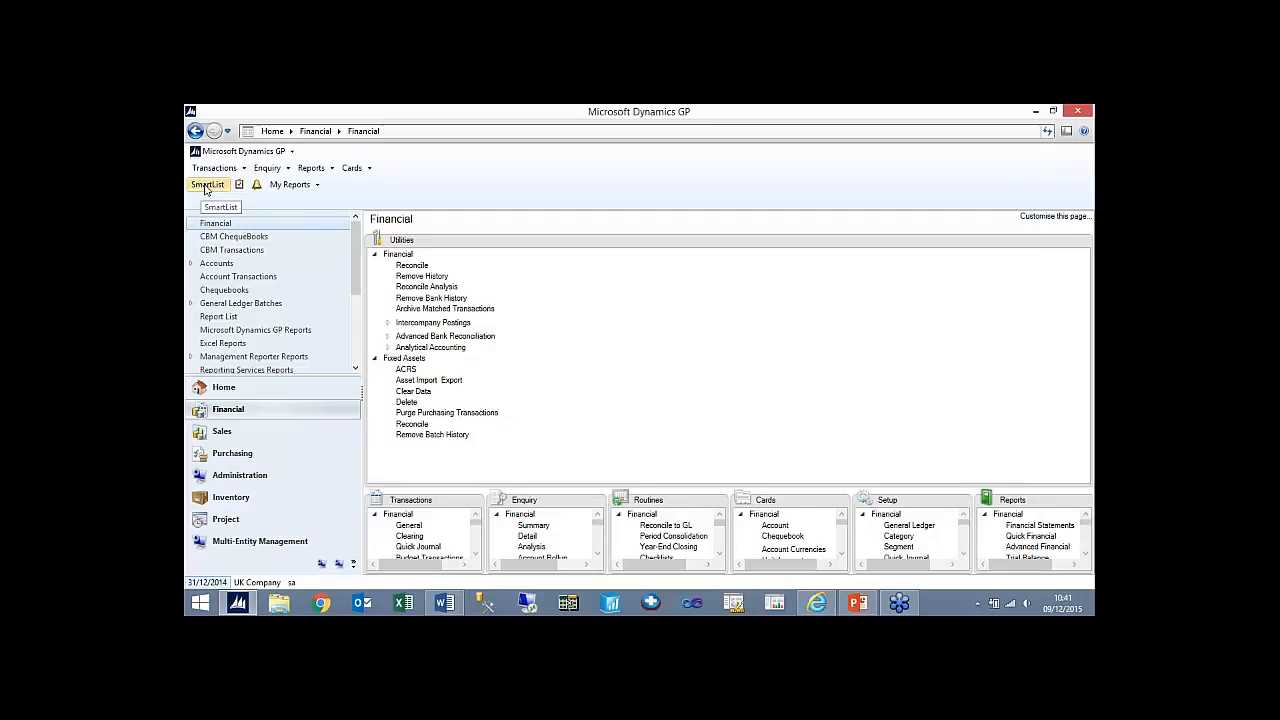
- List the Financial accounts in SmartList, dismissing the missing-column warning
left_click(206, 186)
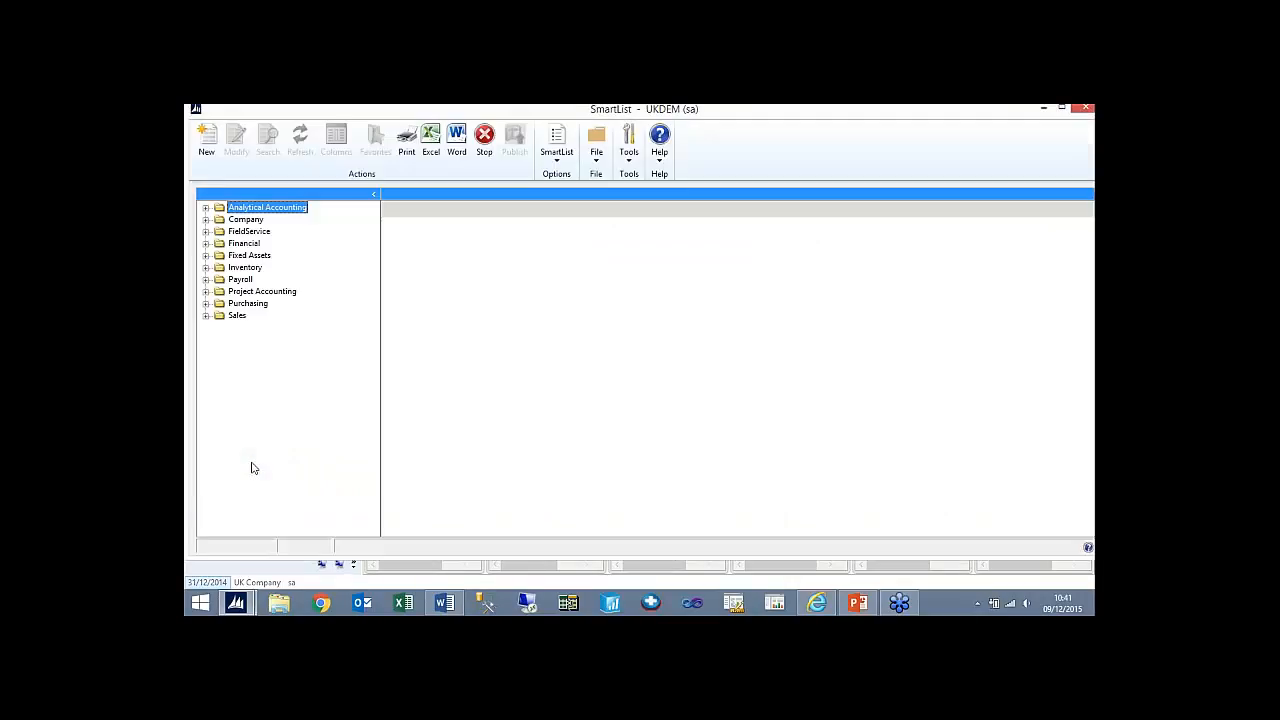
left_click(206, 243)
left_click(258, 292)
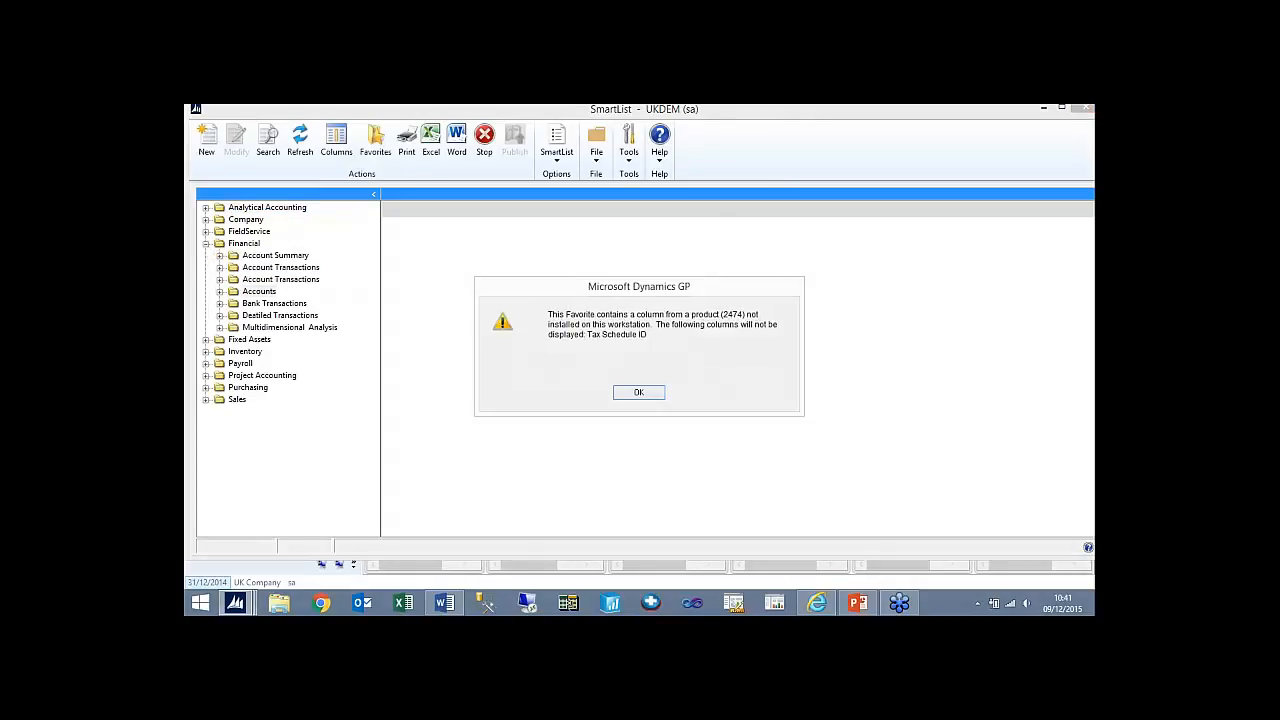
left_click(639, 392)
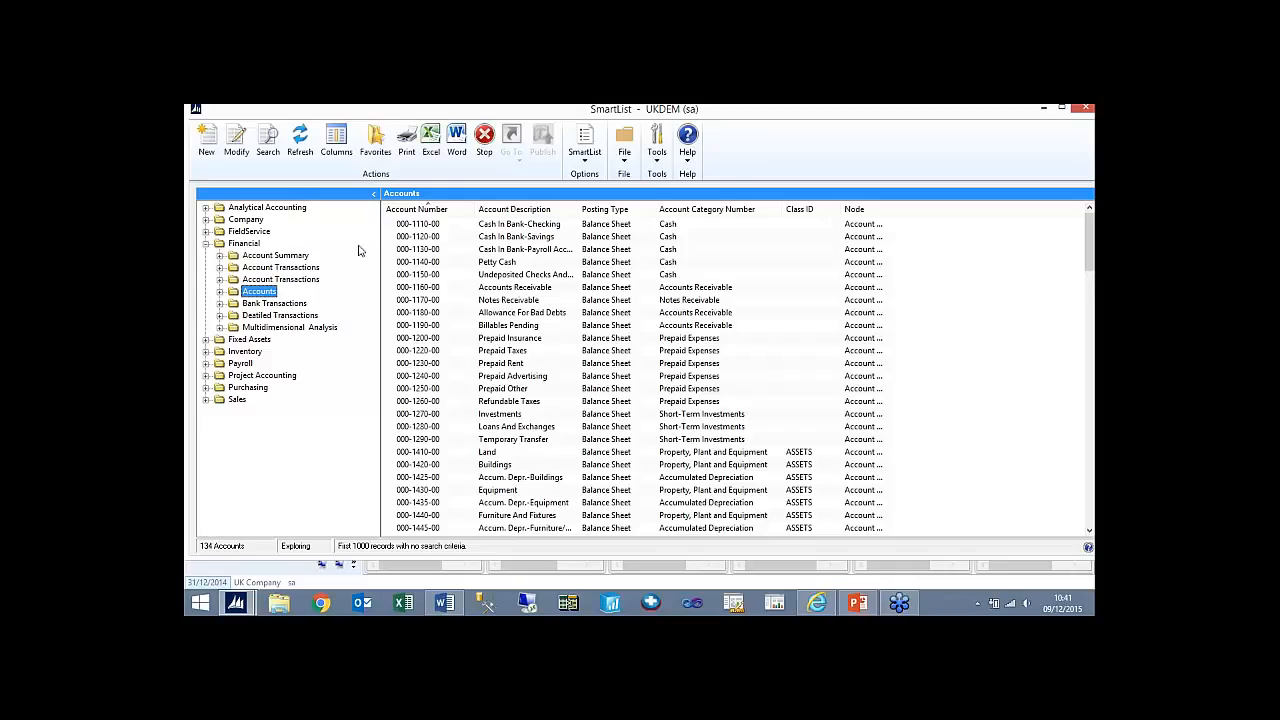
left_click(414, 225)
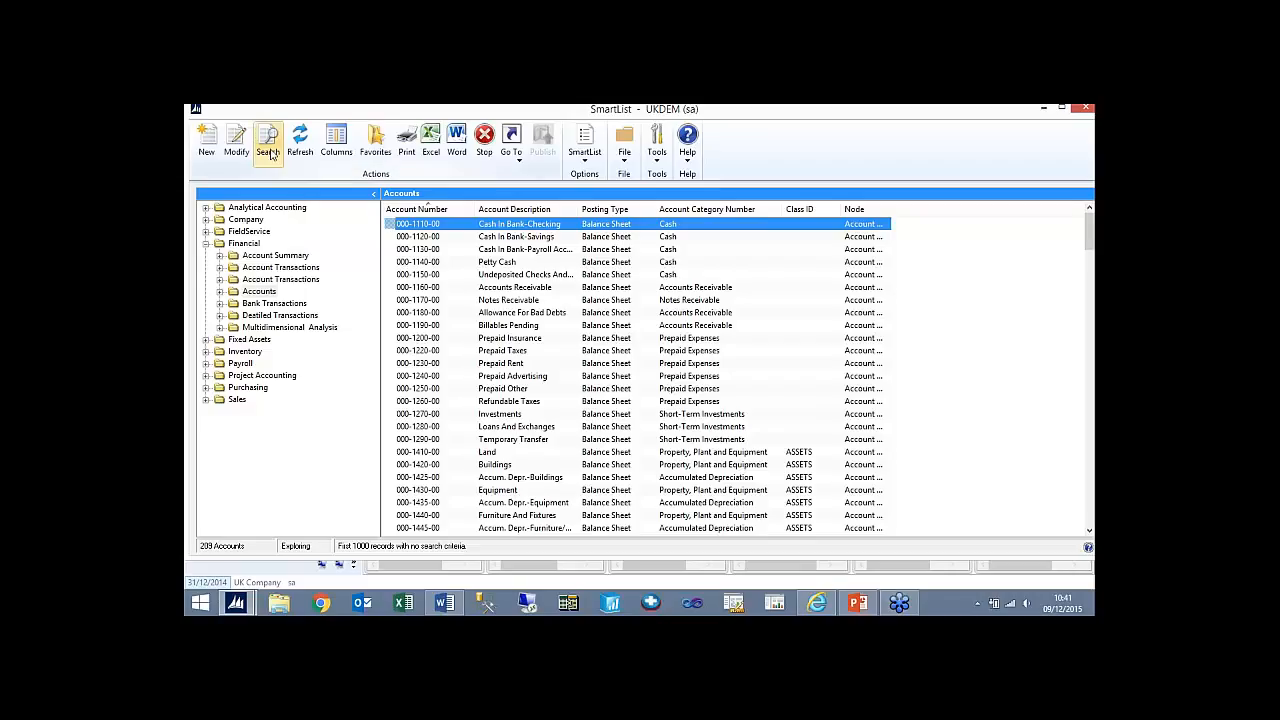
- Add a first search definition to the accounts list: Cost Centre is equal to 000
left_click(268, 150)
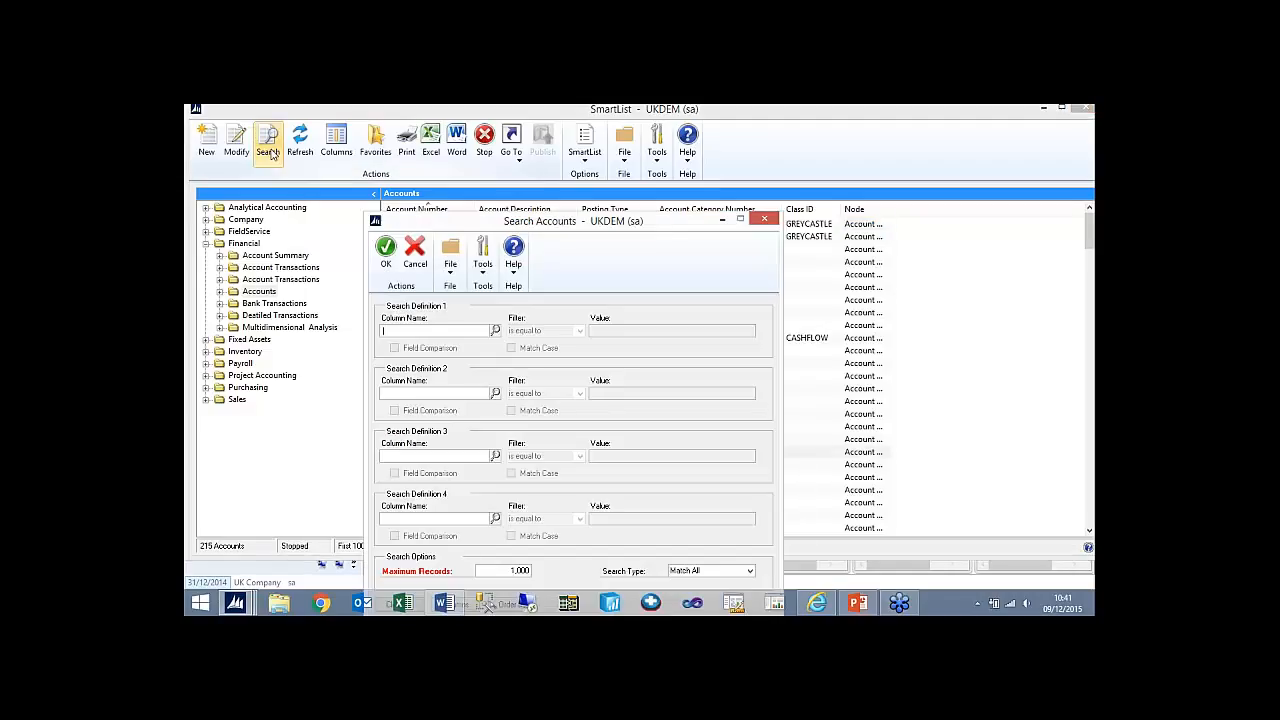
left_click(495, 330)
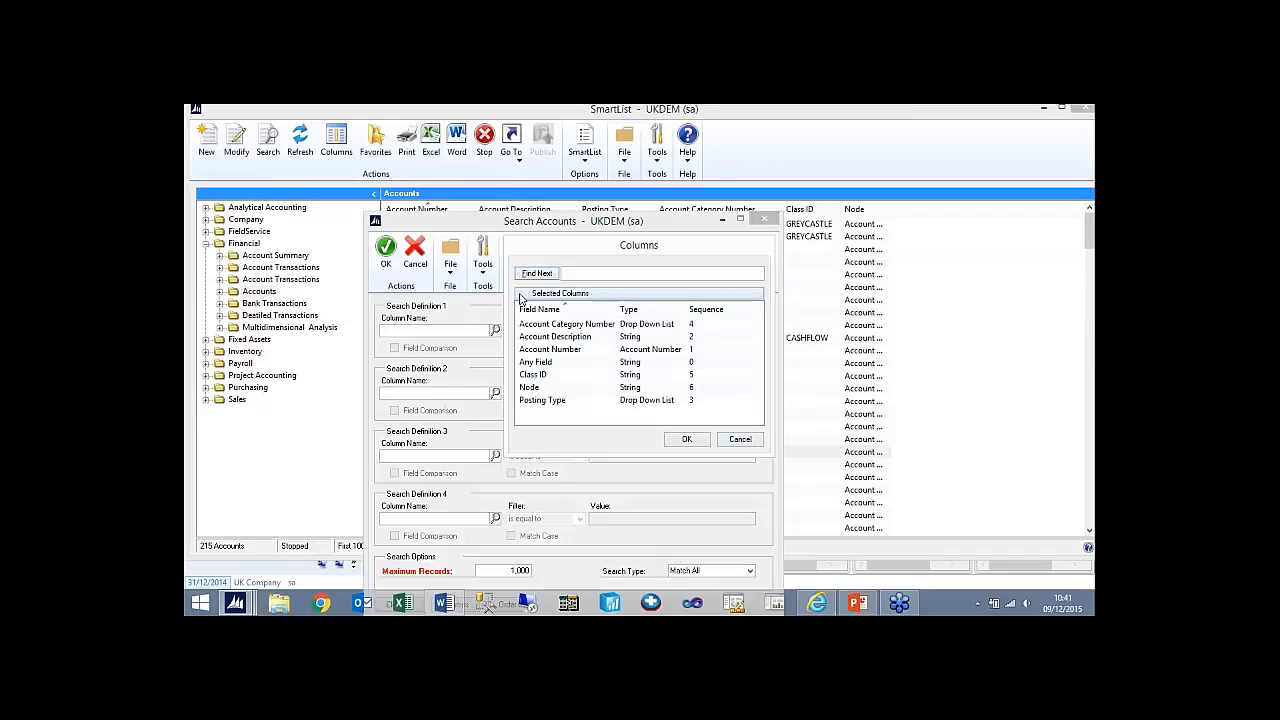
left_click(524, 293)
left_click(540, 324)
left_click(550, 374)
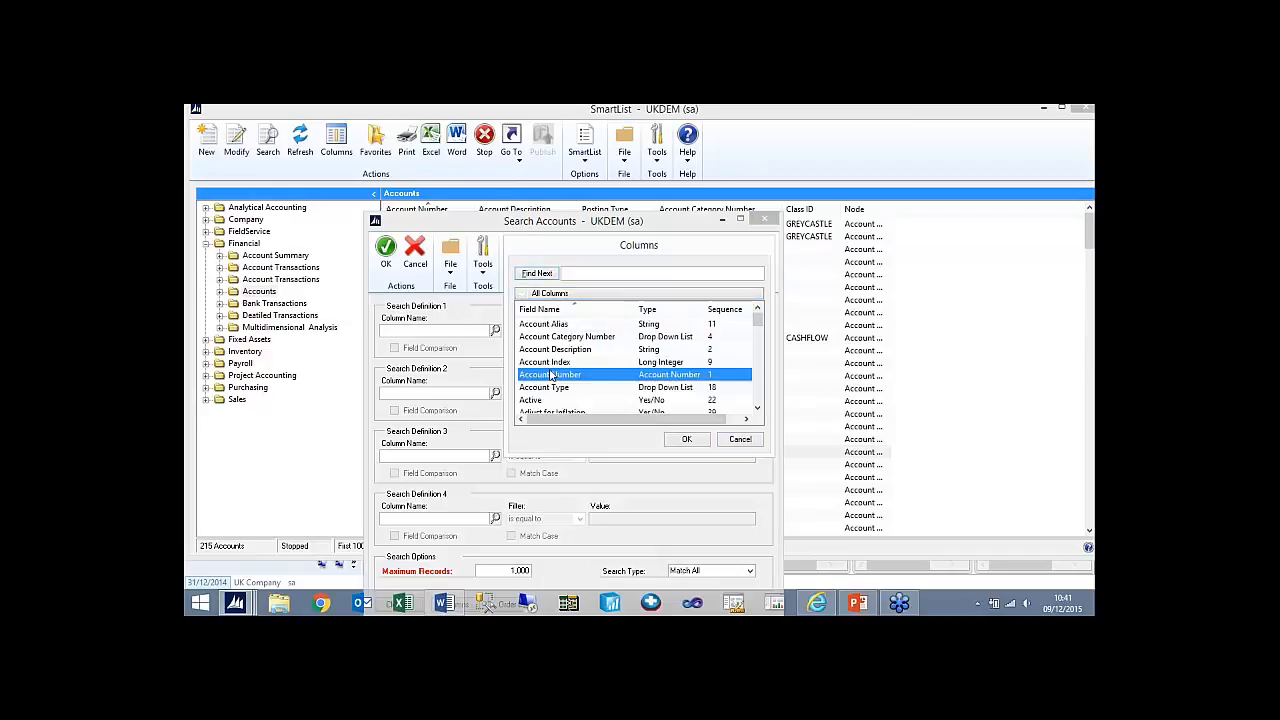
key("s")
key("c")
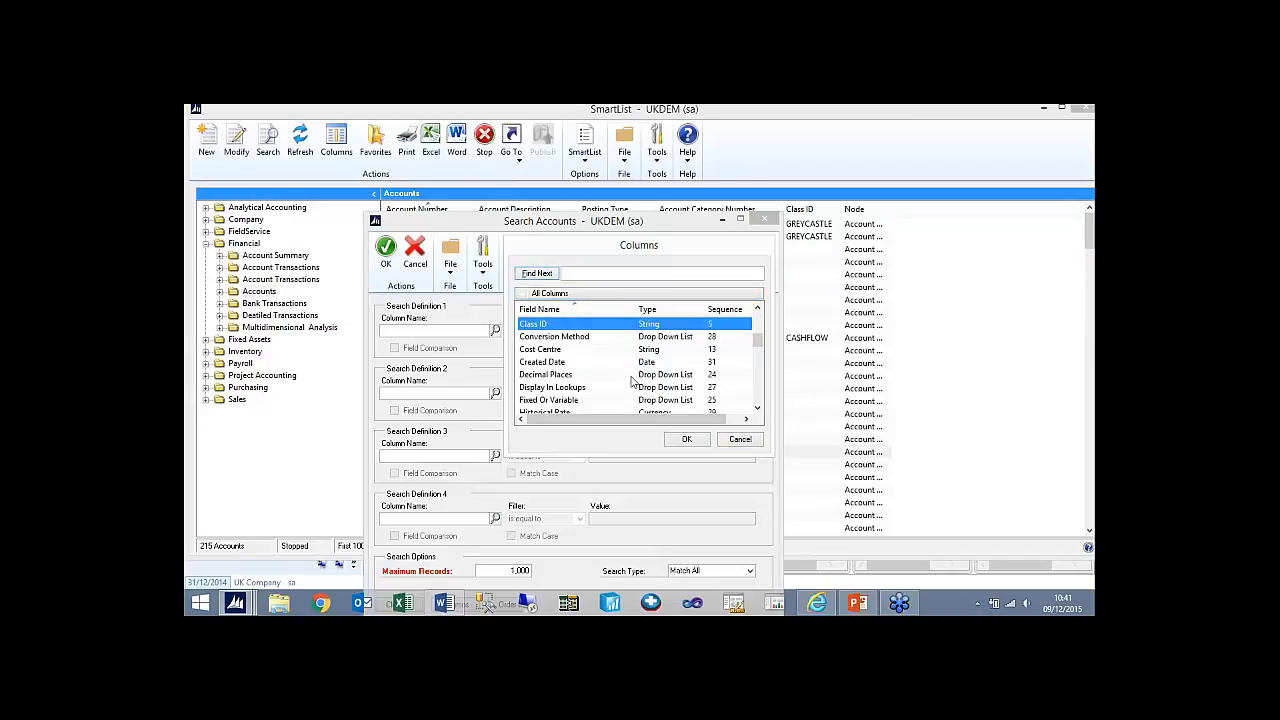
left_click(553, 353)
double_click(553, 353)
left_click(556, 335)
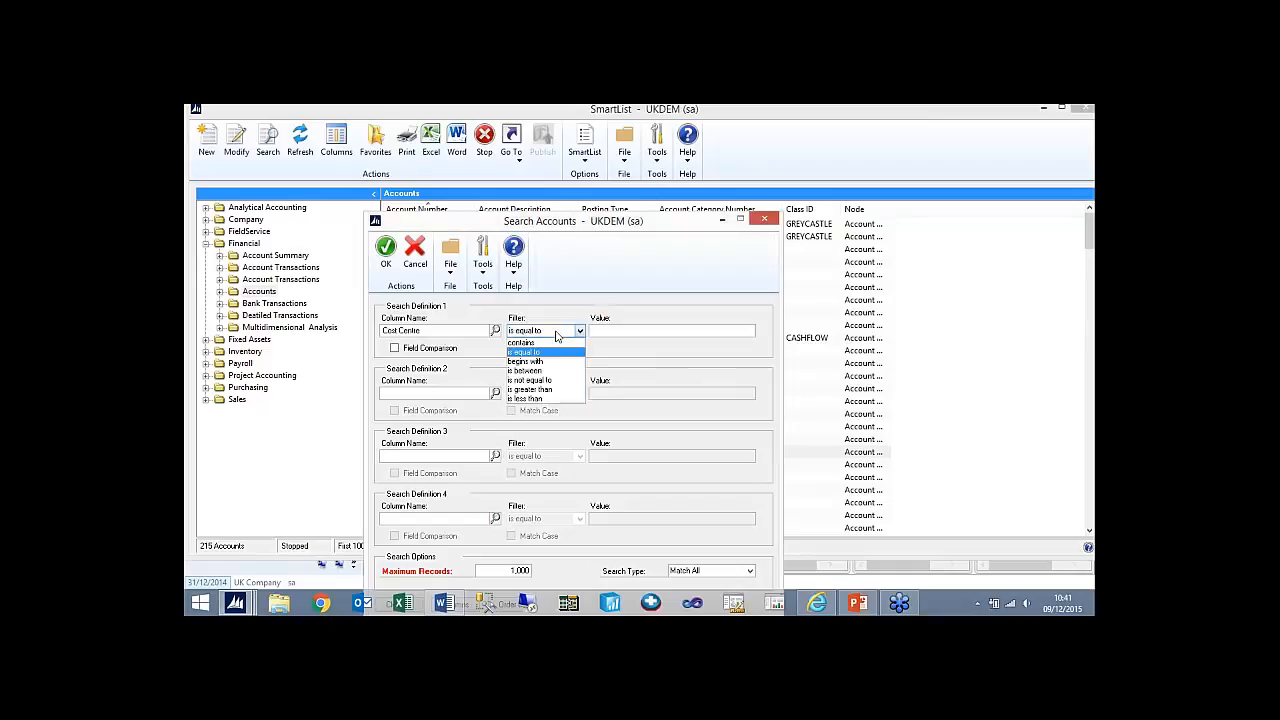
left_click(550, 353)
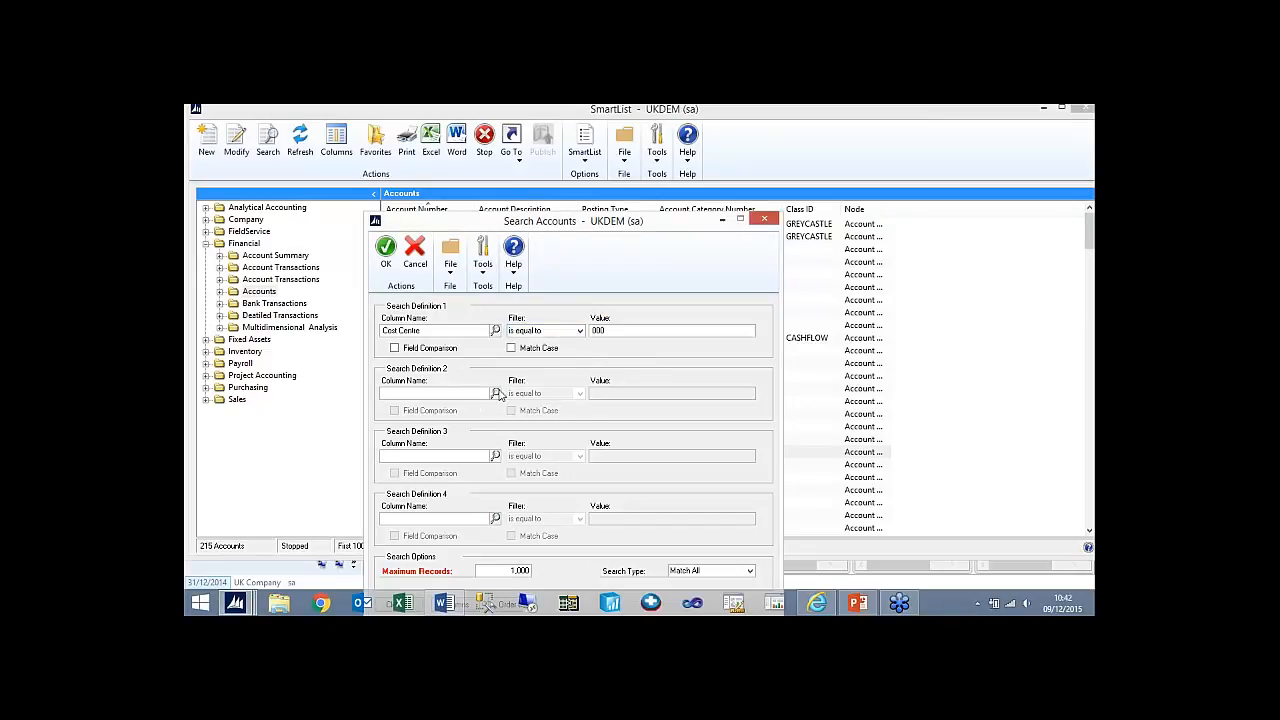
- Add a second search definition, Posting Type is equal to Profit and Loss, and run the search
left_click(496, 393)
key("p")
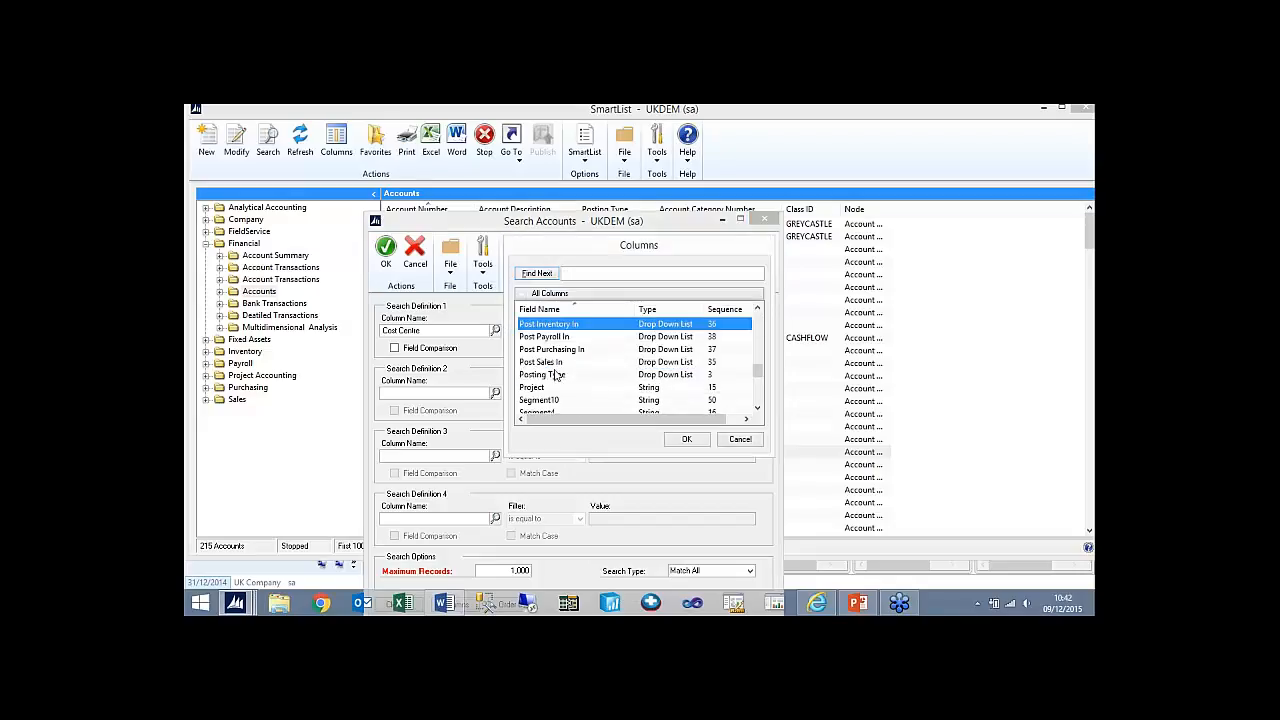
double_click(554, 374)
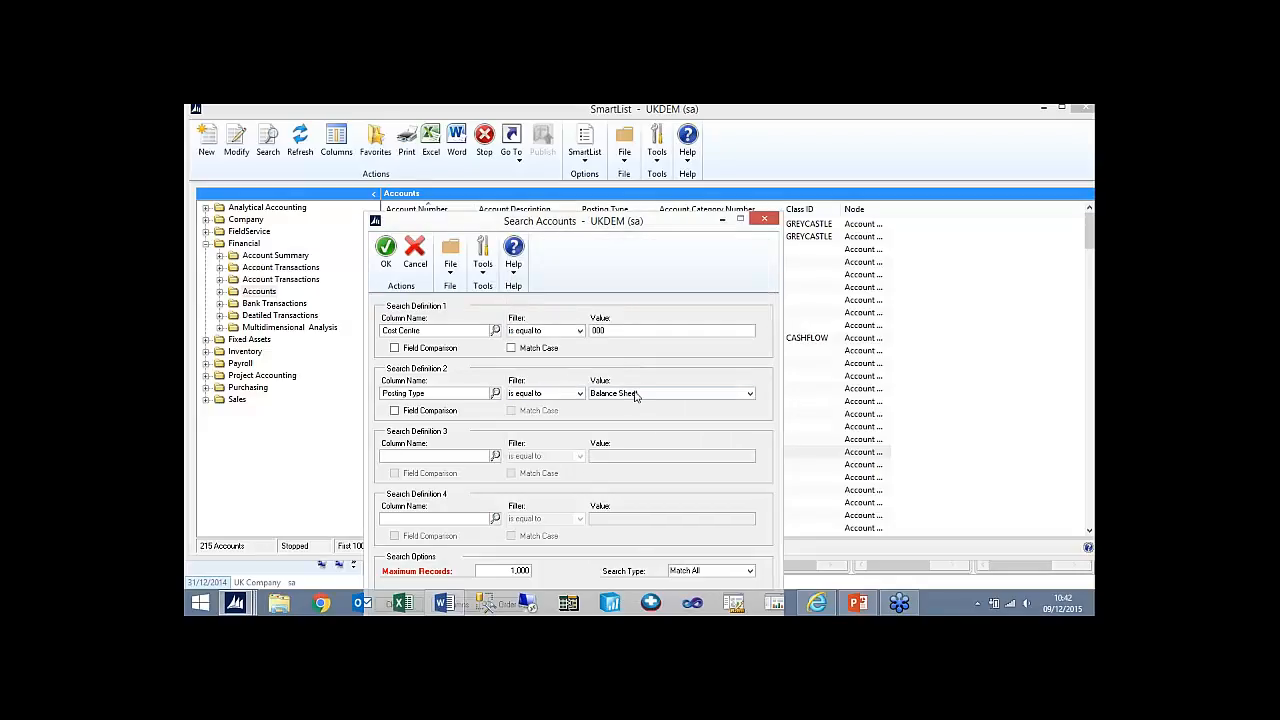
left_click(636, 396)
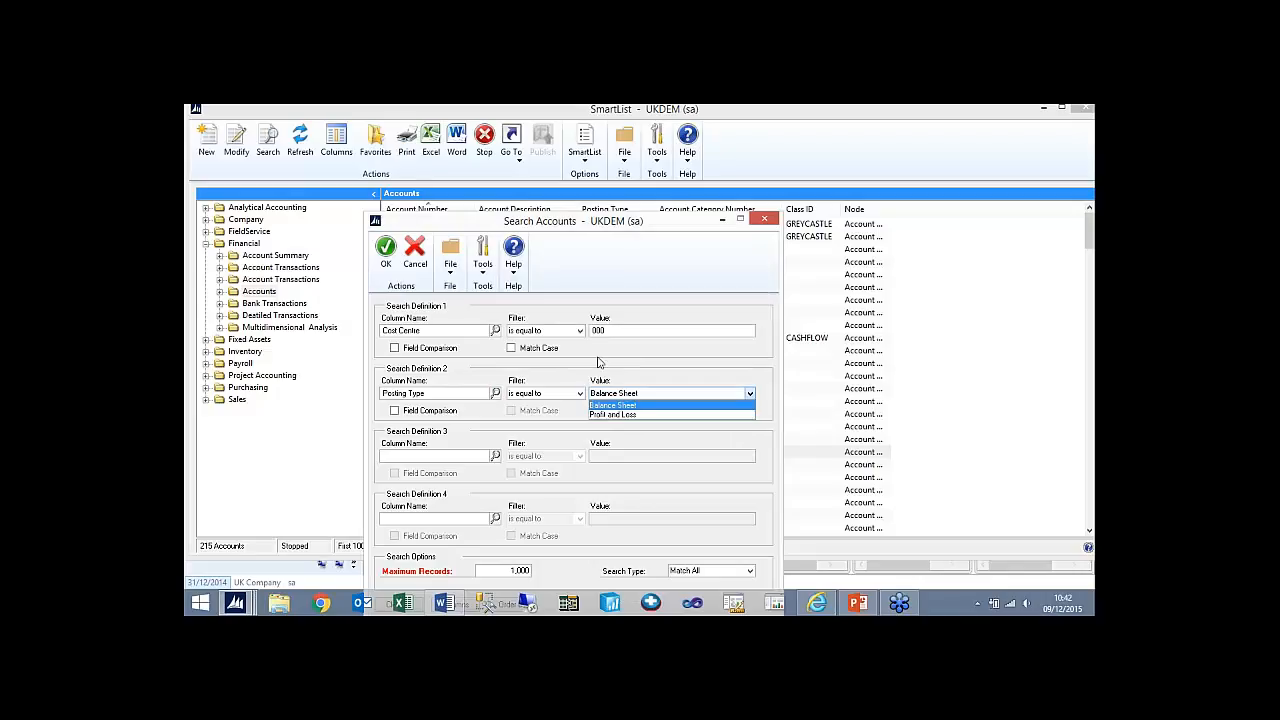
left_click(612, 414)
left_click(386, 250)
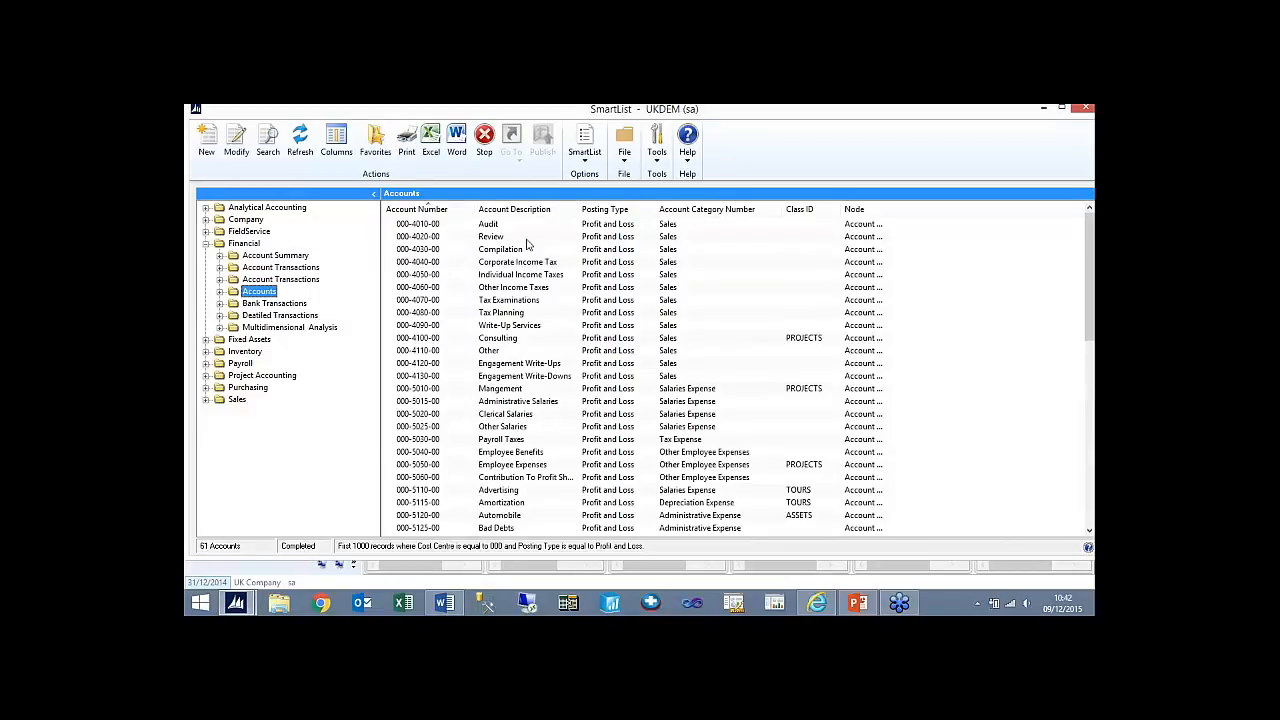
- Add a third search definition to the accounts list, Nominal is less than 4000, and run the search
left_click(667, 276)
left_click_drag(1091, 330, 1091, 275)
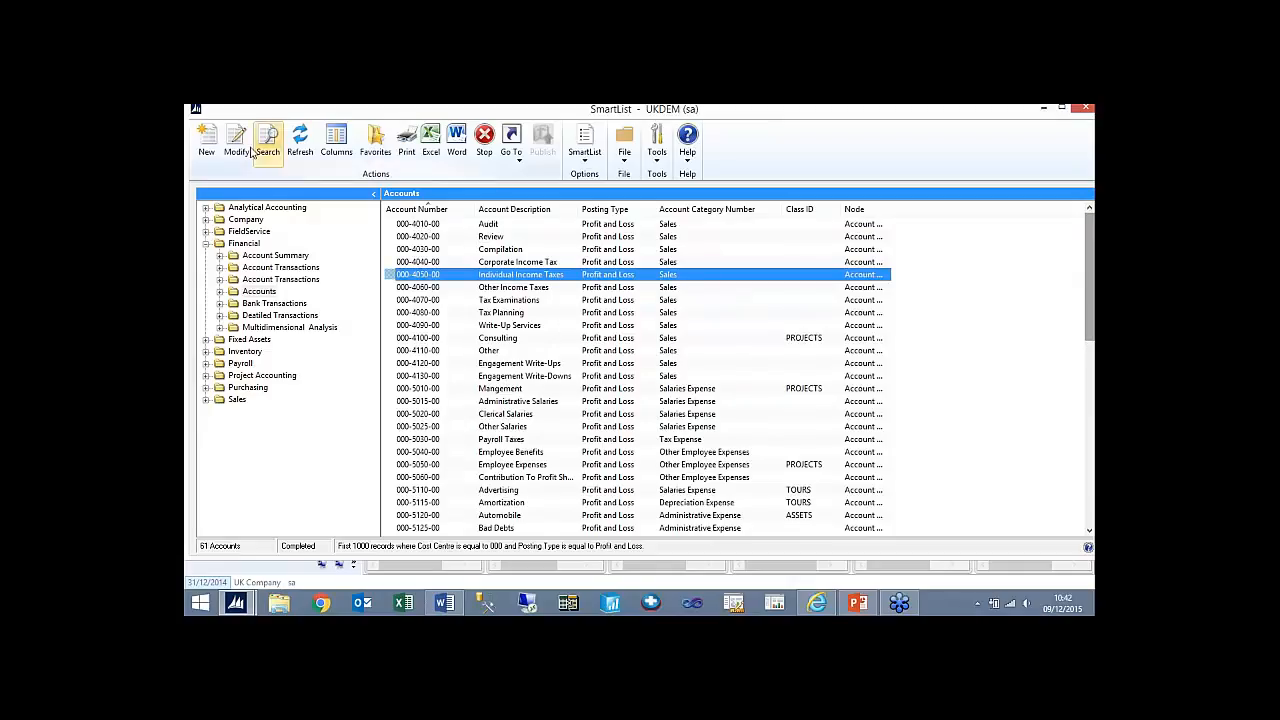
left_click(268, 146)
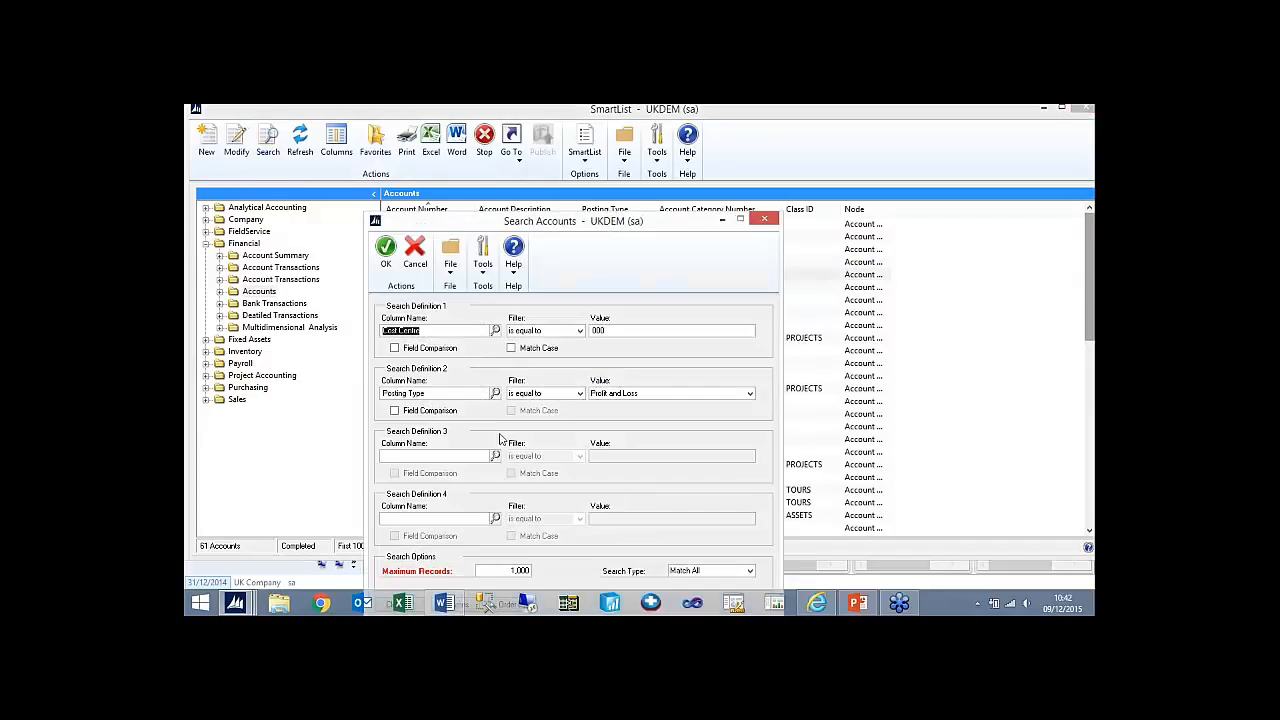
left_click(496, 456)
left_click(545, 351)
key("n")
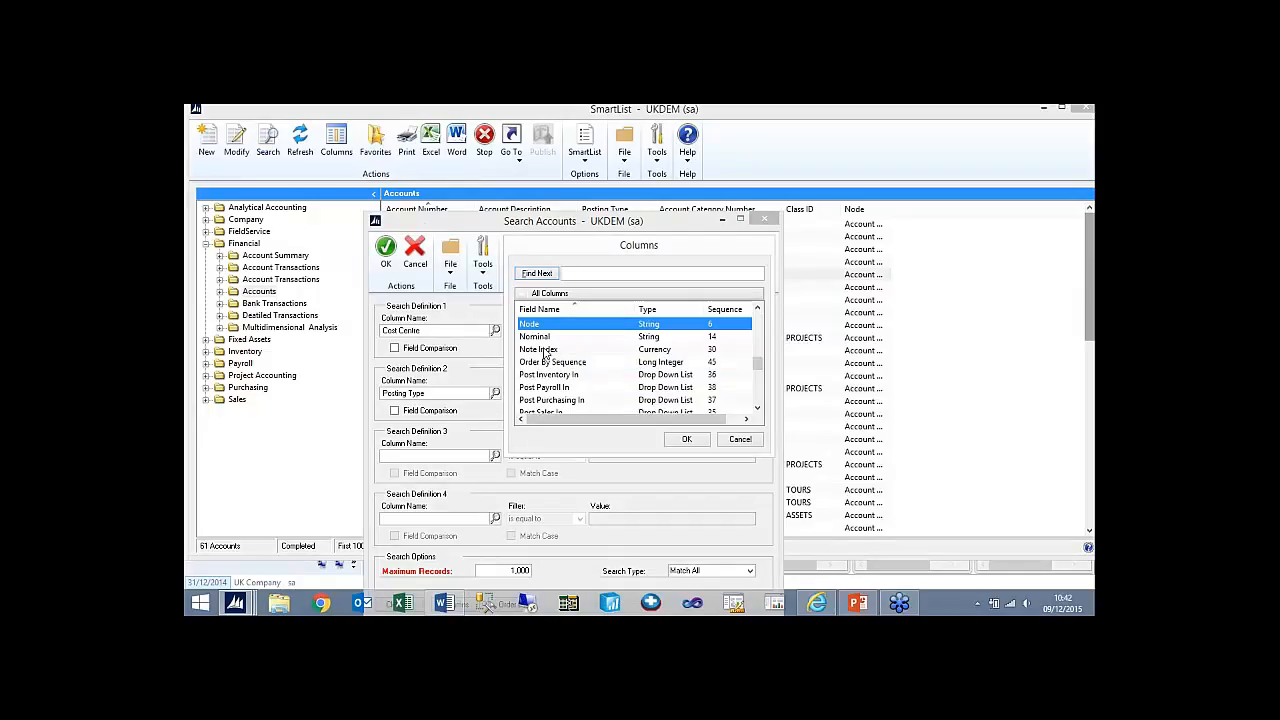
double_click(540, 338)
left_click(579, 456)
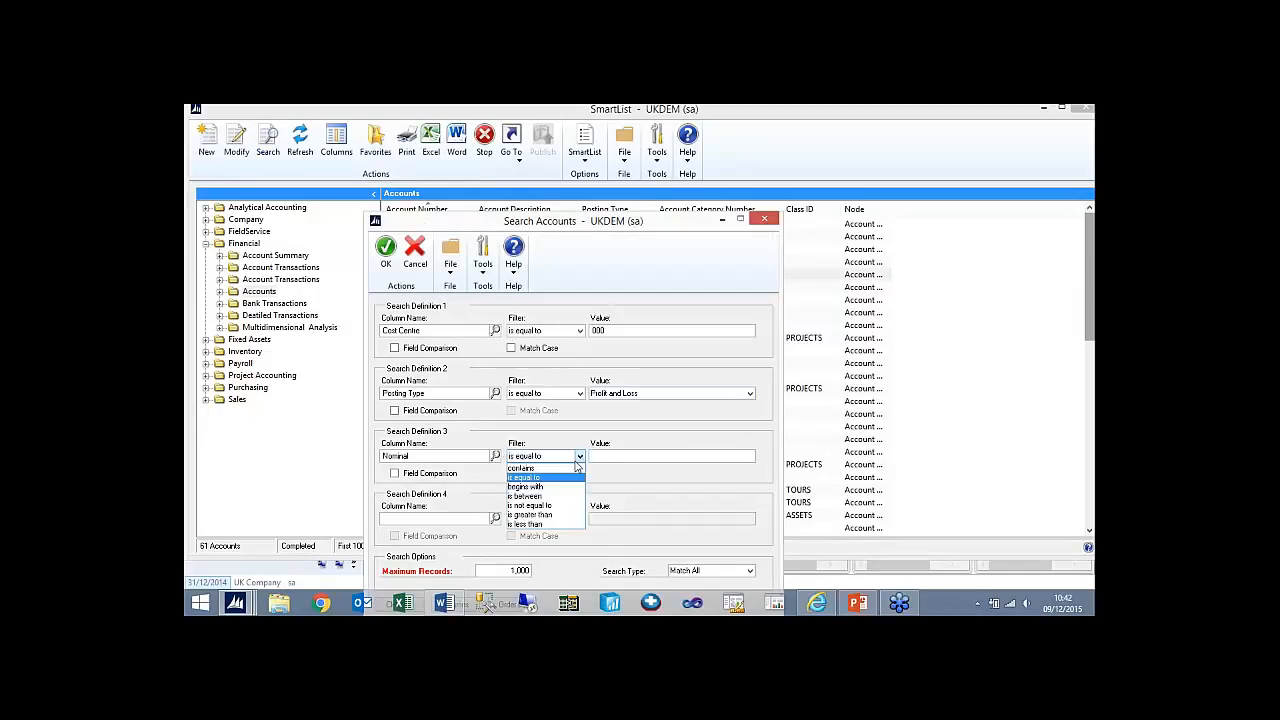
left_click(545, 524)
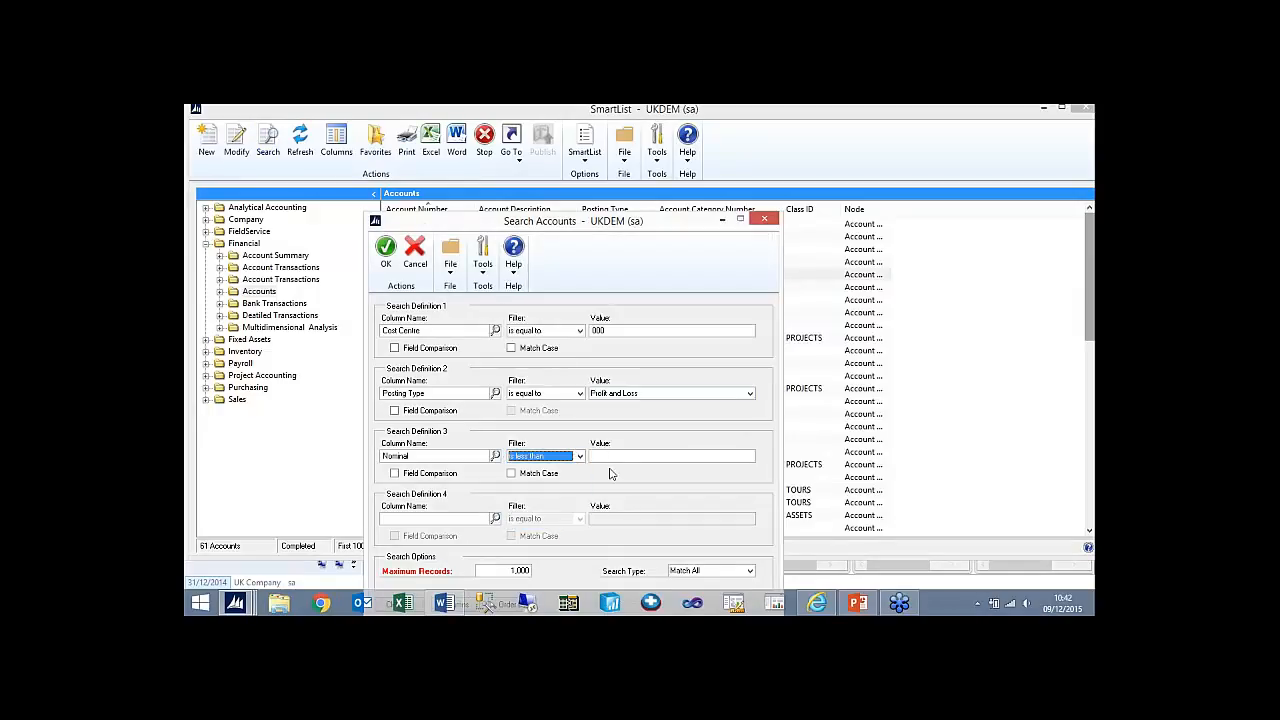
left_click(612, 457)
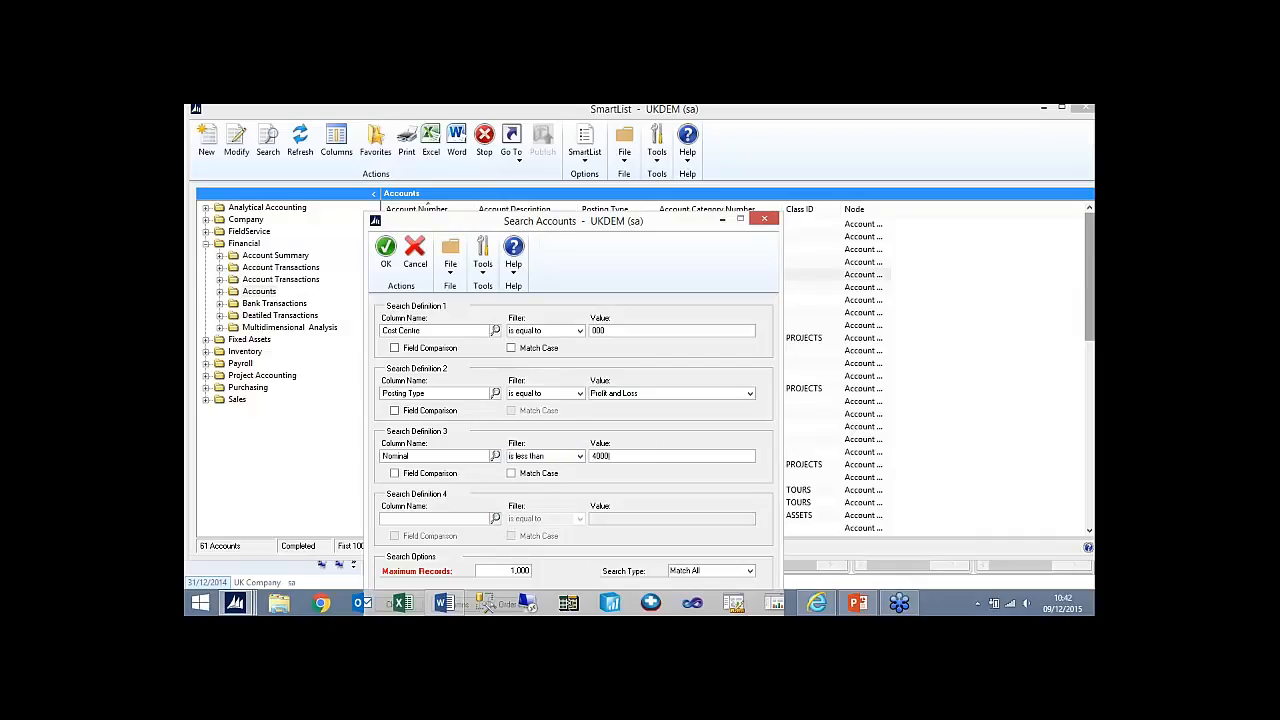
left_click(386, 252)
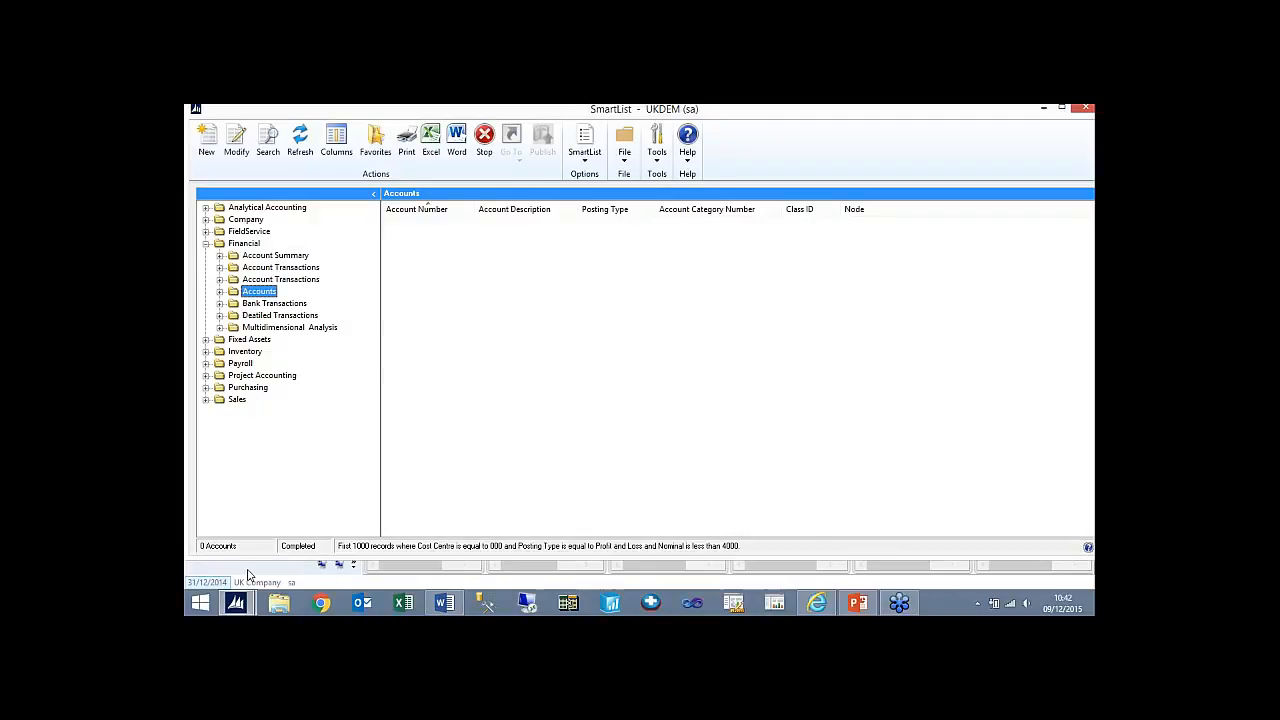
- Save the search as favourite Incorrect Balance Sheet, visible to System, with a reminder when the number of records is greater than 0
left_click(374, 160)
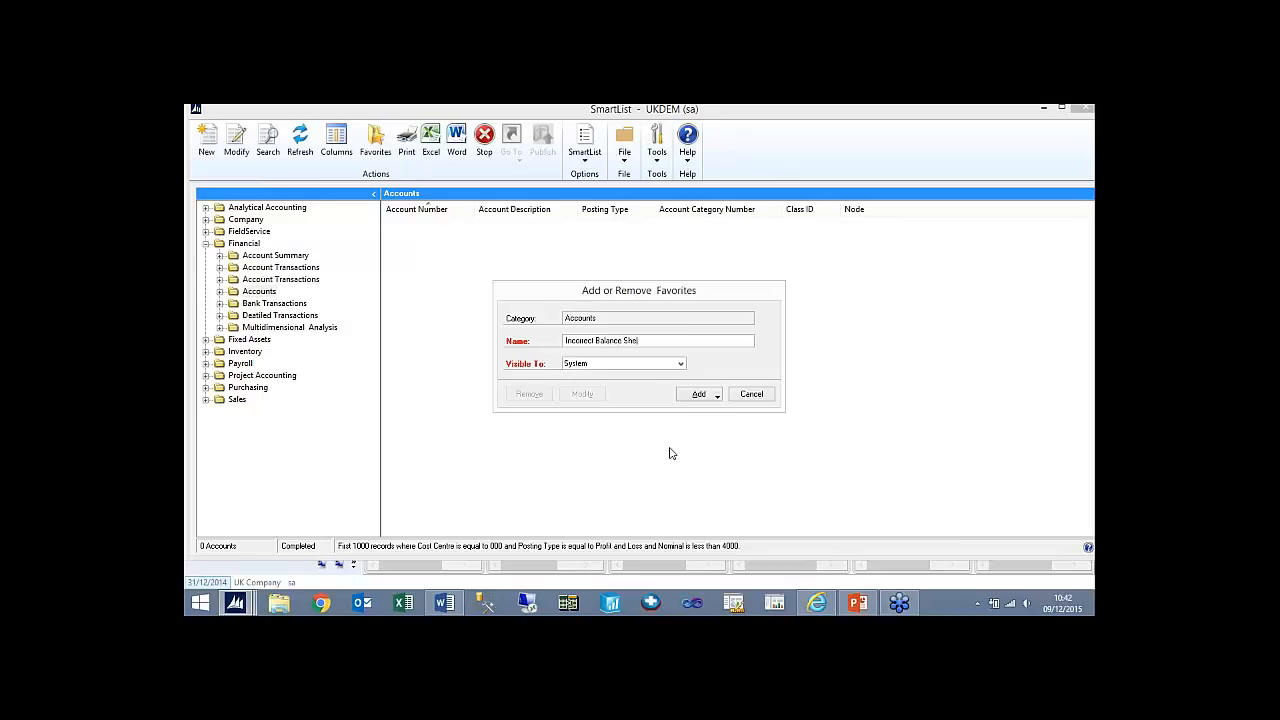
left_click(703, 396)
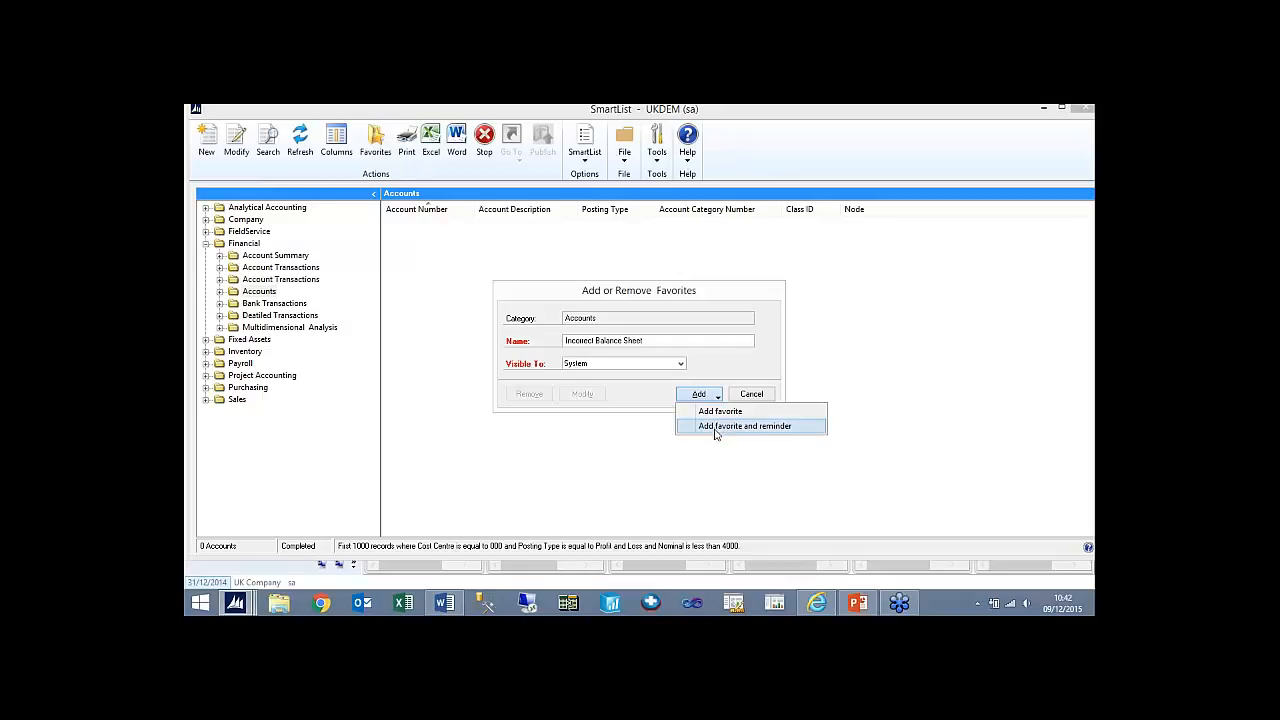
left_click(715, 430)
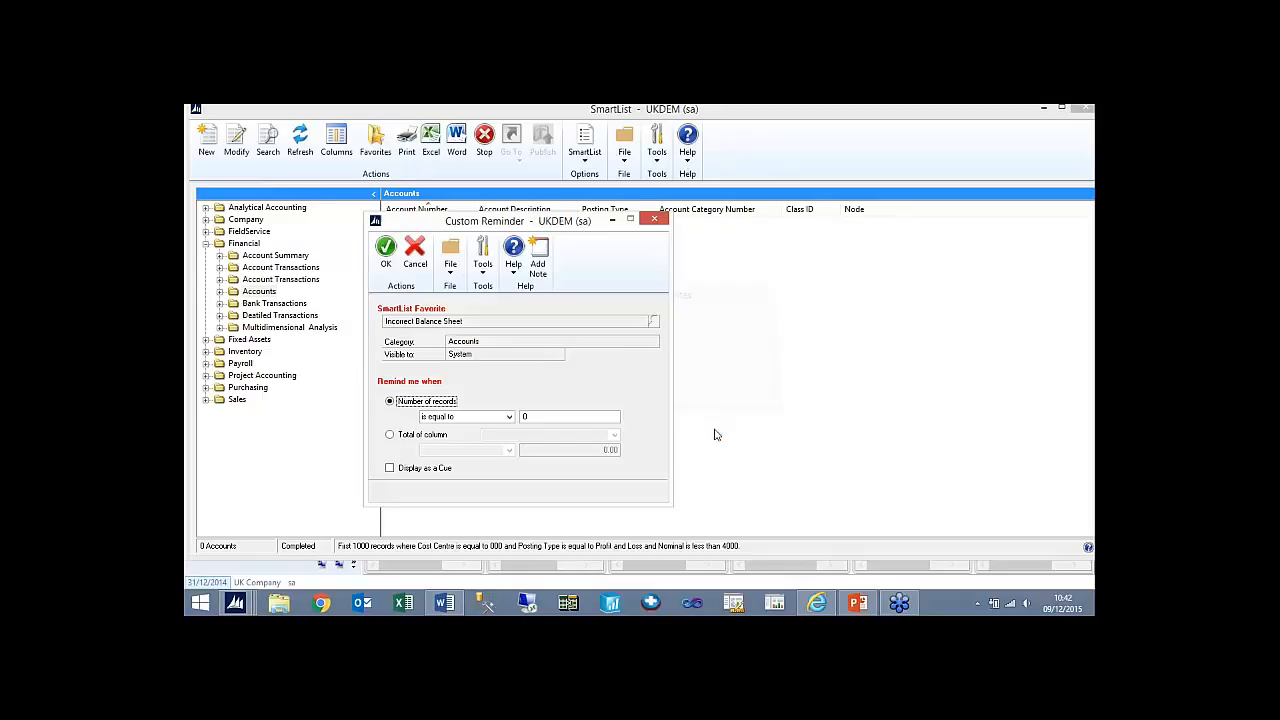
left_click(507, 418)
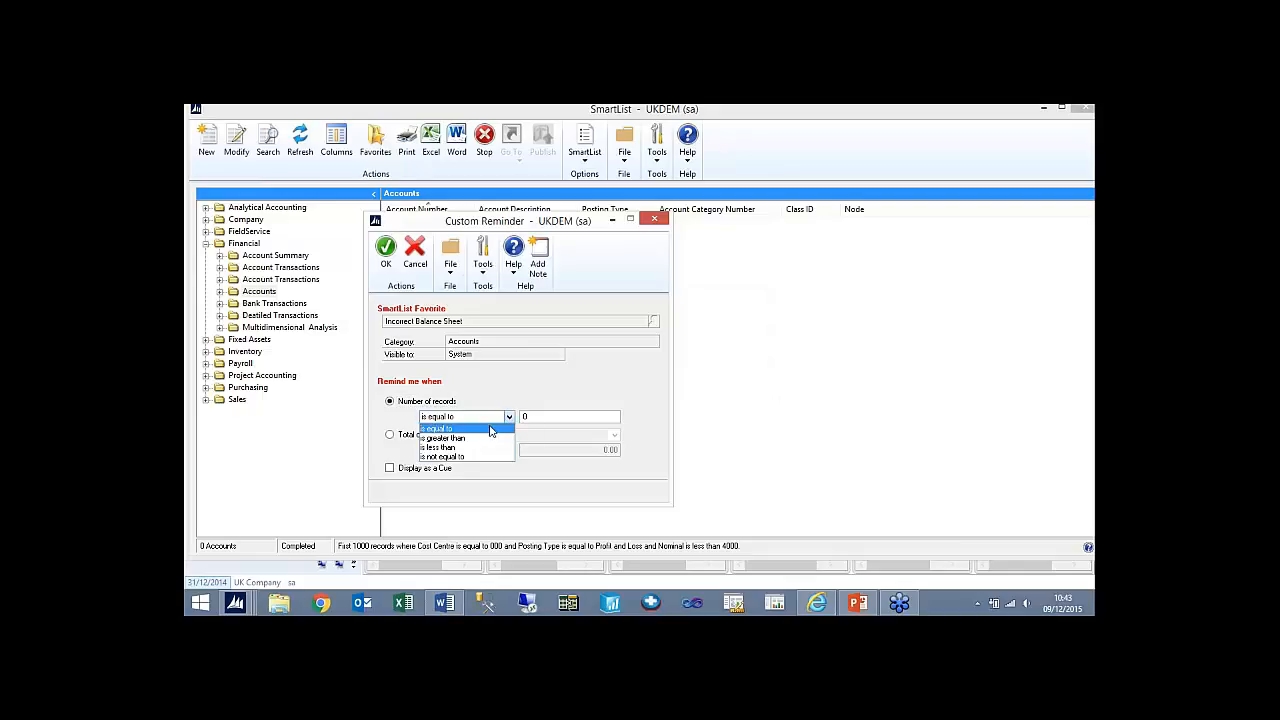
left_click(462, 443)
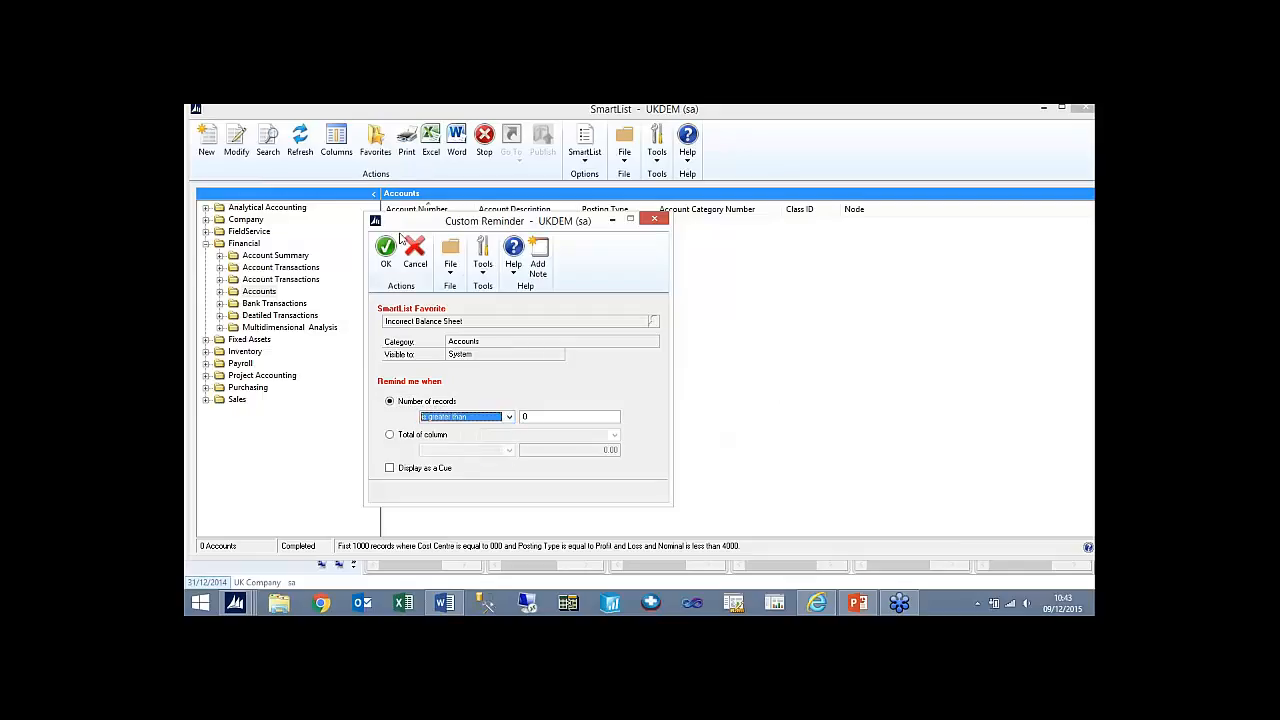
left_click(385, 250)
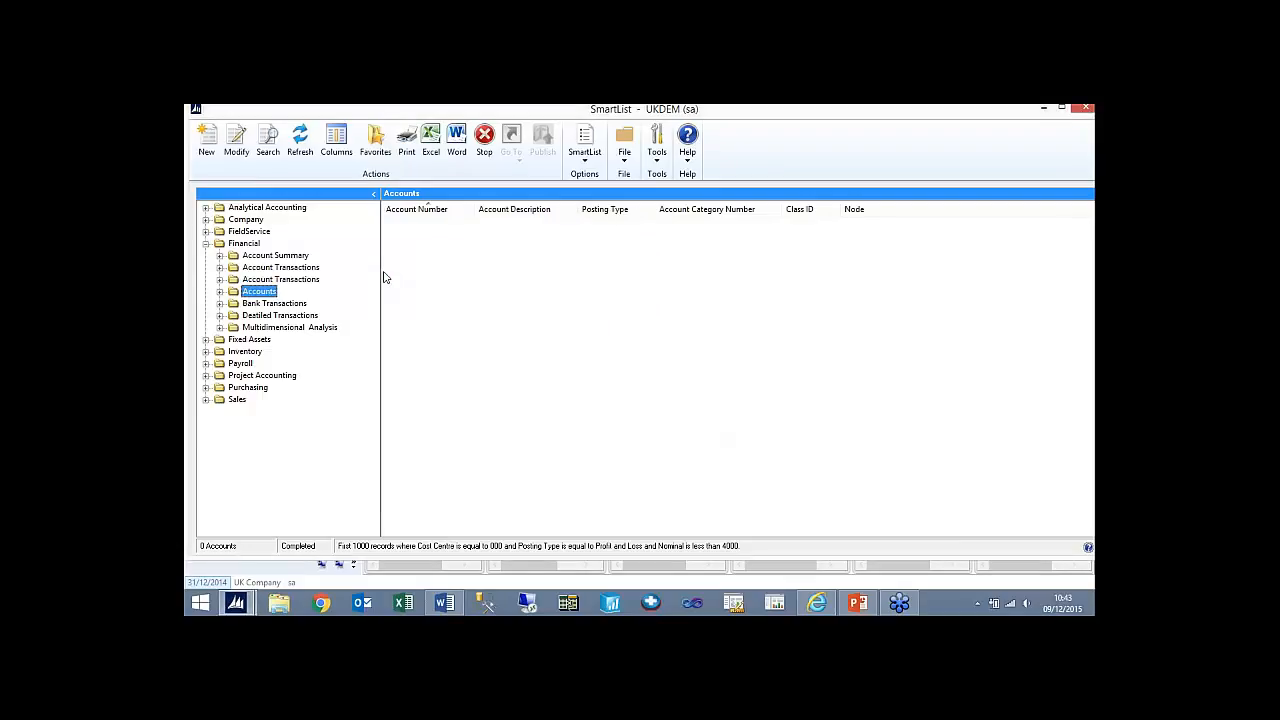
- Change the search to Cost Centre is greater than 000 and Posting Type is equal to Balance Sheet, and run it
left_click(268, 145)
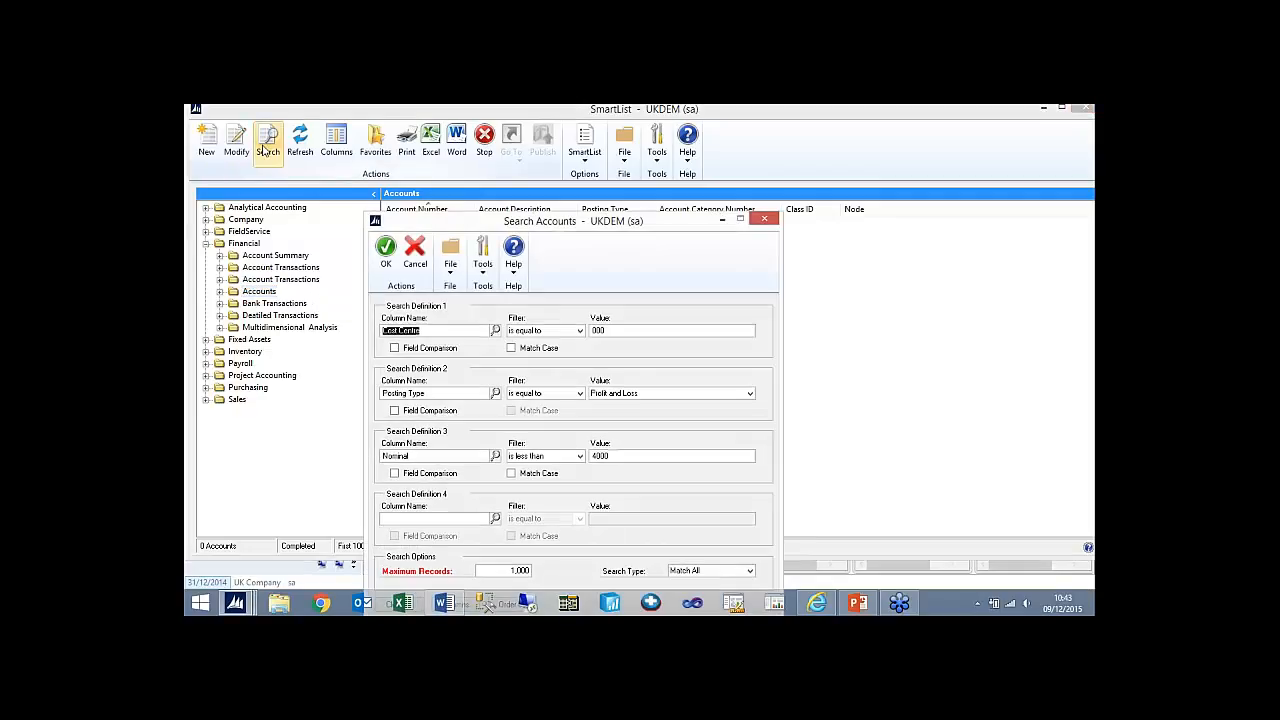
left_click(579, 331)
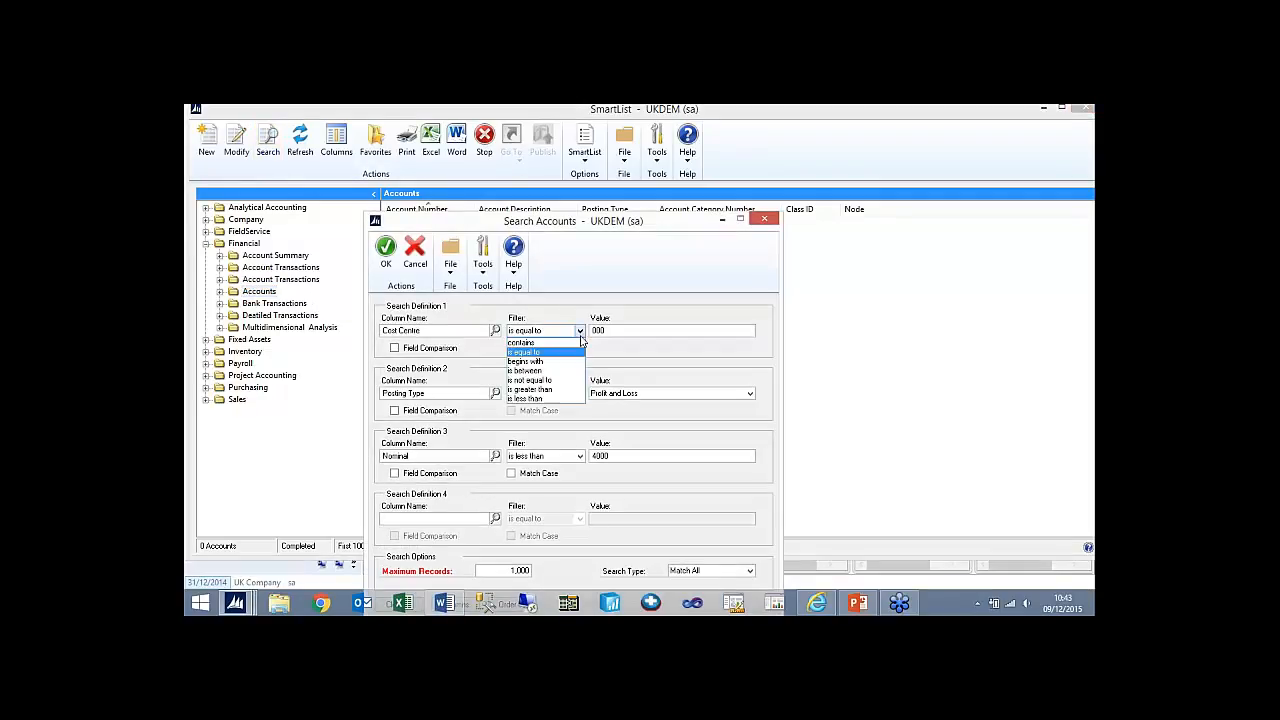
left_click(545, 394)
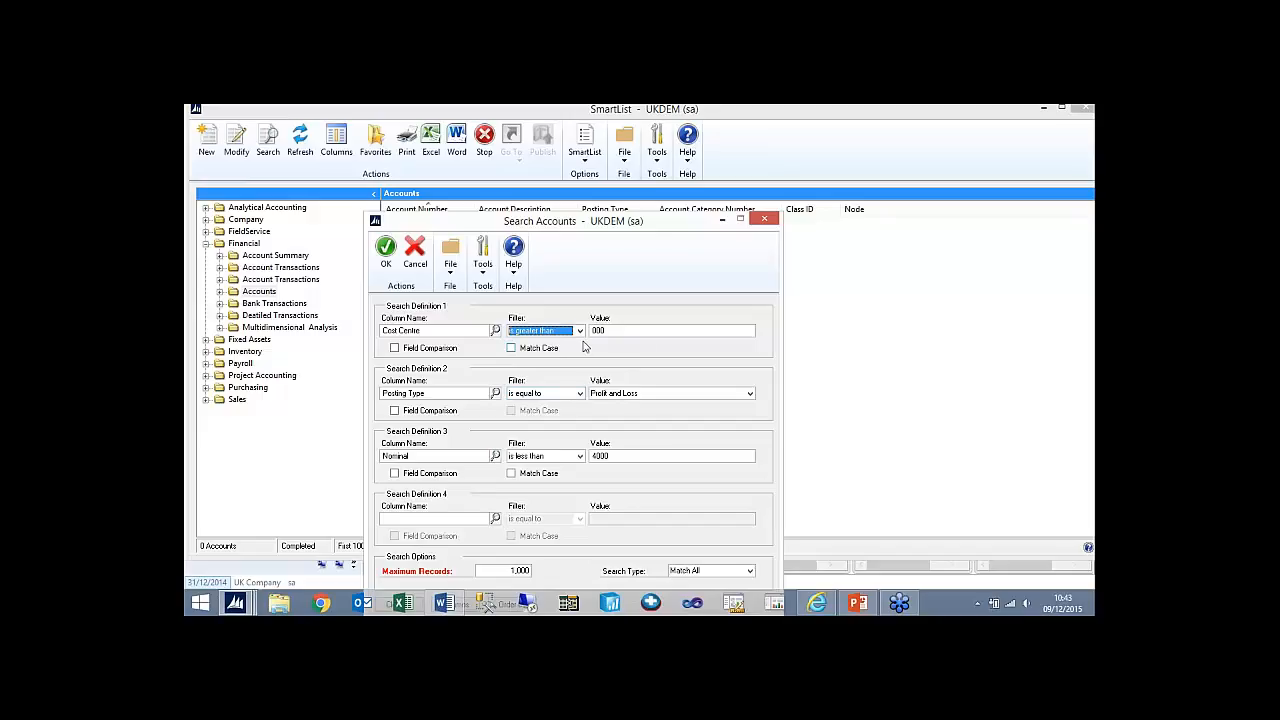
left_click(631, 394)
left_click(631, 406)
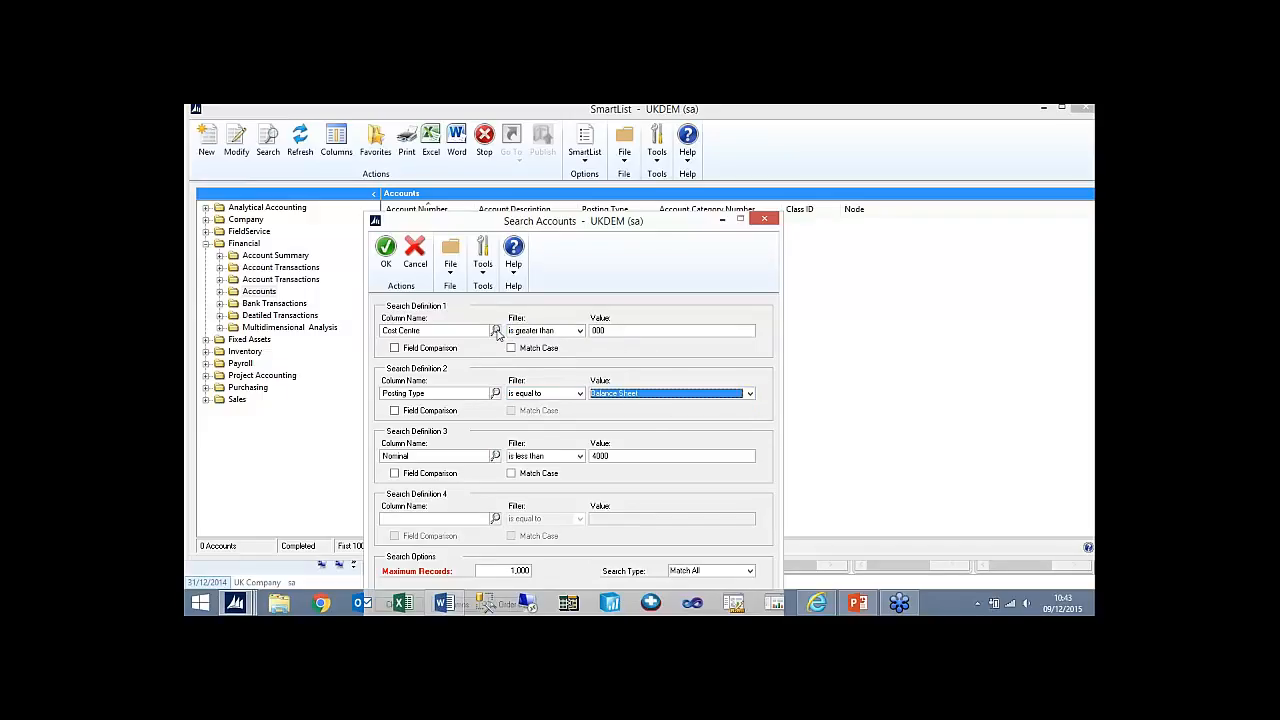
left_click(386, 252)
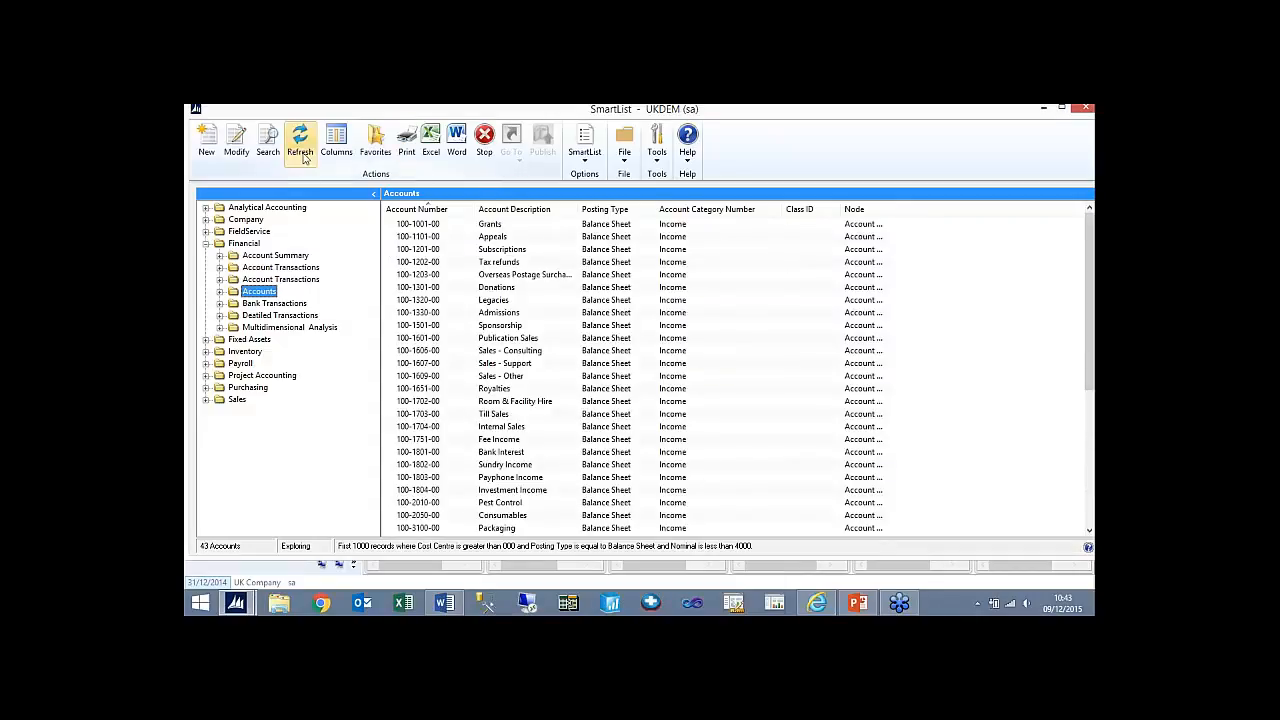
- Remove the Nominal definition from the search, rerun it and look through the listed balance sheet accounts
left_click(268, 140)
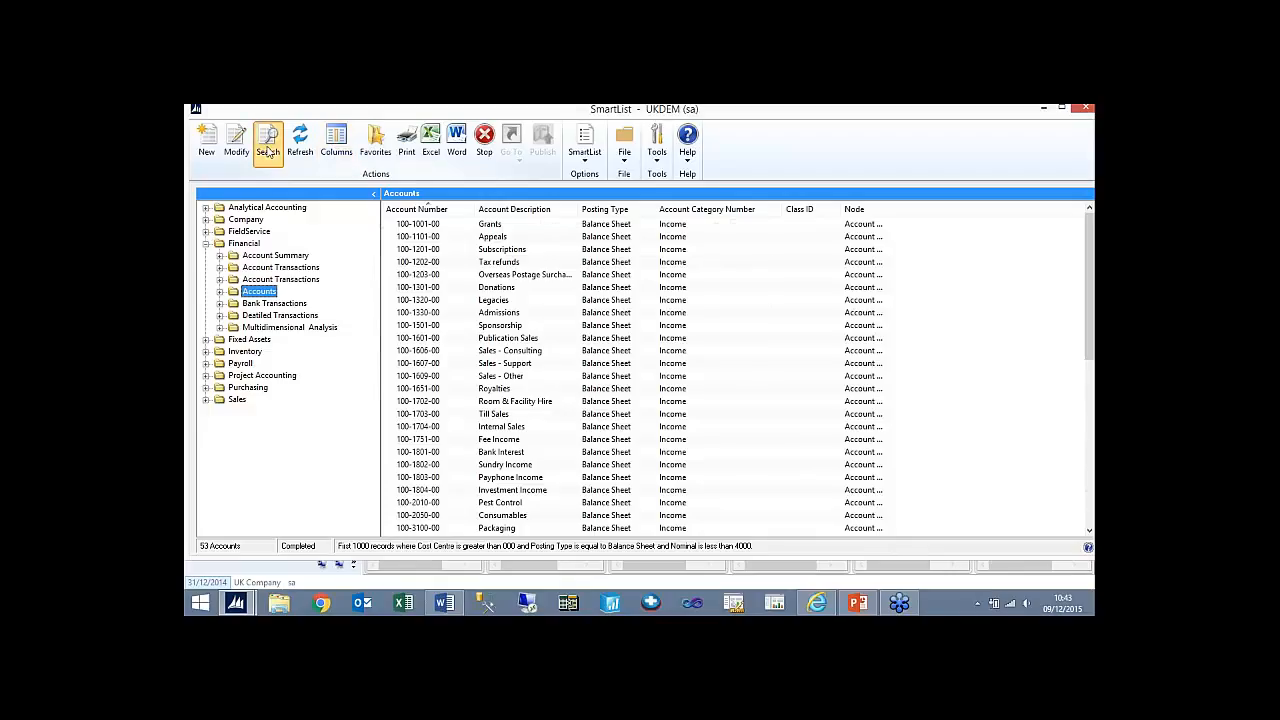
left_click(437, 396)
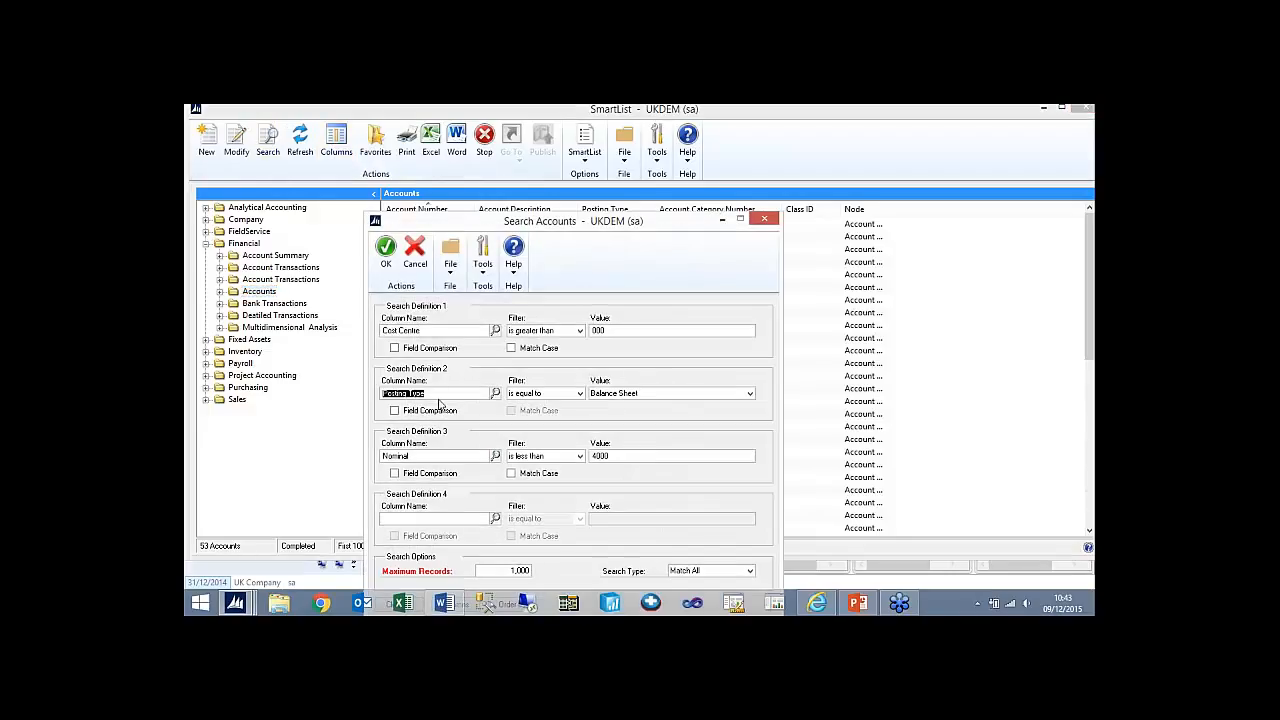
left_click(419, 456)
key("Delete")
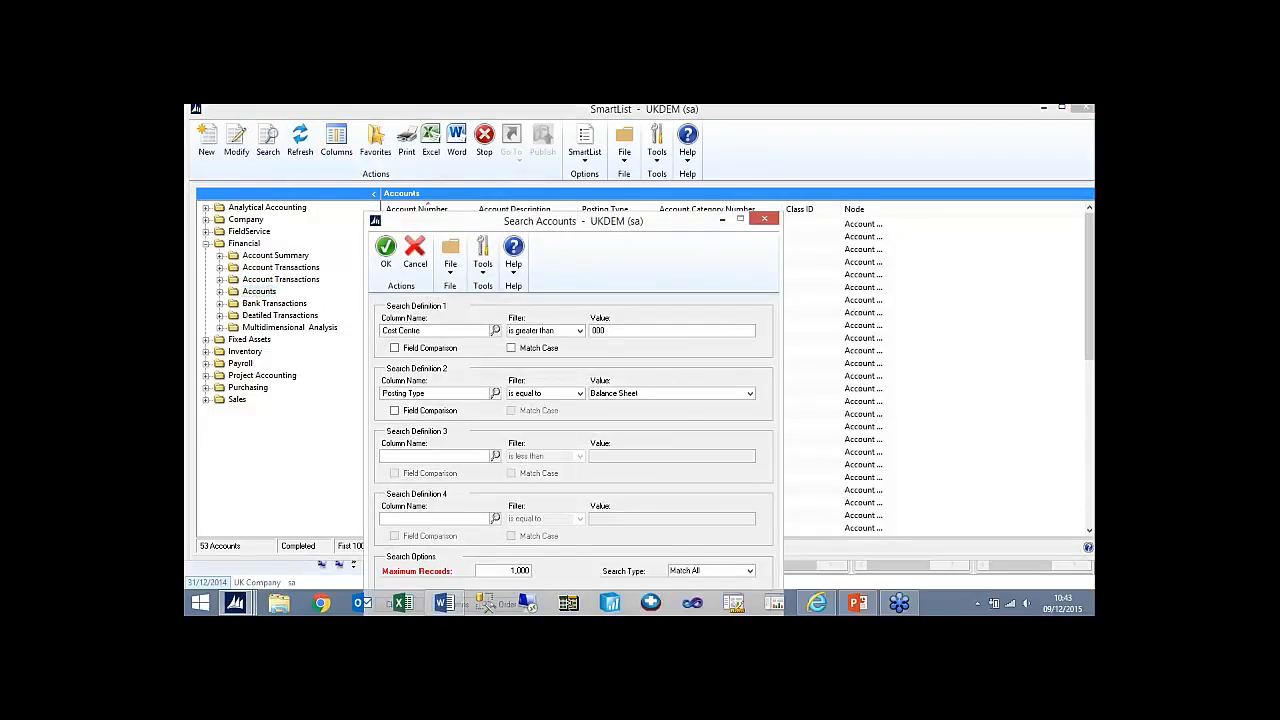
left_click(386, 250)
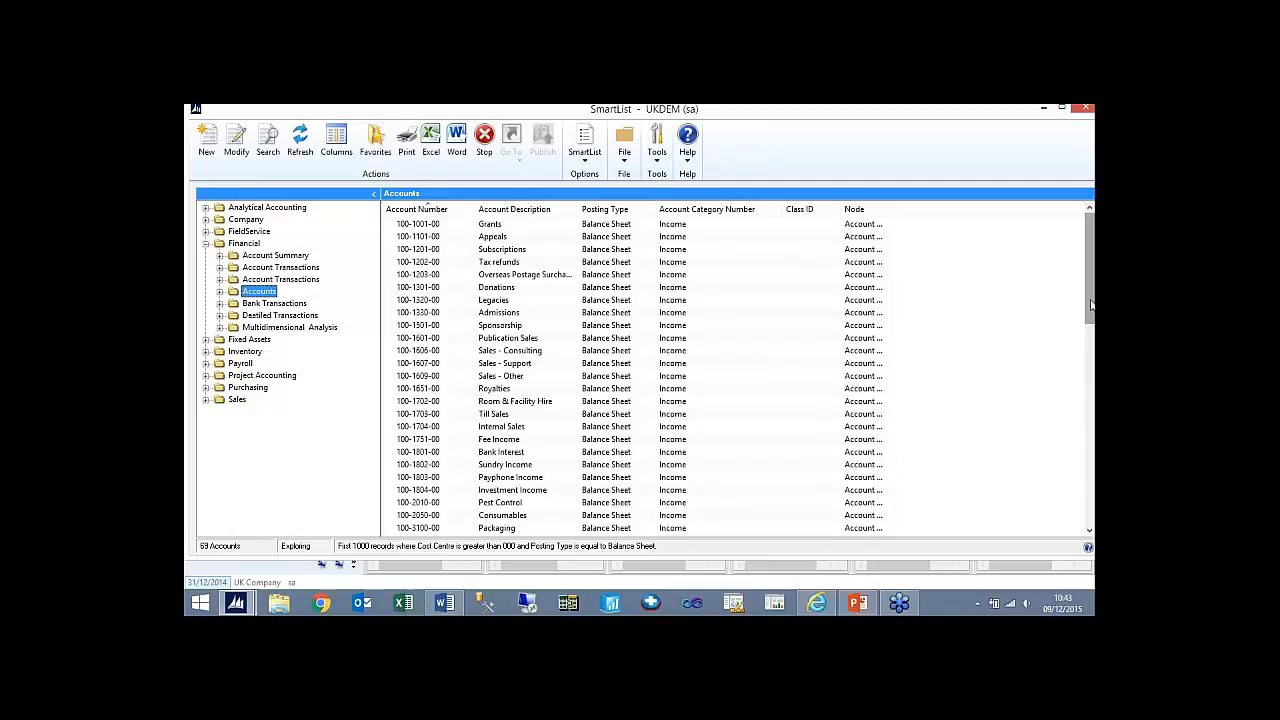
left_click_drag(1091, 304, 1091, 520)
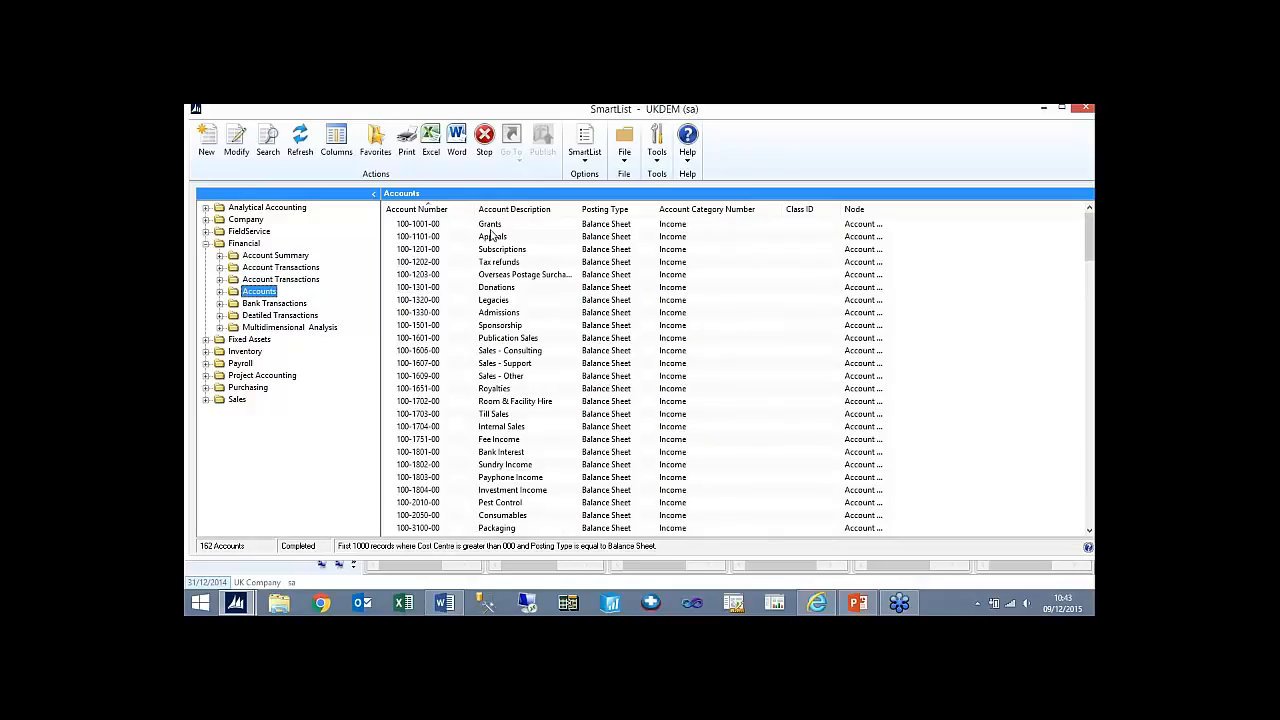
- Set the posting type of the Grants account in cost centre 100 to Profit and Loss and save it
double_click(489, 227)
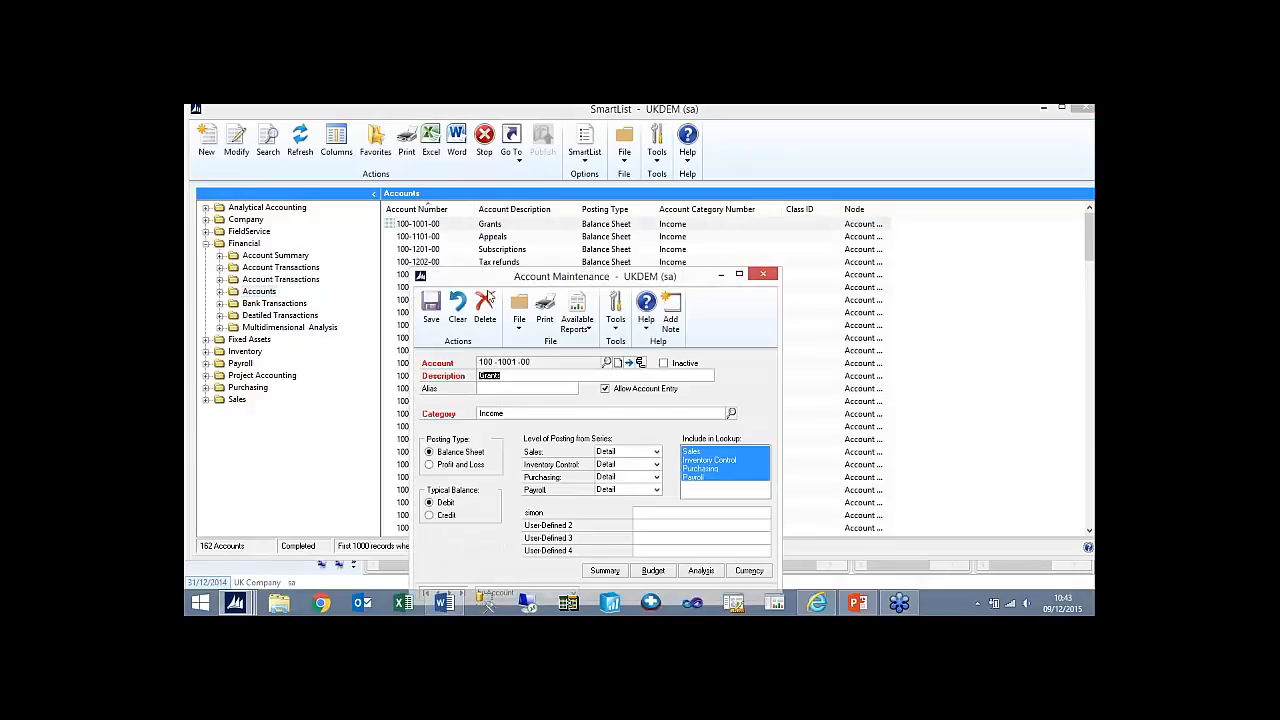
left_click(466, 465)
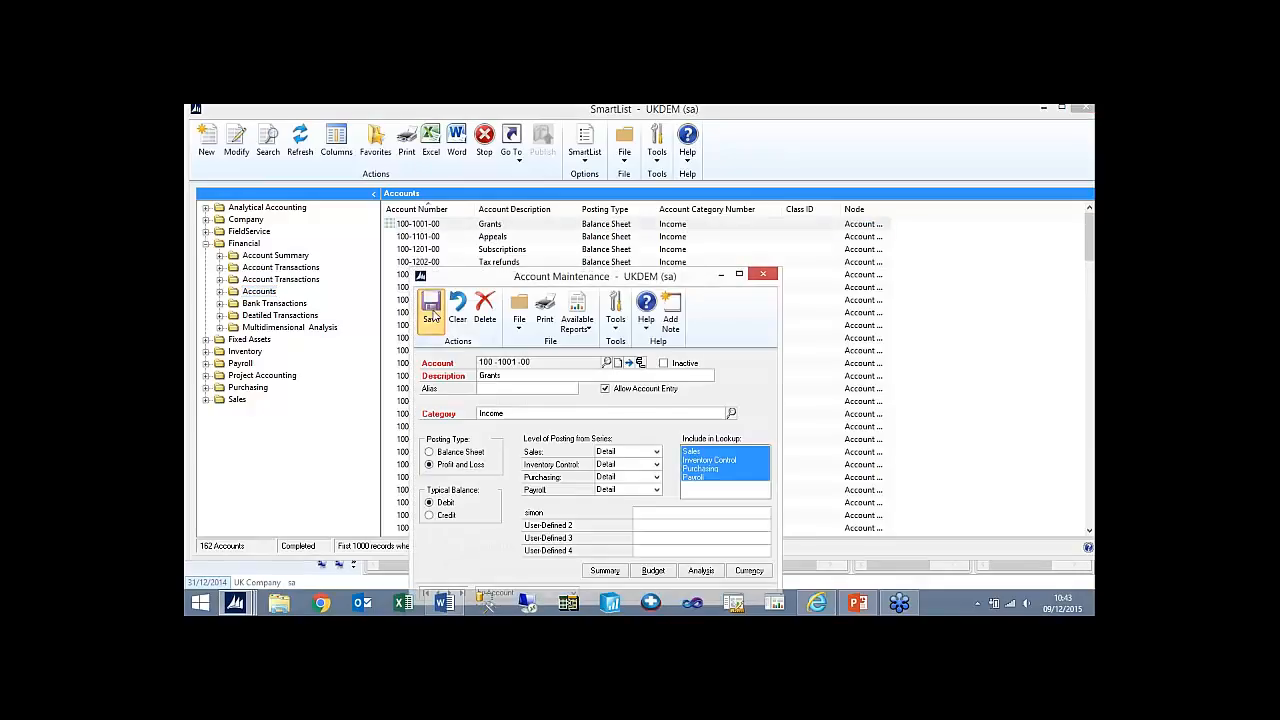
left_click(764, 274)
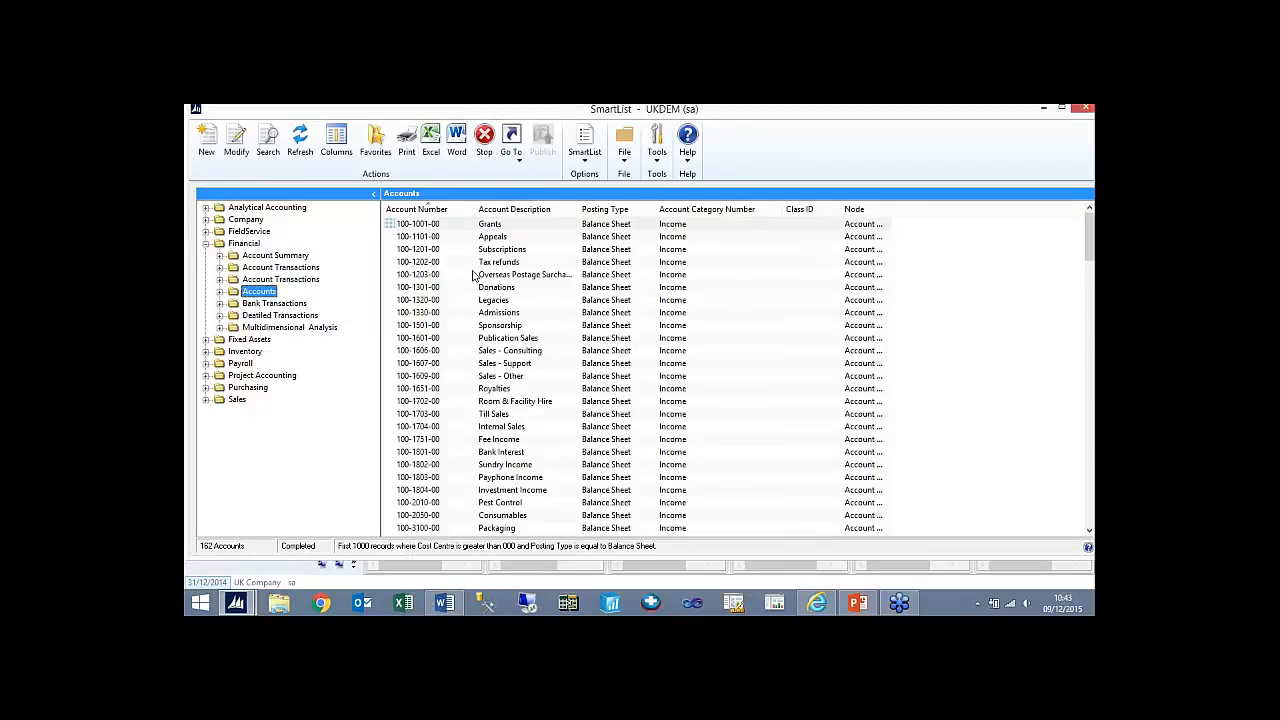
- Set the posting type of the Appeals account in cost centre 100 to Profit and Loss and save it
double_click(430, 237)
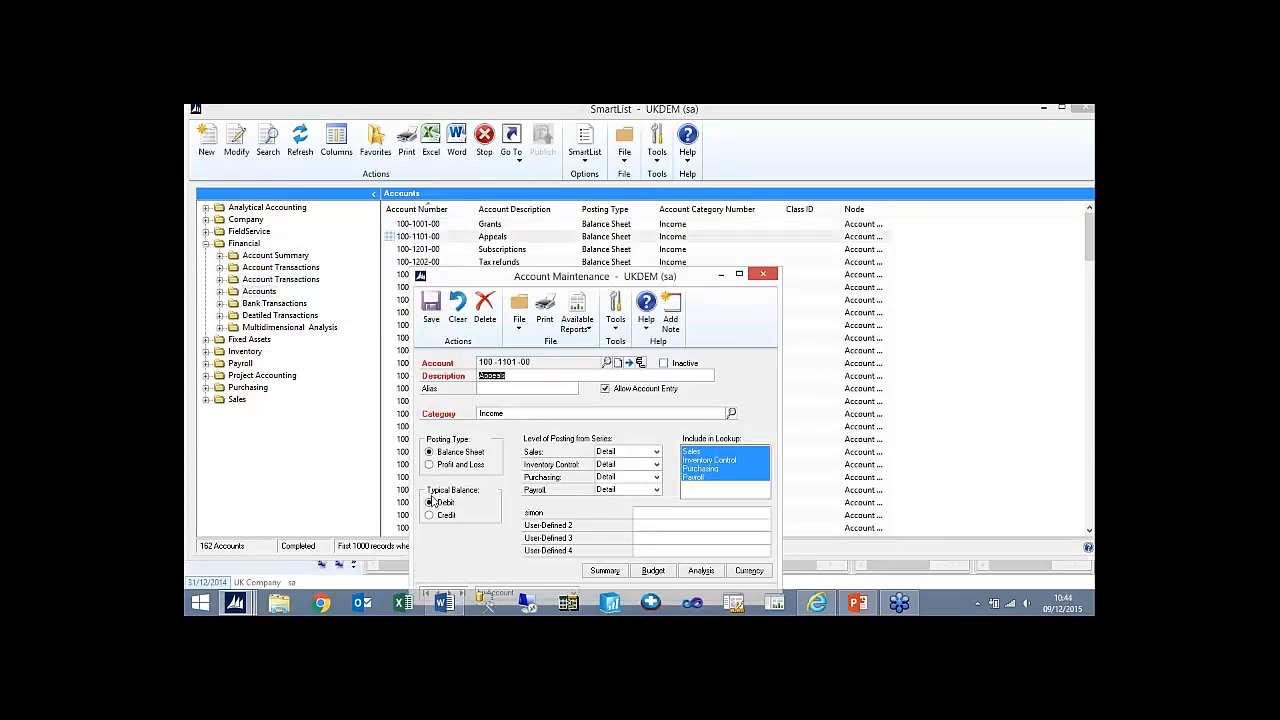
left_click(430, 464)
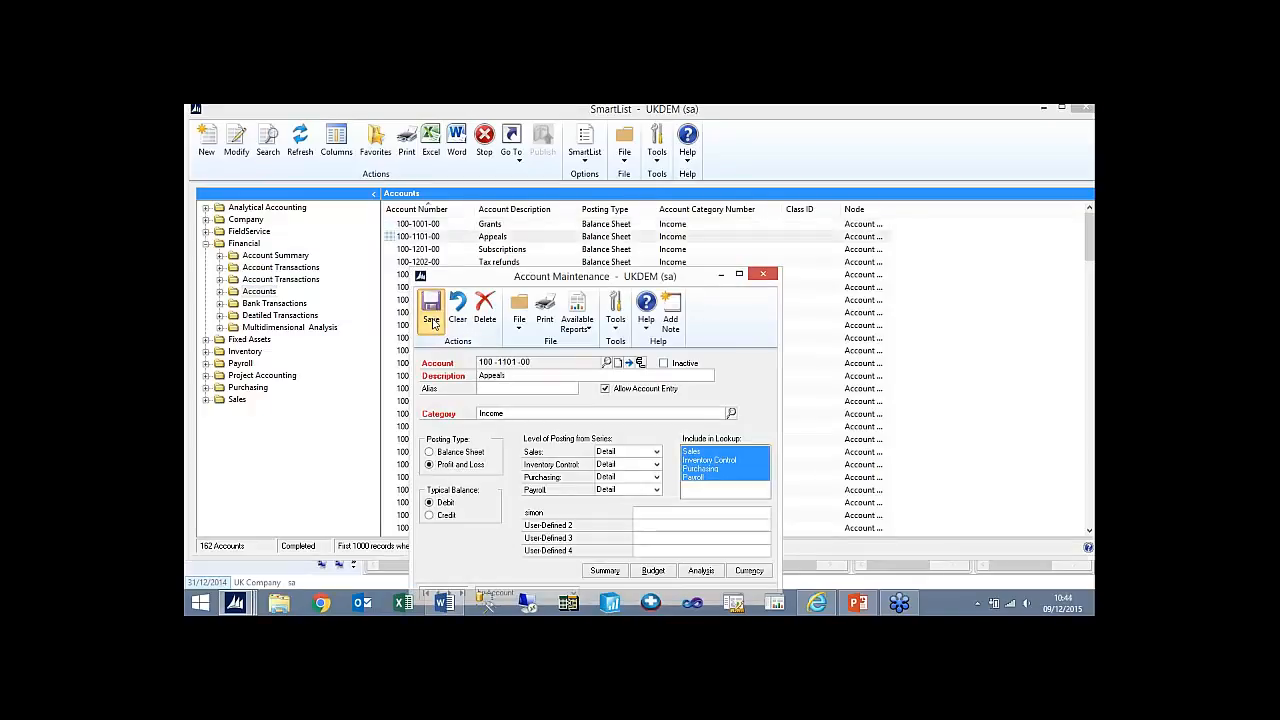
left_click(431, 320)
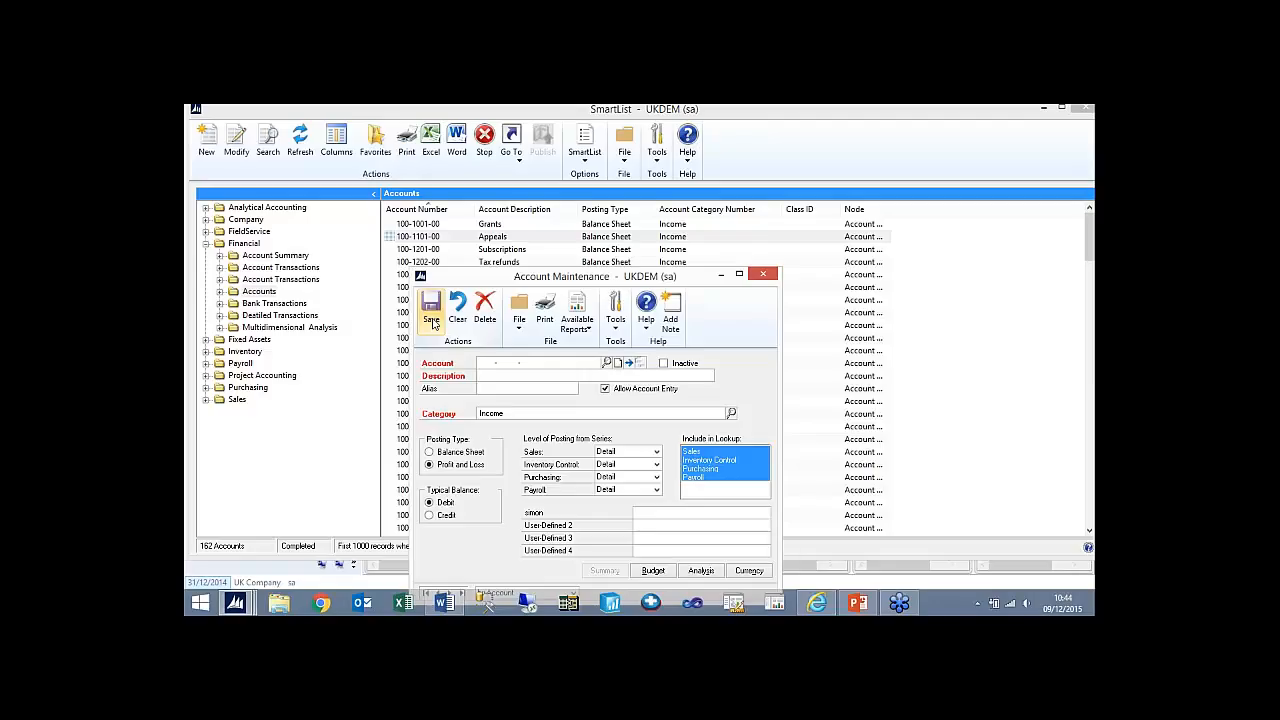
left_click(776, 277)
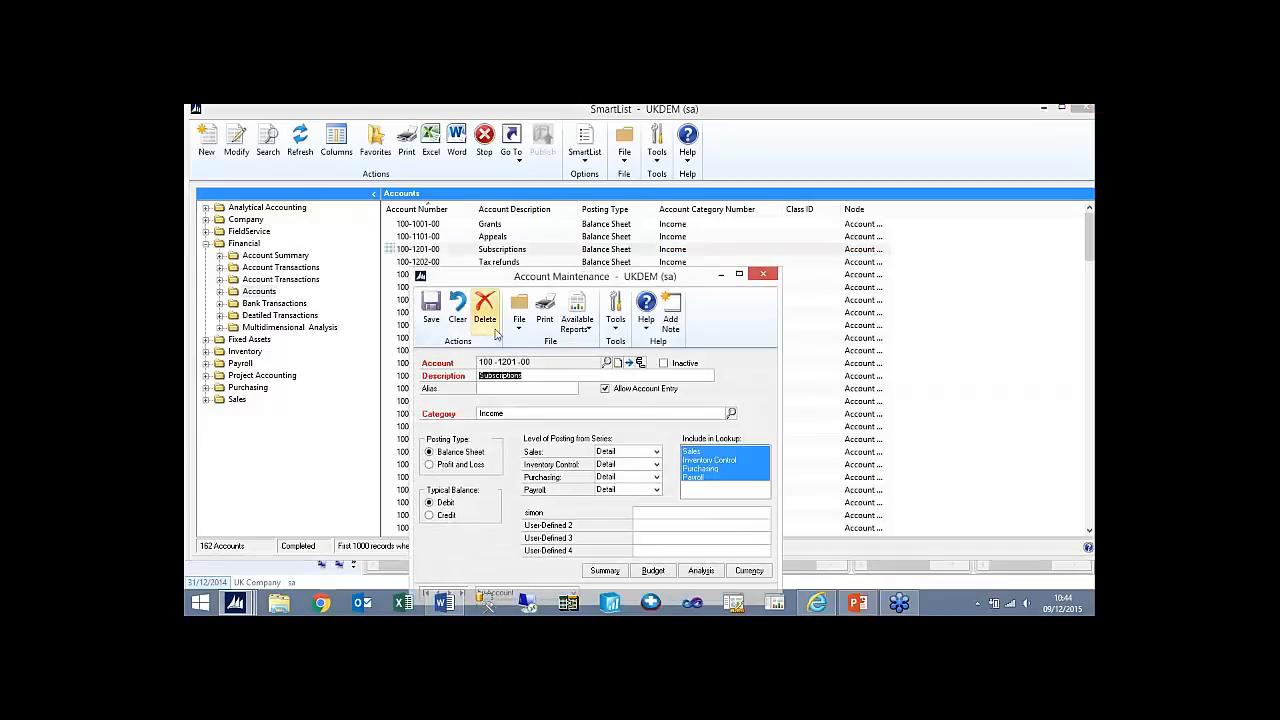
- Set the Subscriptions account's posting type to Profit and Loss, save it and close SmartList
left_click(462, 465)
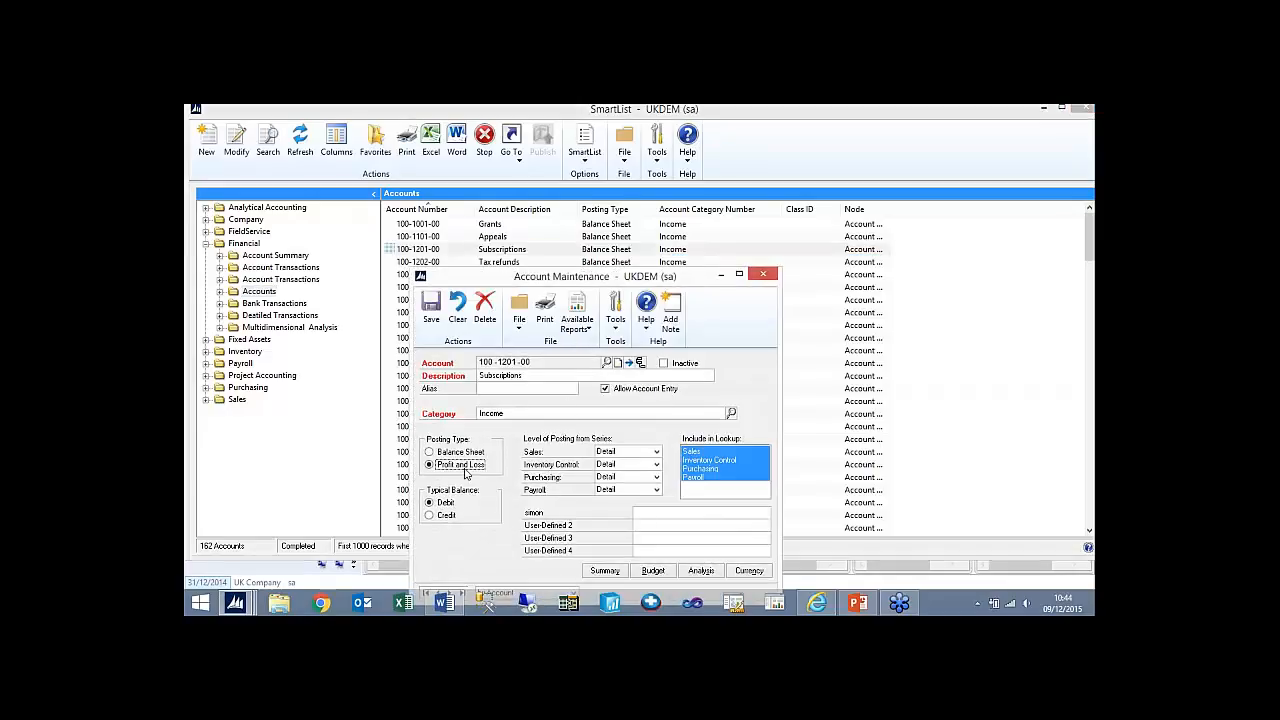
left_click(431, 310)
left_click(763, 274)
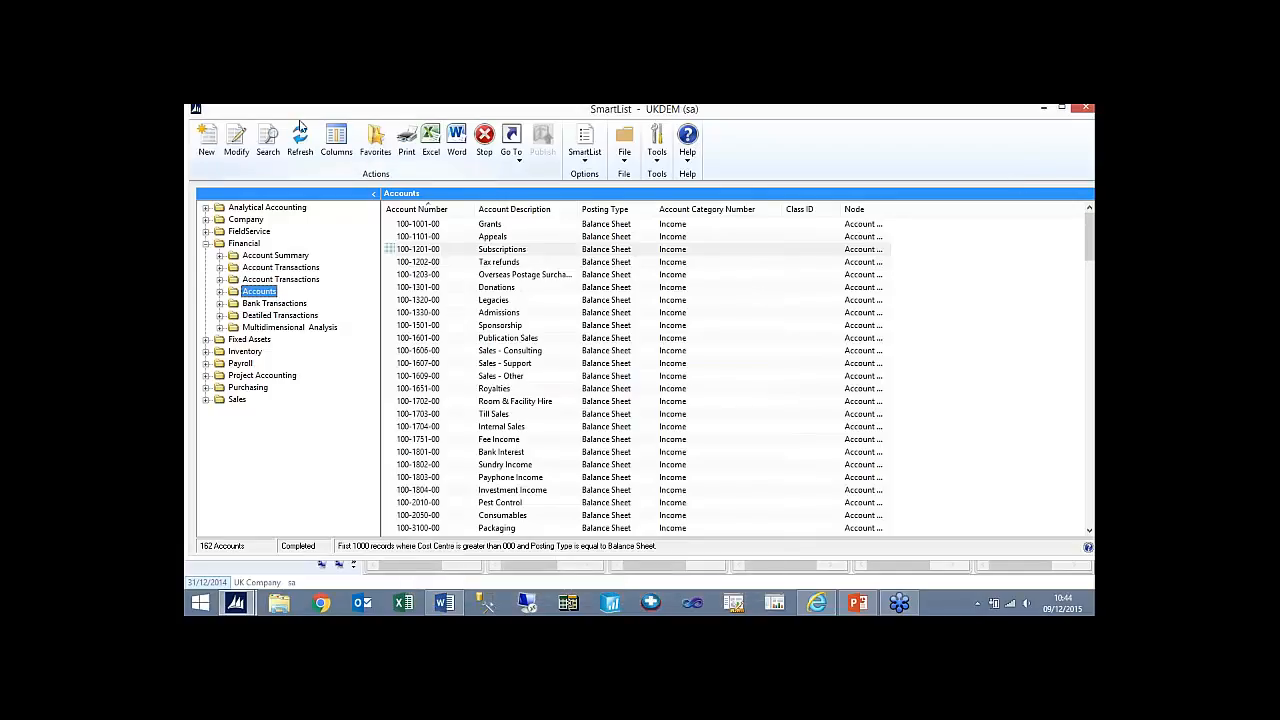
left_click_drag(899, 111, 765, 163)
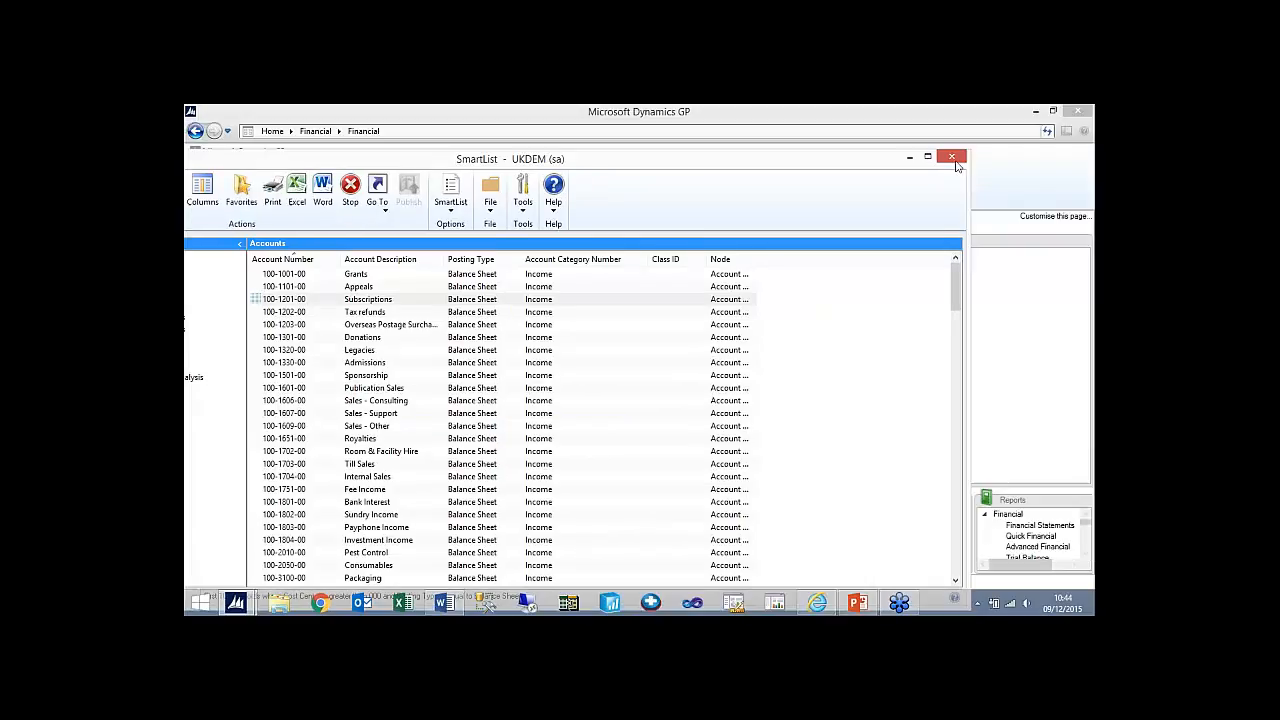
left_click(953, 158)
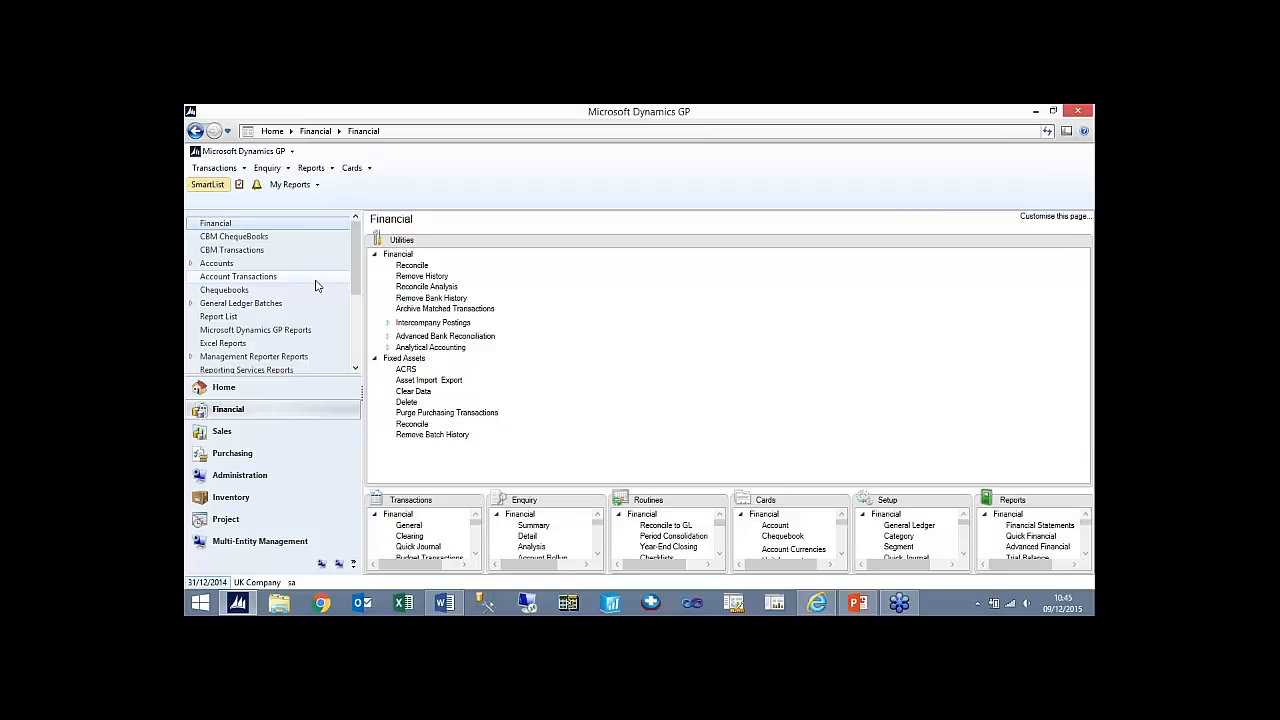
- Create a Summary trial balance report option named Year End that includes posting accounts
left_click(311, 168)
mouse_move(395, 214)
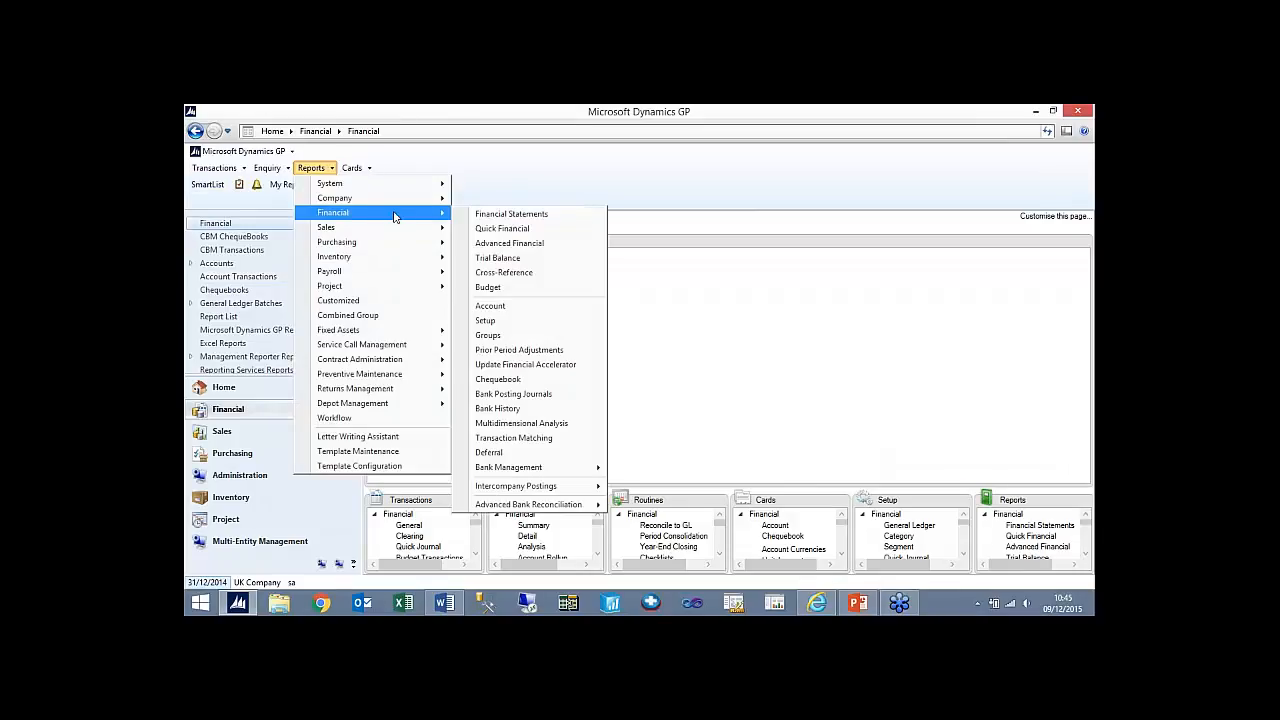
left_click(543, 260)
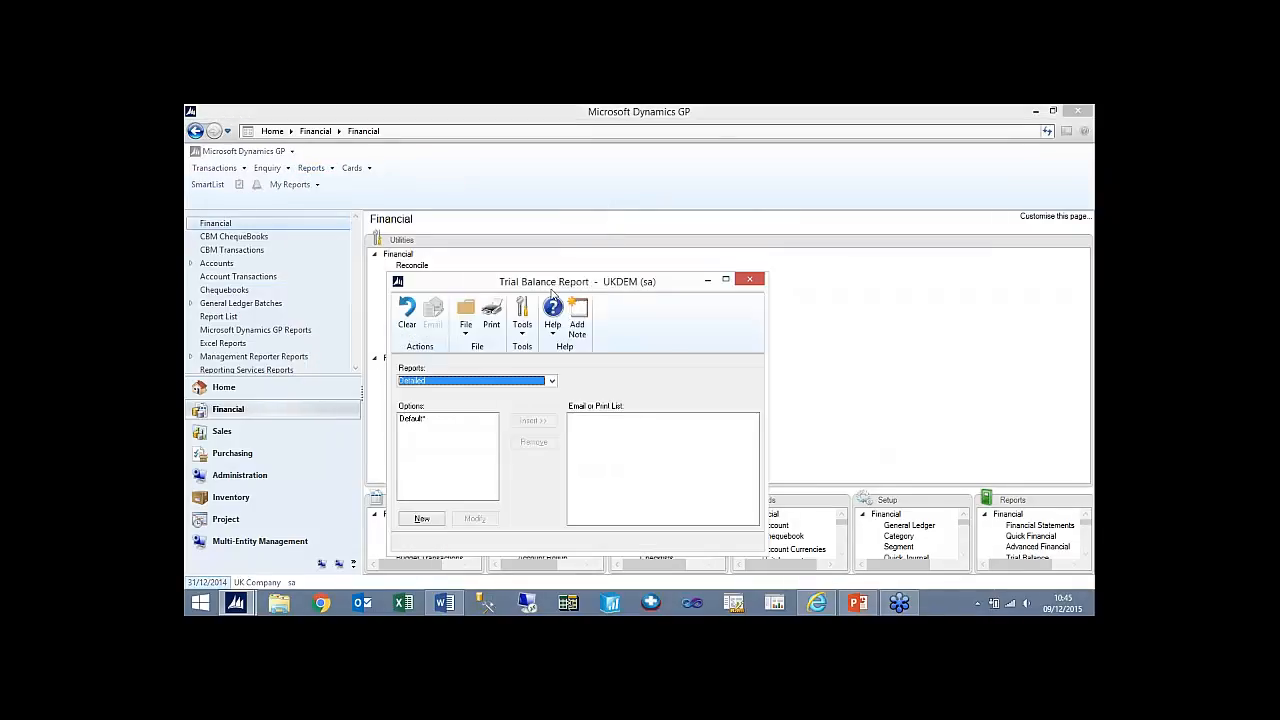
left_click(475, 382)
left_click(463, 403)
left_click(421, 519)
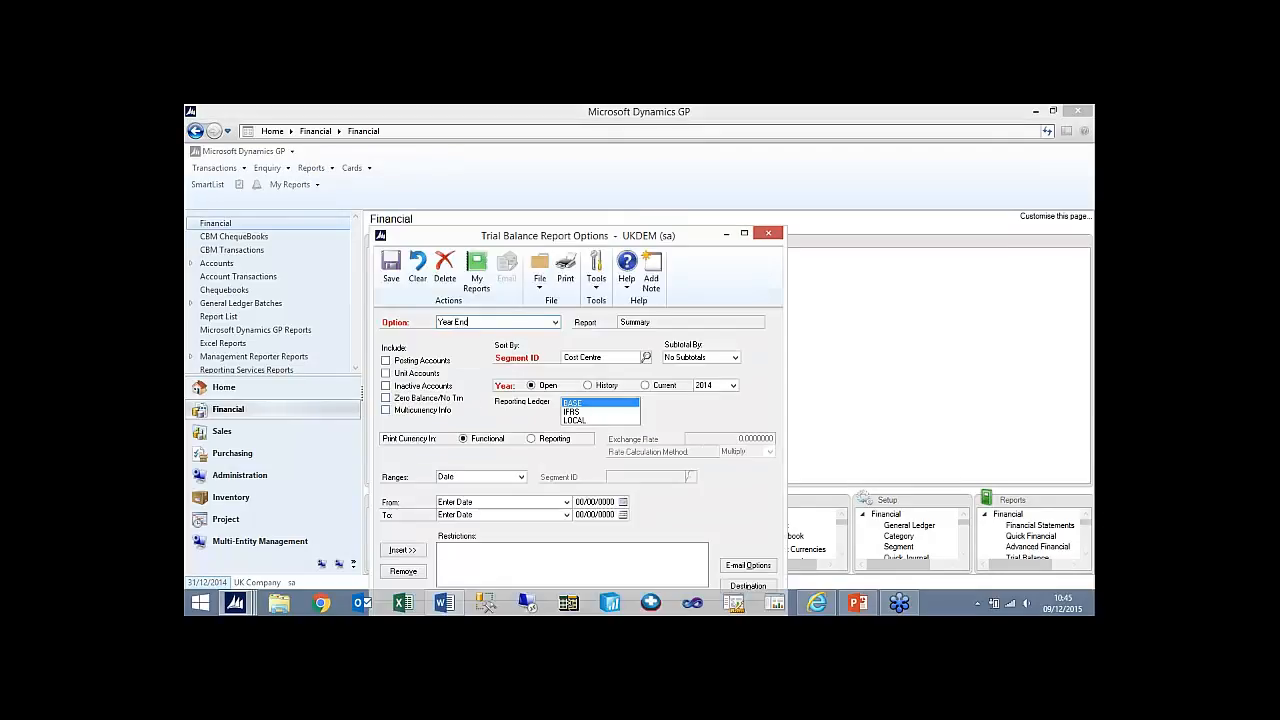
type("Year End")
key("Tab")
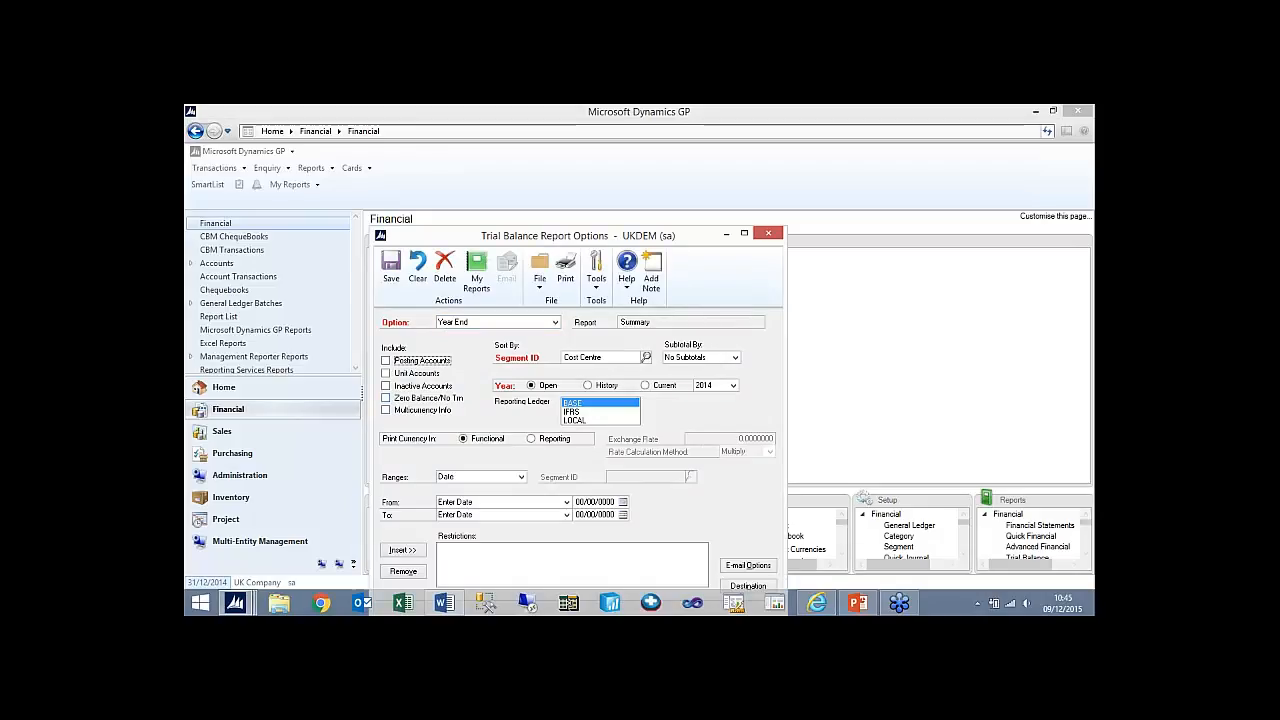
left_click(402, 362)
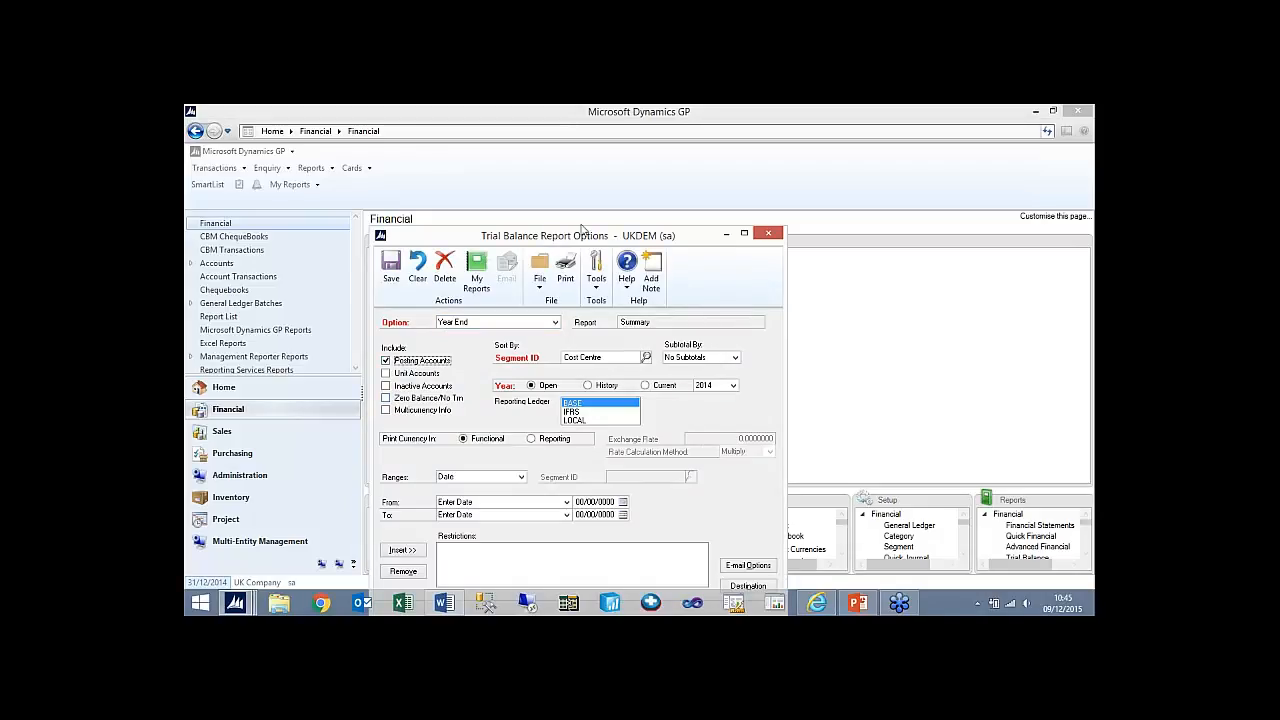
left_click_drag(583, 237, 589, 171)
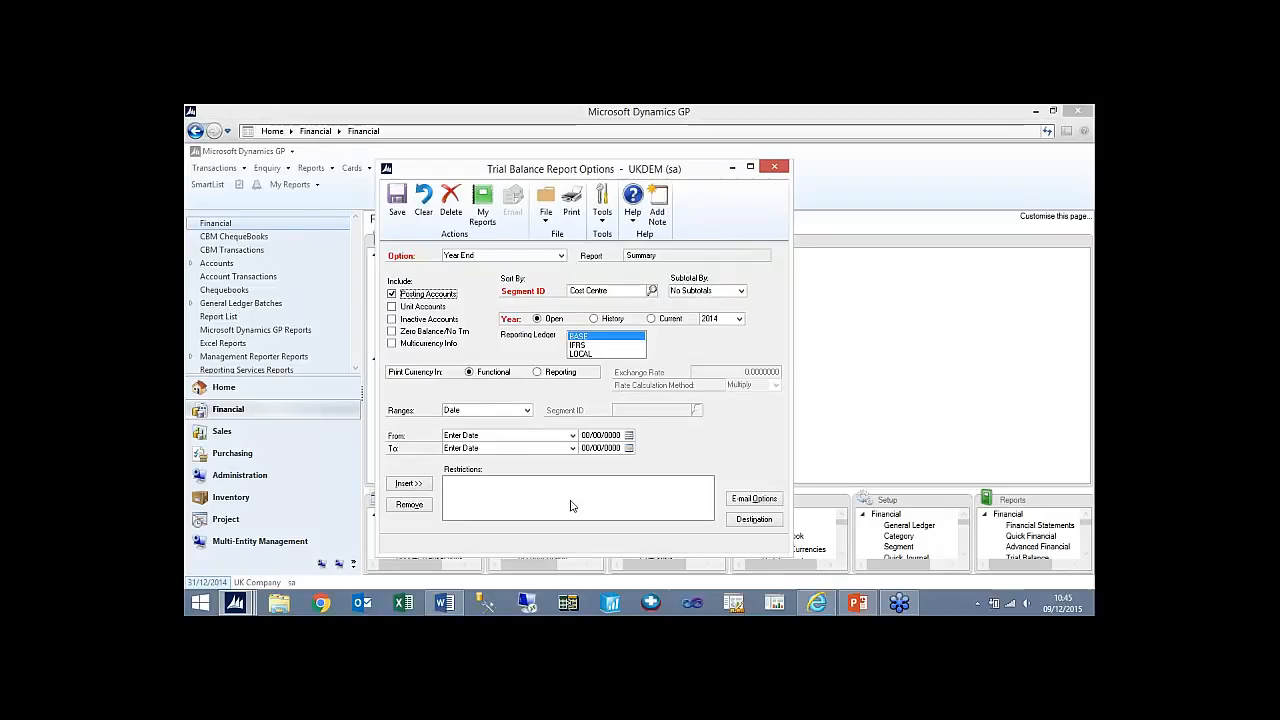
- Restrict the Year End report option to the Cost Centre segment from 000 to 000
left_click(520, 411)
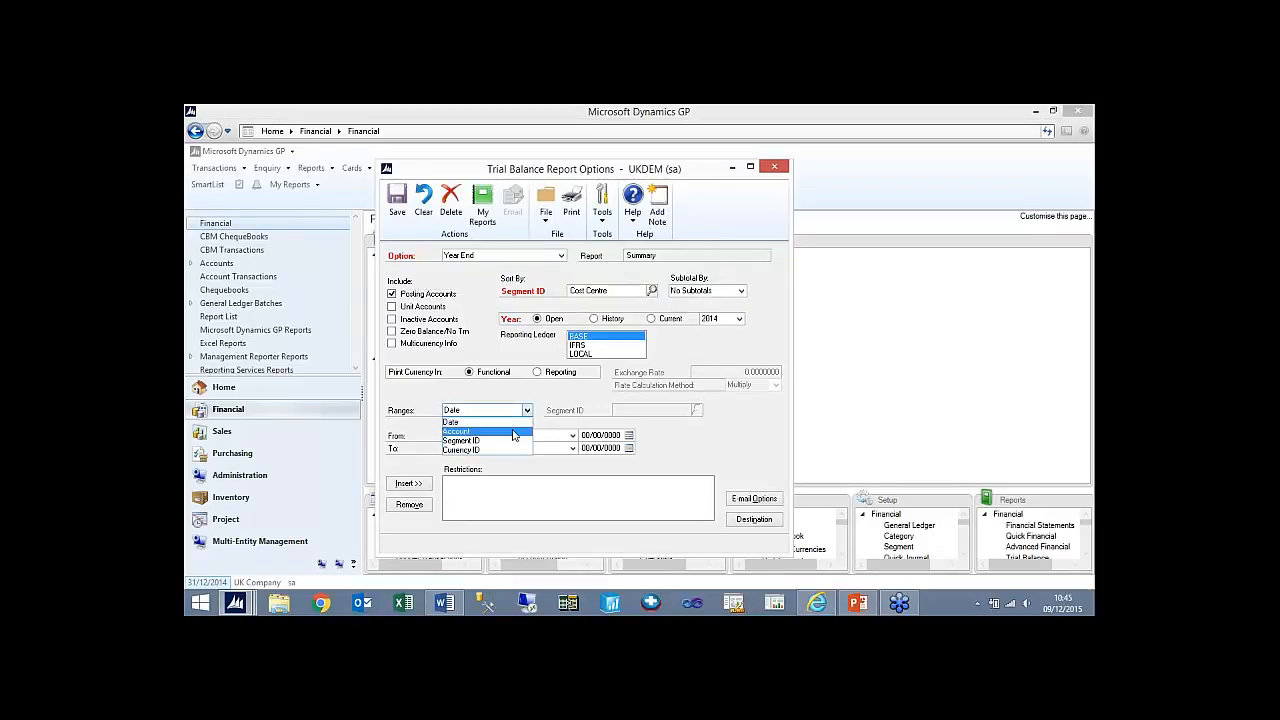
left_click(513, 432)
left_click(527, 411)
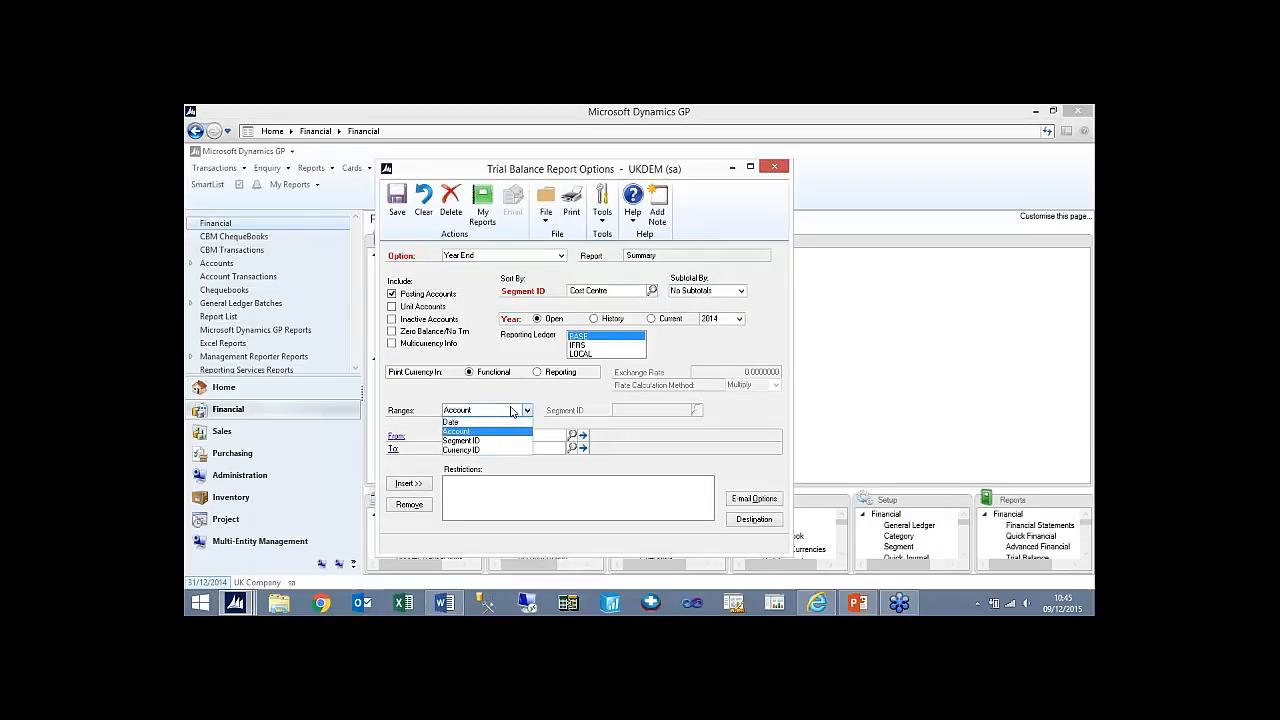
left_click(502, 441)
left_click(697, 410)
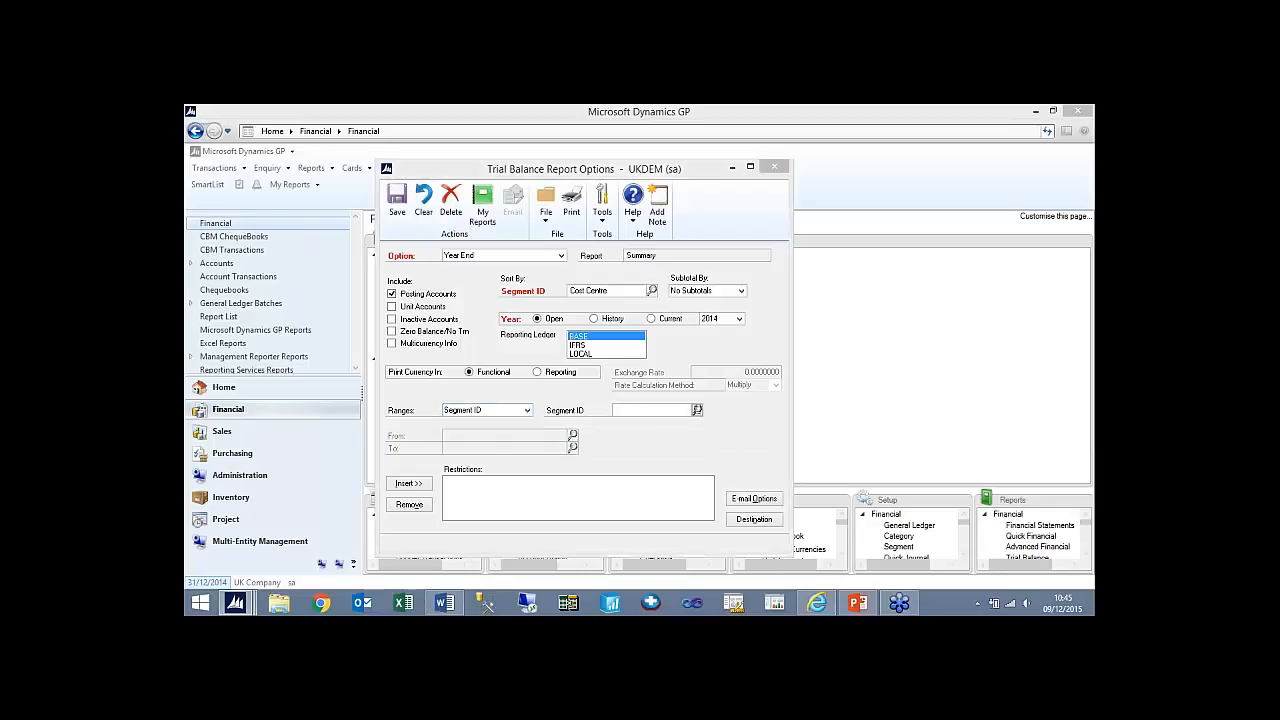
double_click(449, 422)
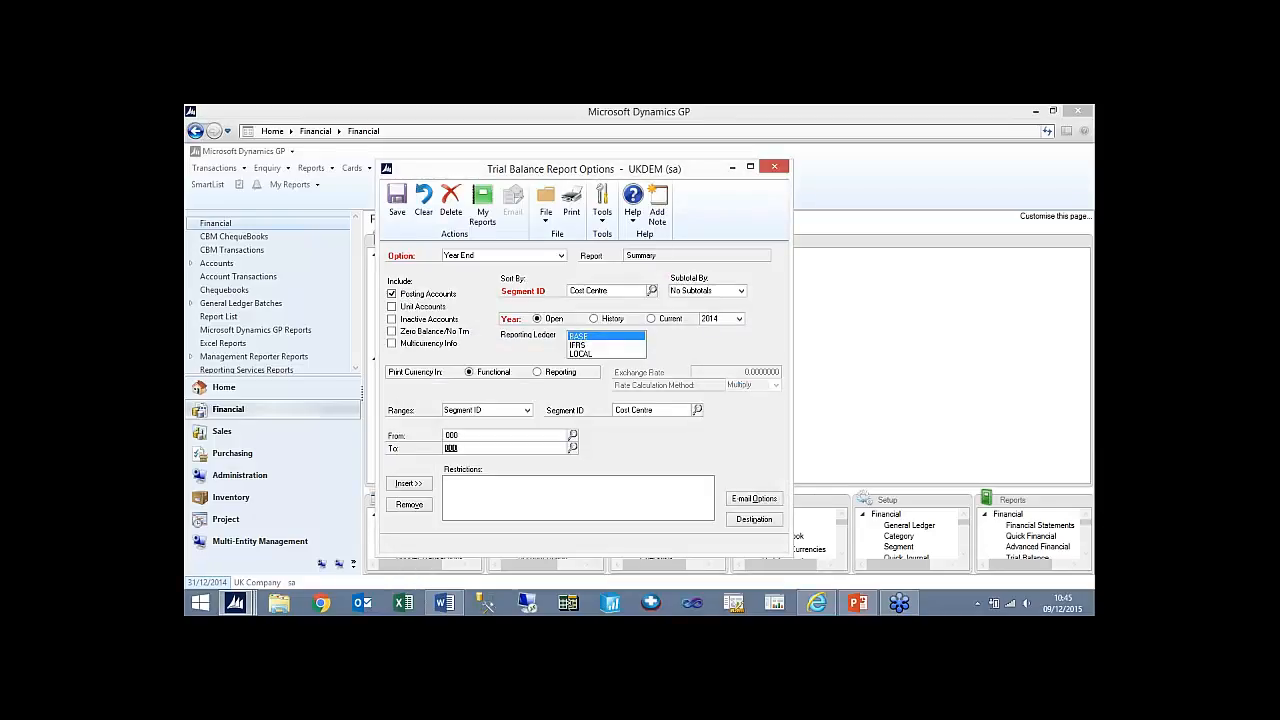
left_click(421, 485)
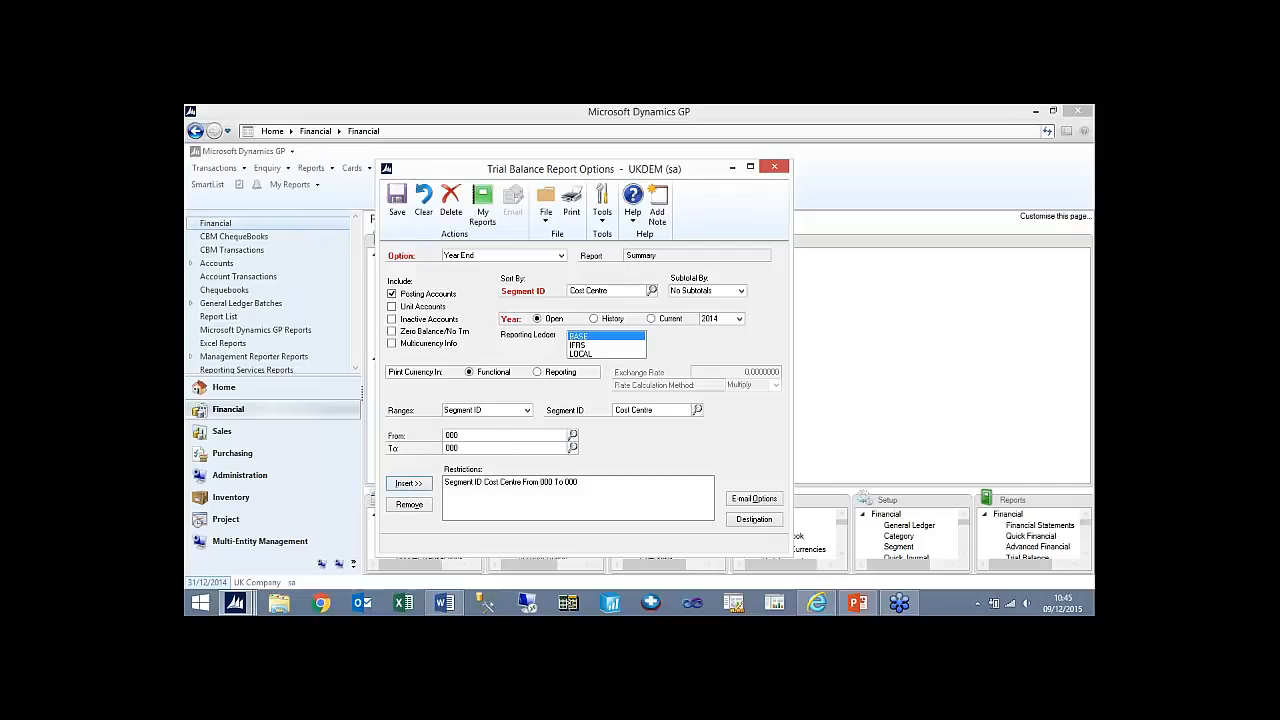
- Add a second report restriction on the Nominal segment from 0100 to 3601
left_click(697, 410)
double_click(571, 433)
type("000")
left_click(572, 435)
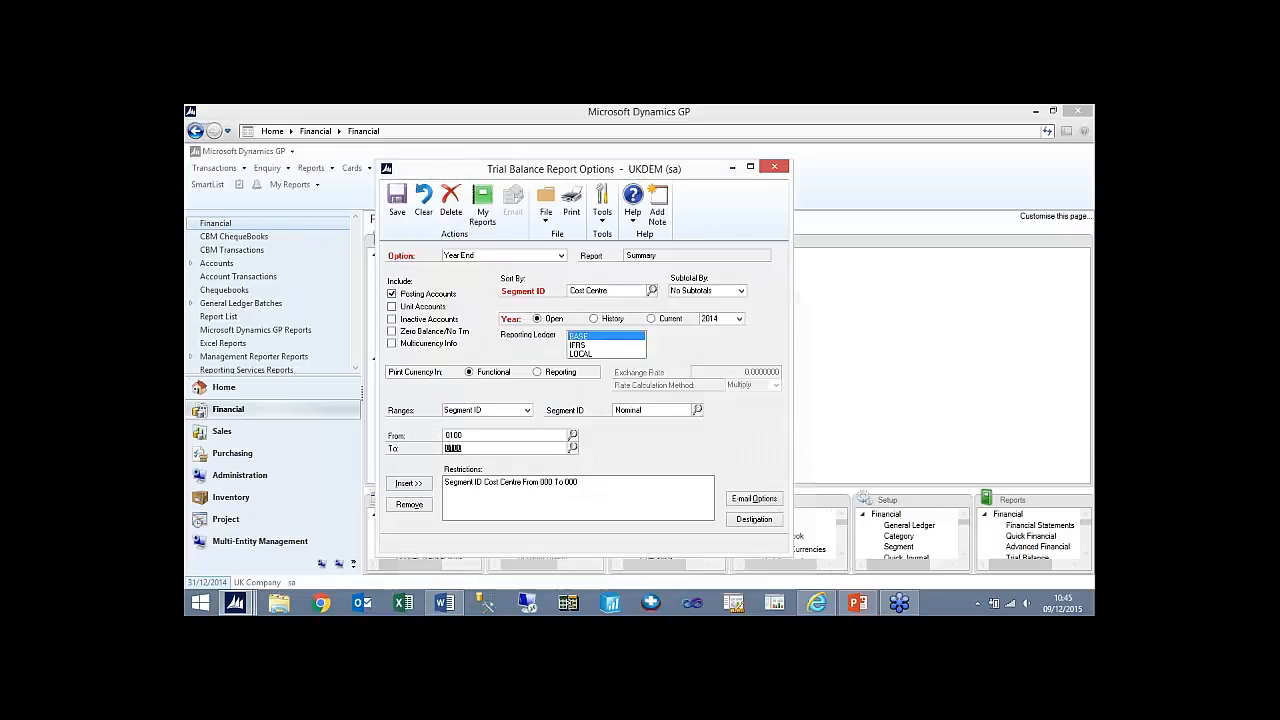
left_click(572, 435)
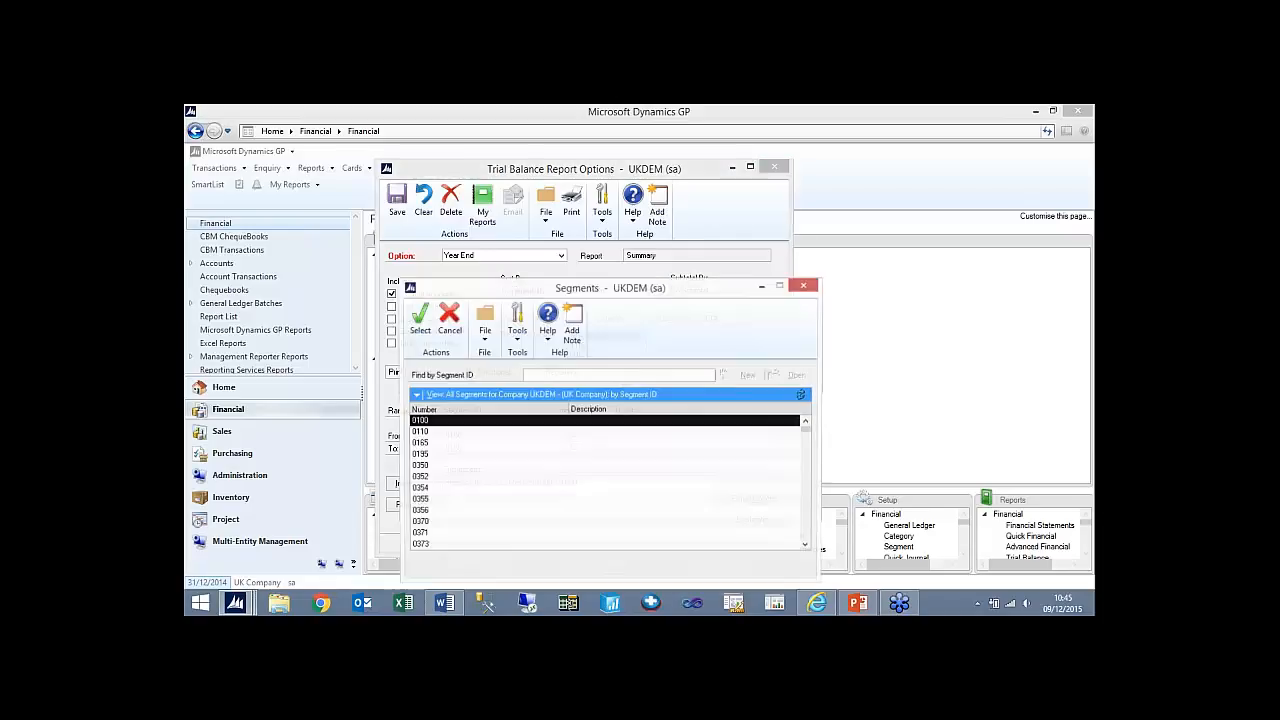
left_click(806, 487)
left_click(806, 487)
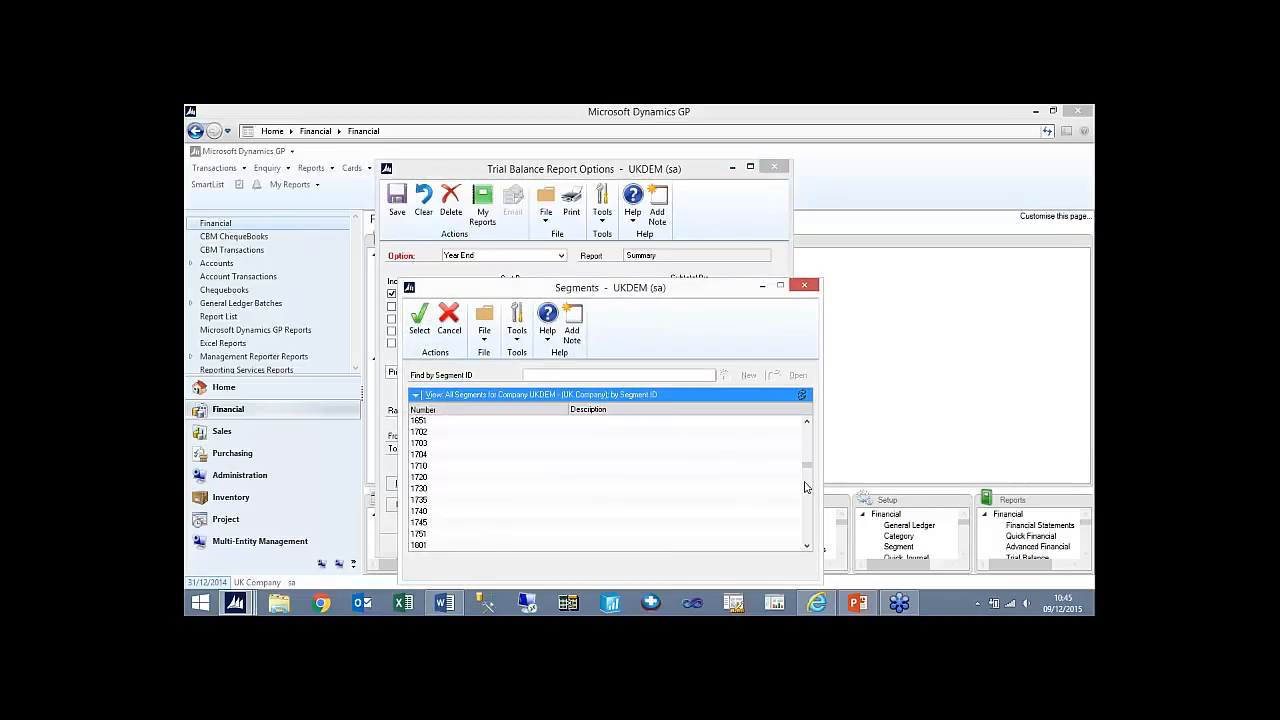
left_click(806, 487)
left_click(806, 487)
left_click(806, 487)
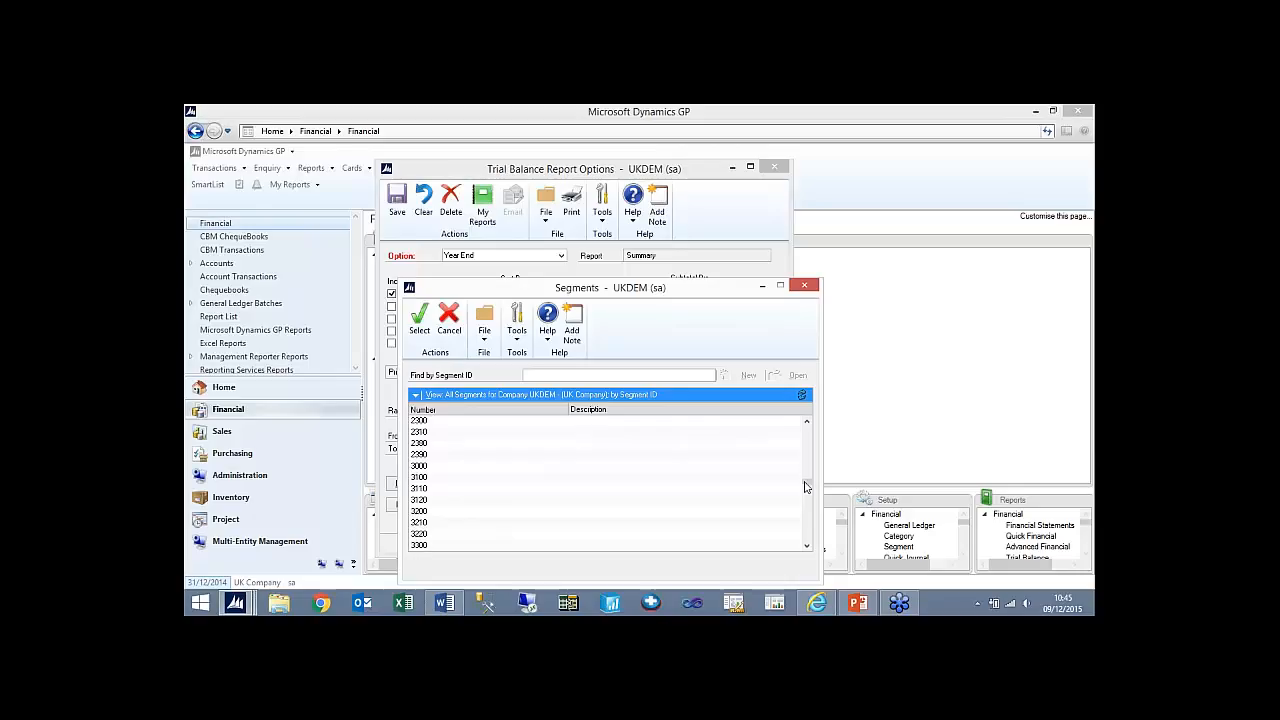
left_click(806, 487)
double_click(415, 432)
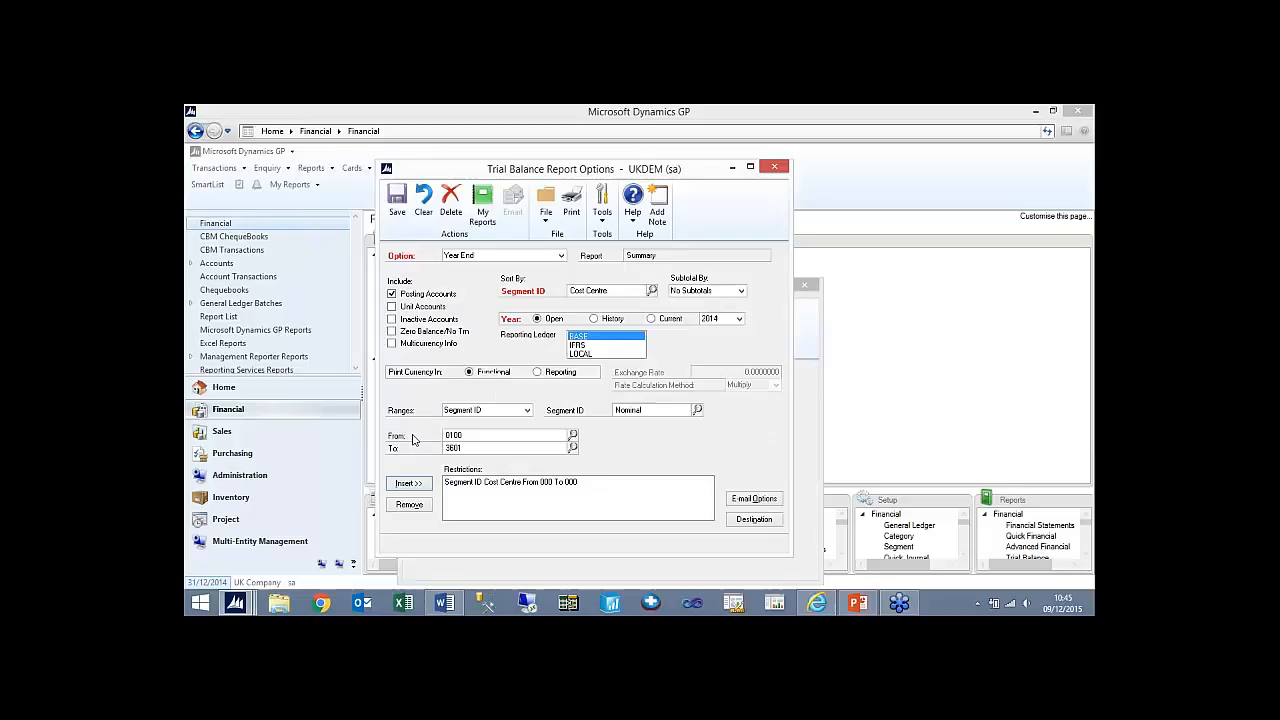
left_click(412, 484)
- Set the report's destination to screen instead of printer, then save the Year End option and close its window
left_click(755, 520)
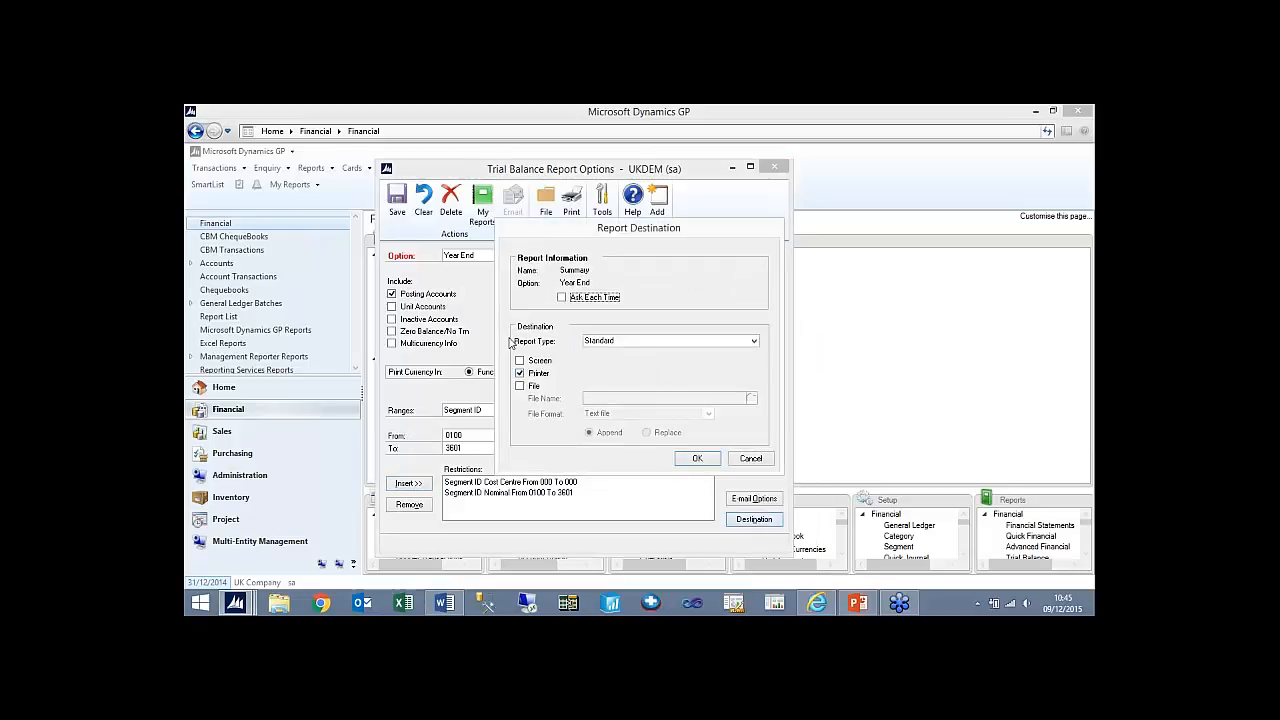
left_click(519, 373)
left_click(519, 360)
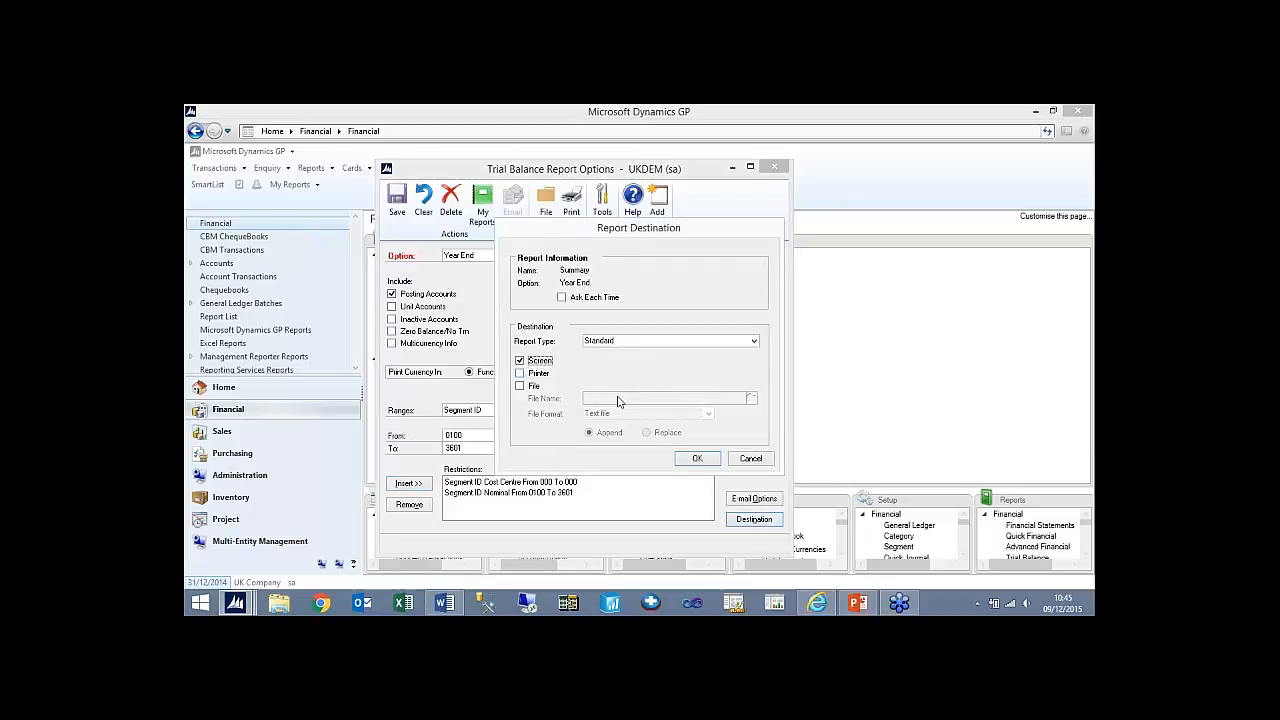
left_click(697, 459)
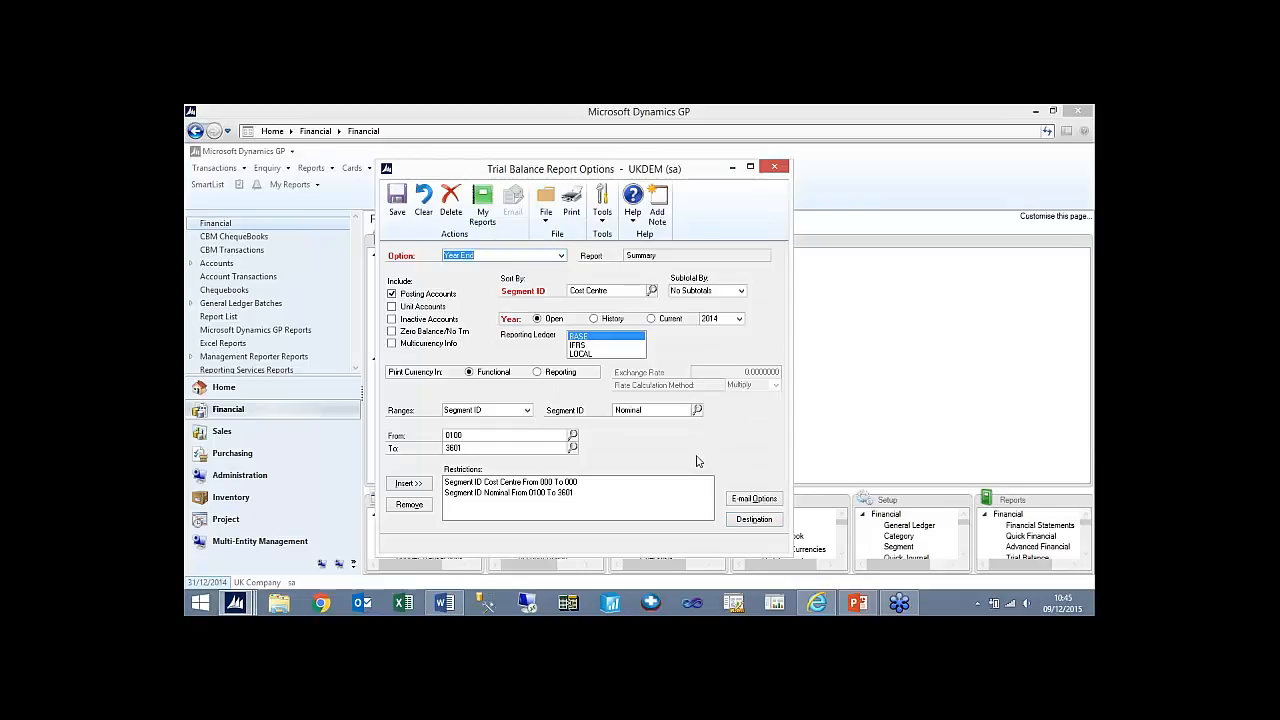
left_click(401, 212)
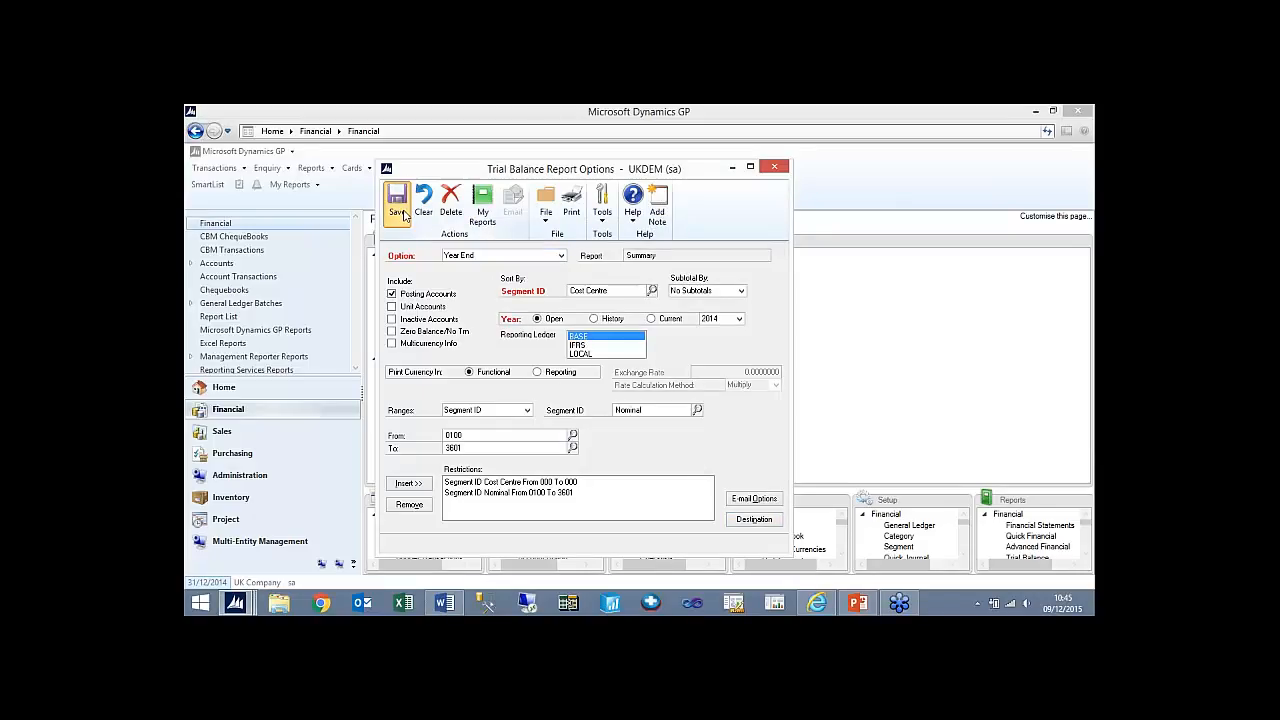
left_click(774, 166)
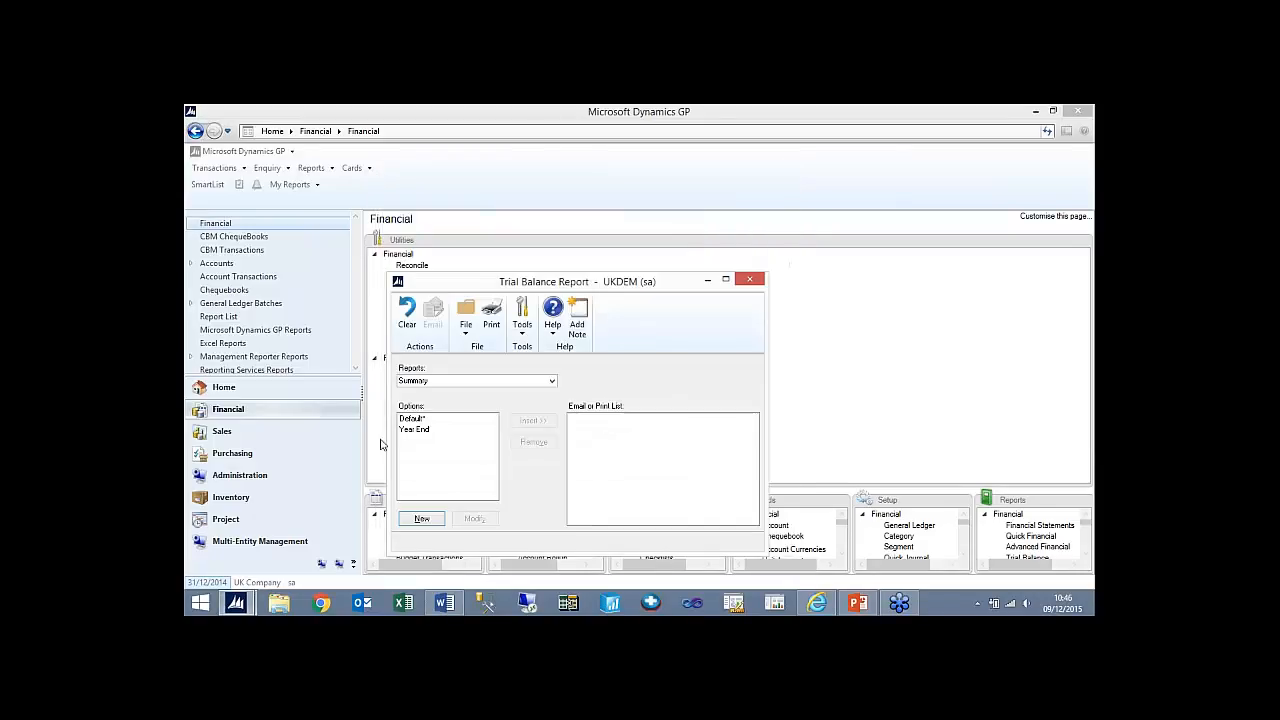
- Print the Summary Year End trial balance to the screen, view it and close the report windows
left_click(414, 429)
left_click(533, 420)
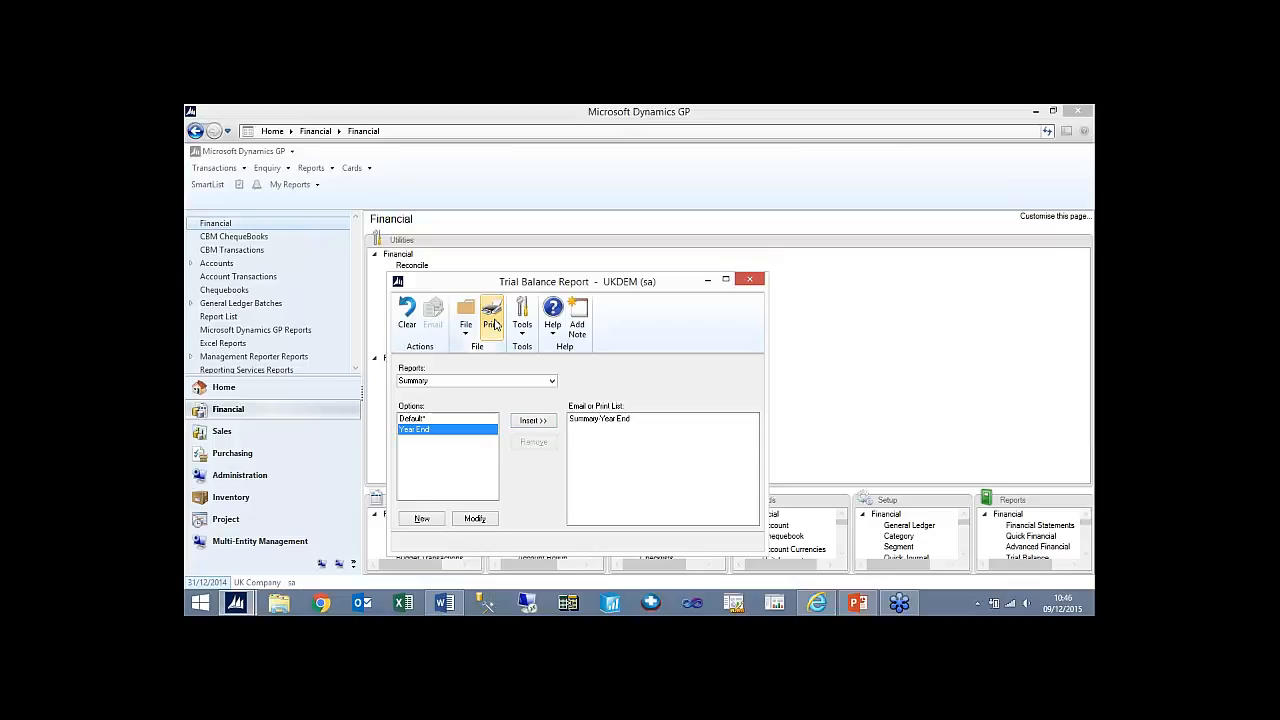
left_click(492, 318)
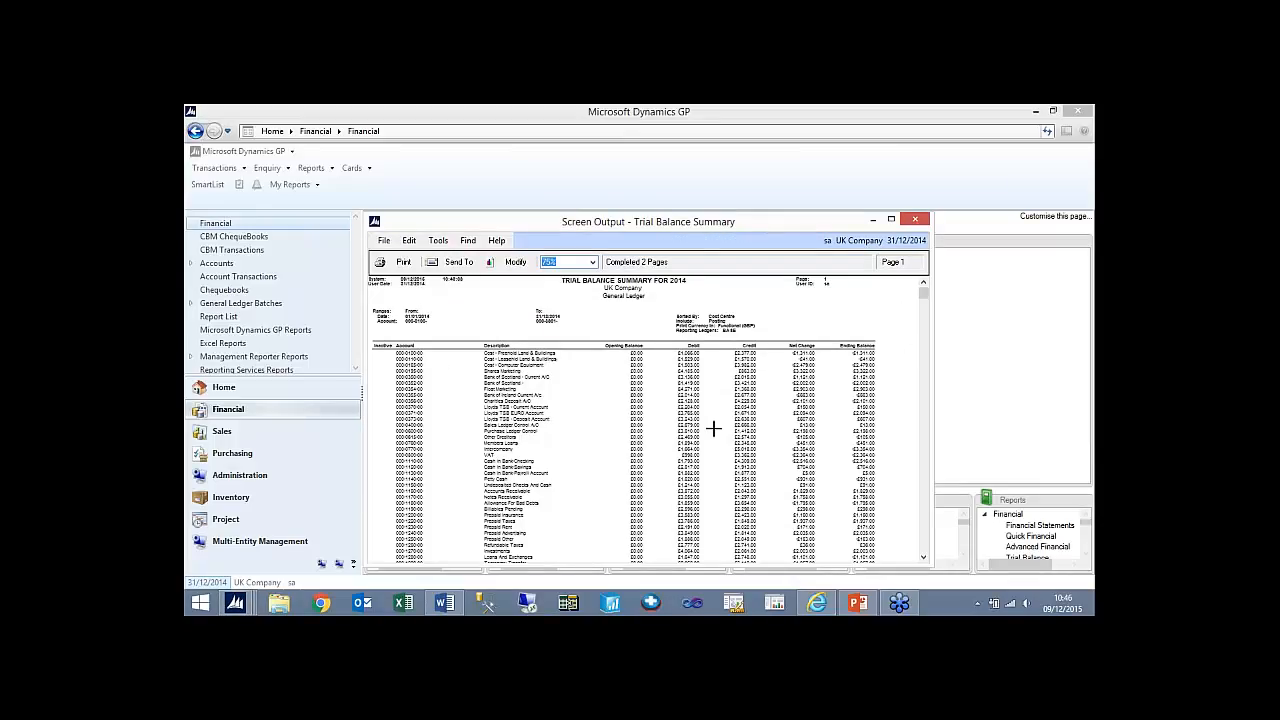
left_click(914, 220)
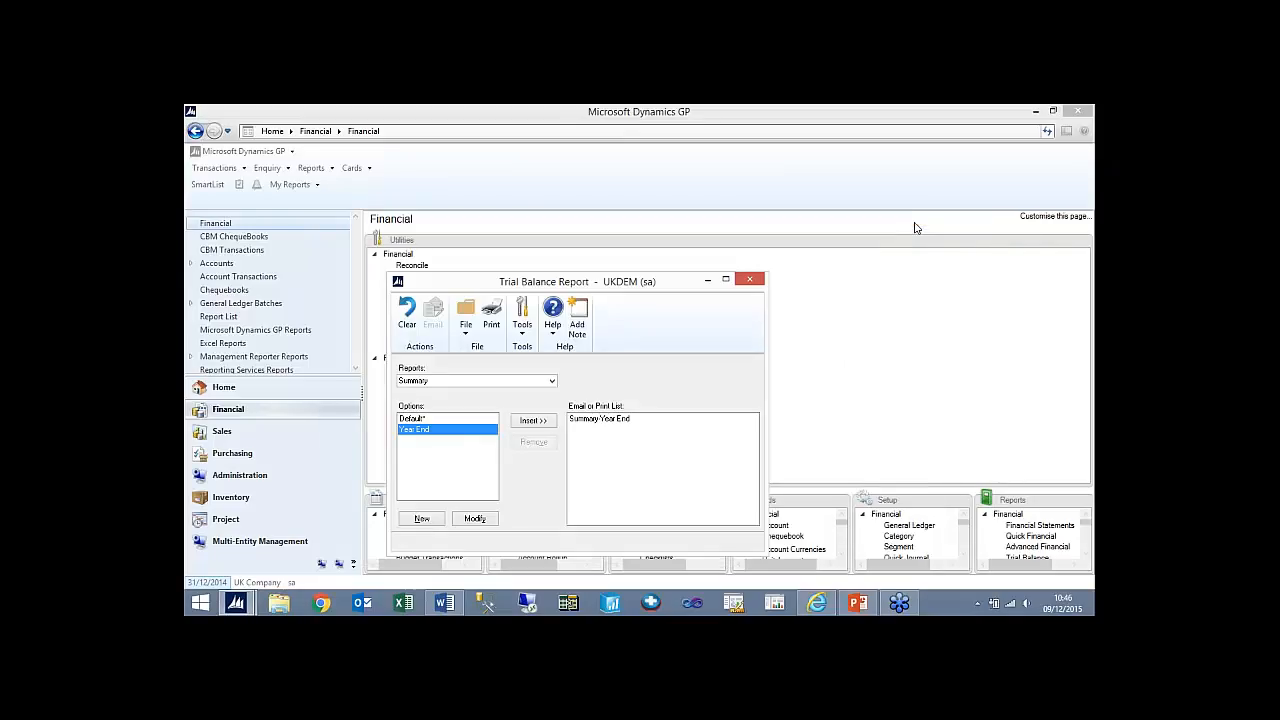
left_click(757, 280)
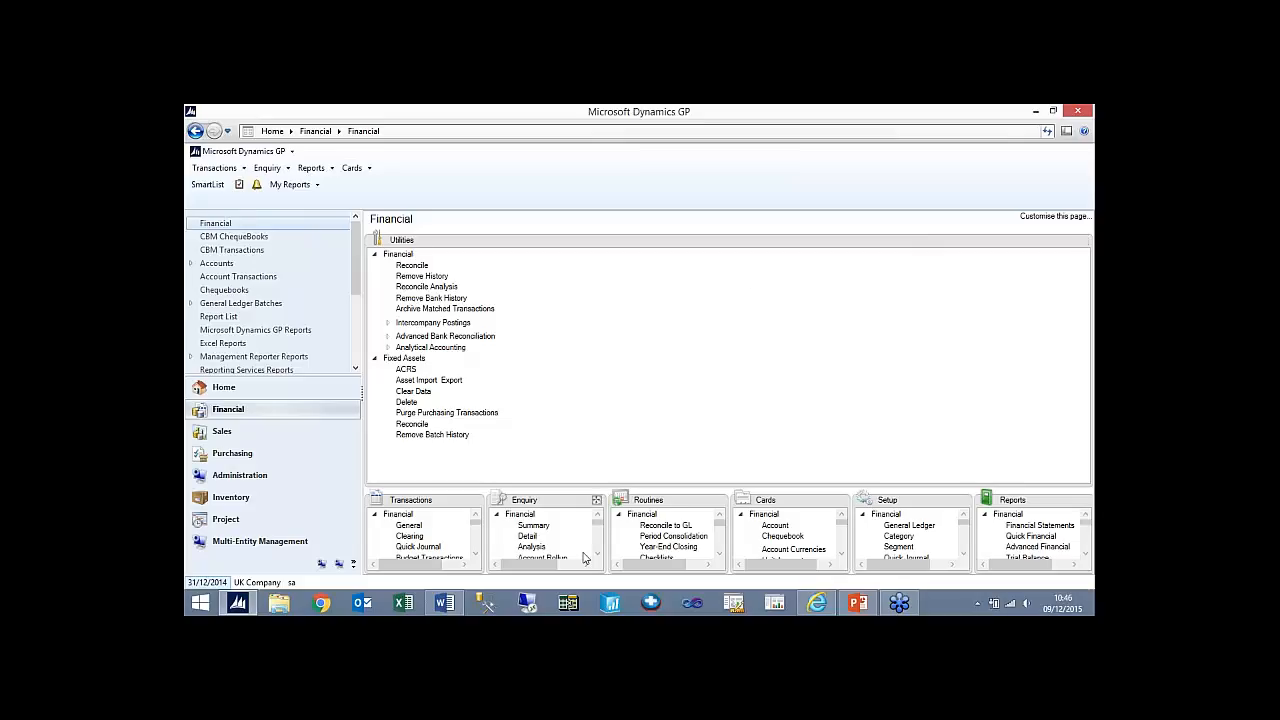
- Run the general ledger Year-End Closing routine for 2014, continuing despite the unposted batch
left_click(719, 503)
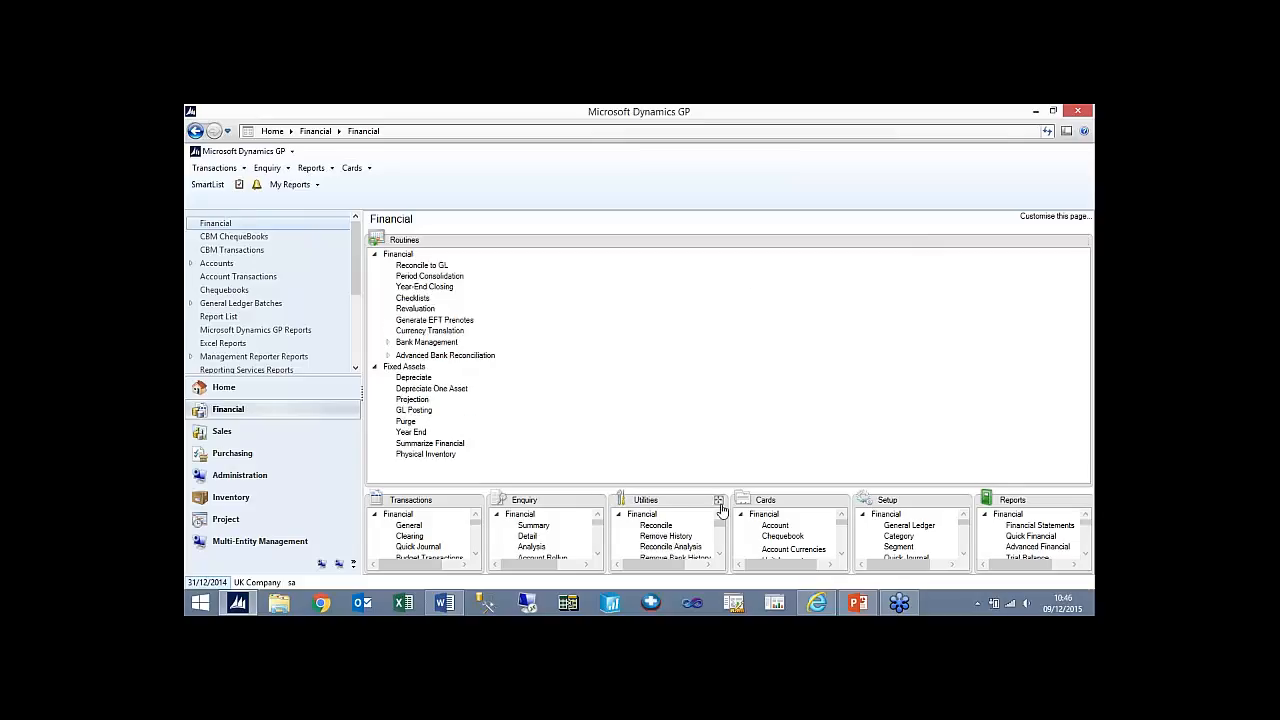
left_click(436, 277)
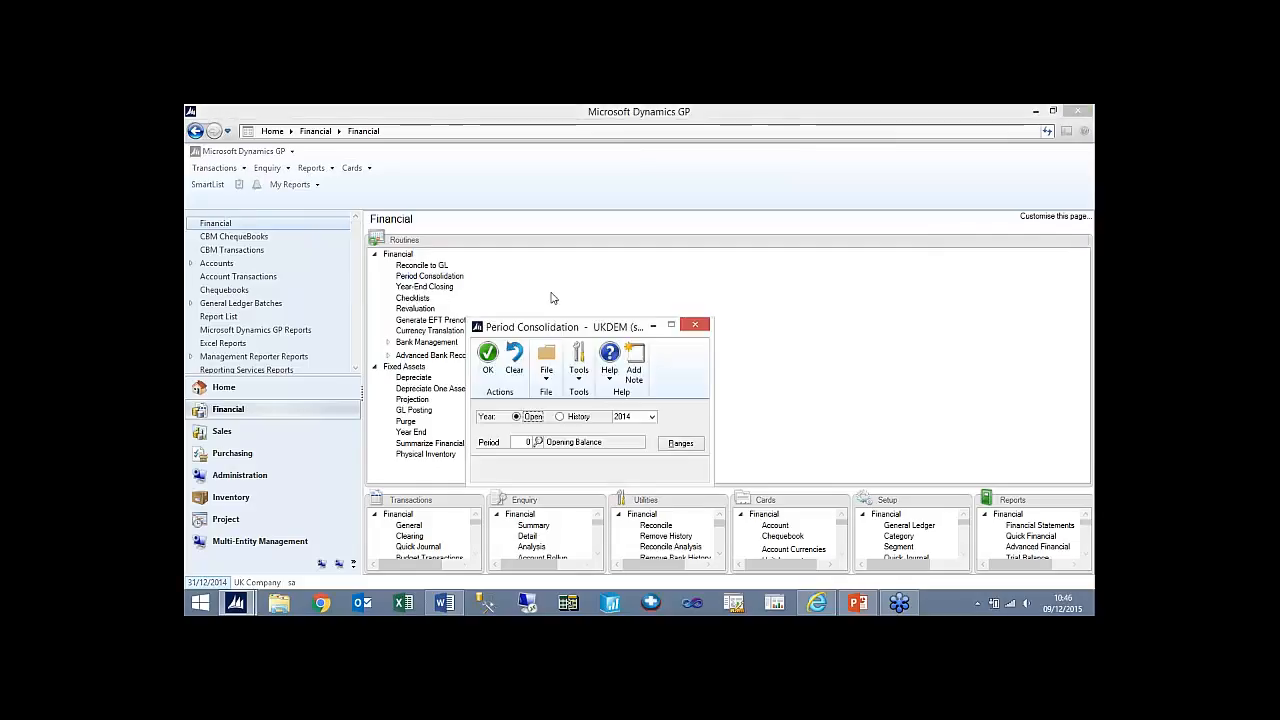
left_click(695, 324)
left_click(424, 286)
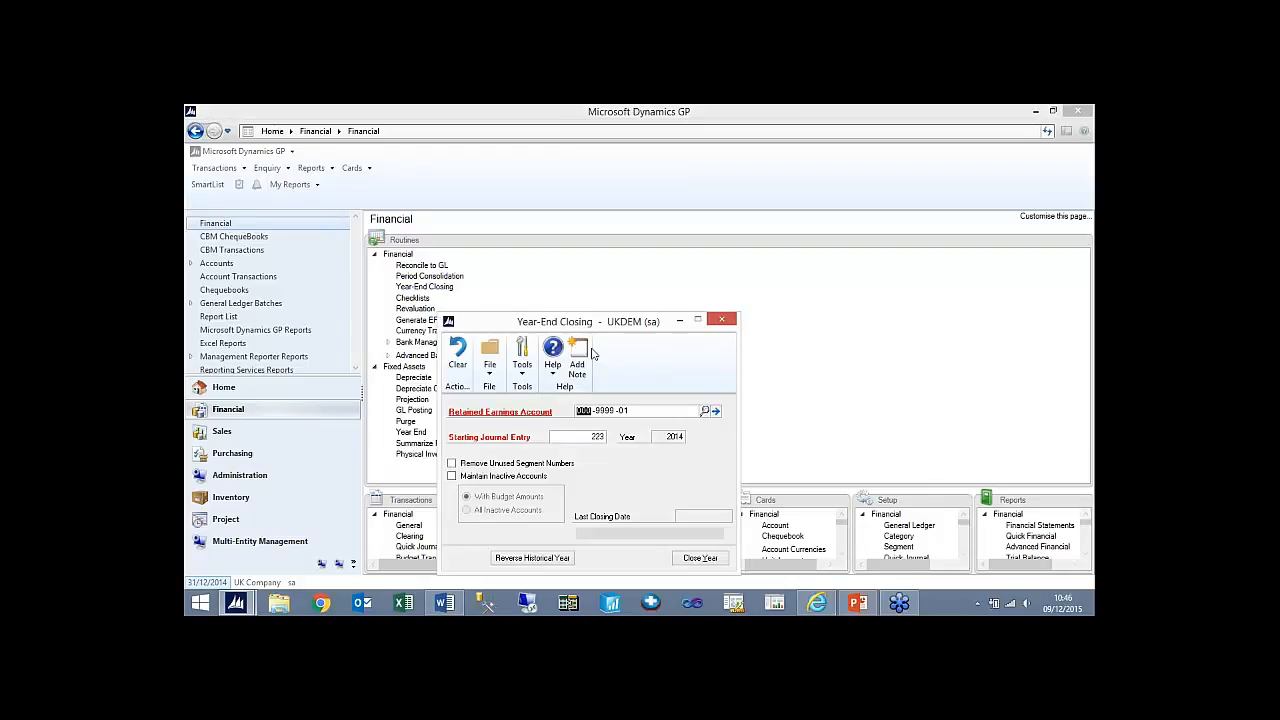
left_click_drag(588, 326, 572, 241)
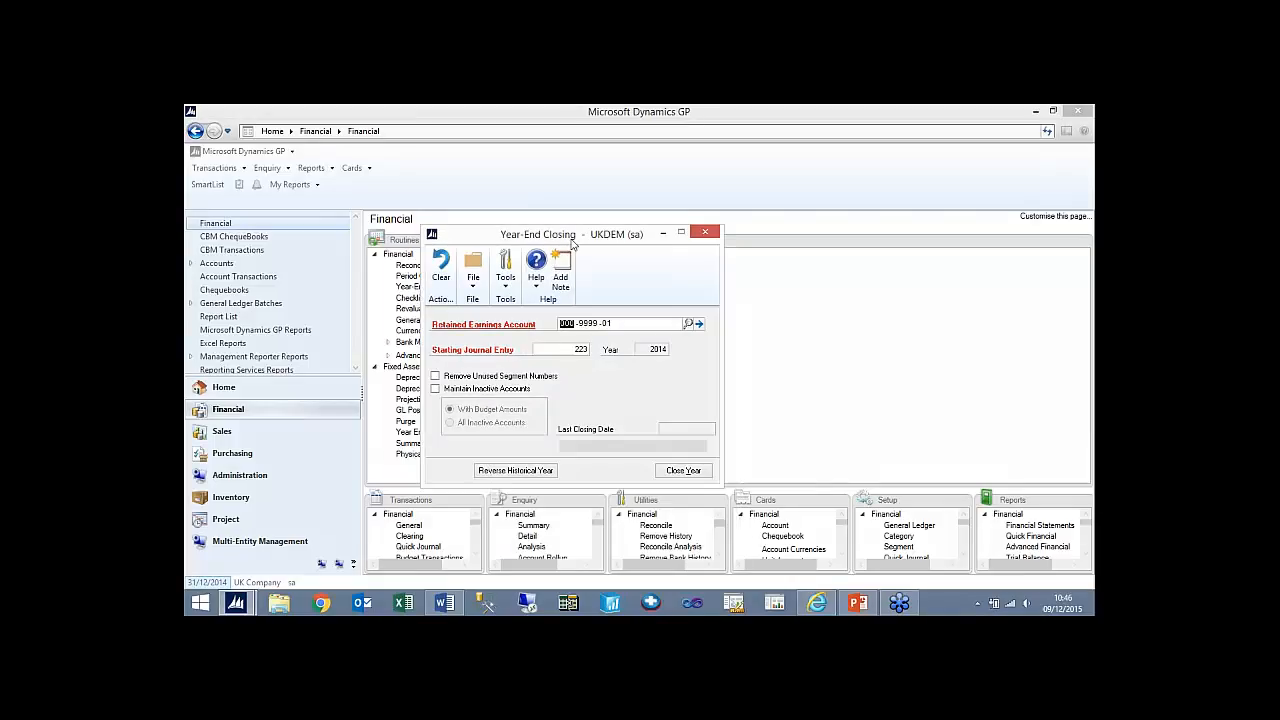
left_click(687, 476)
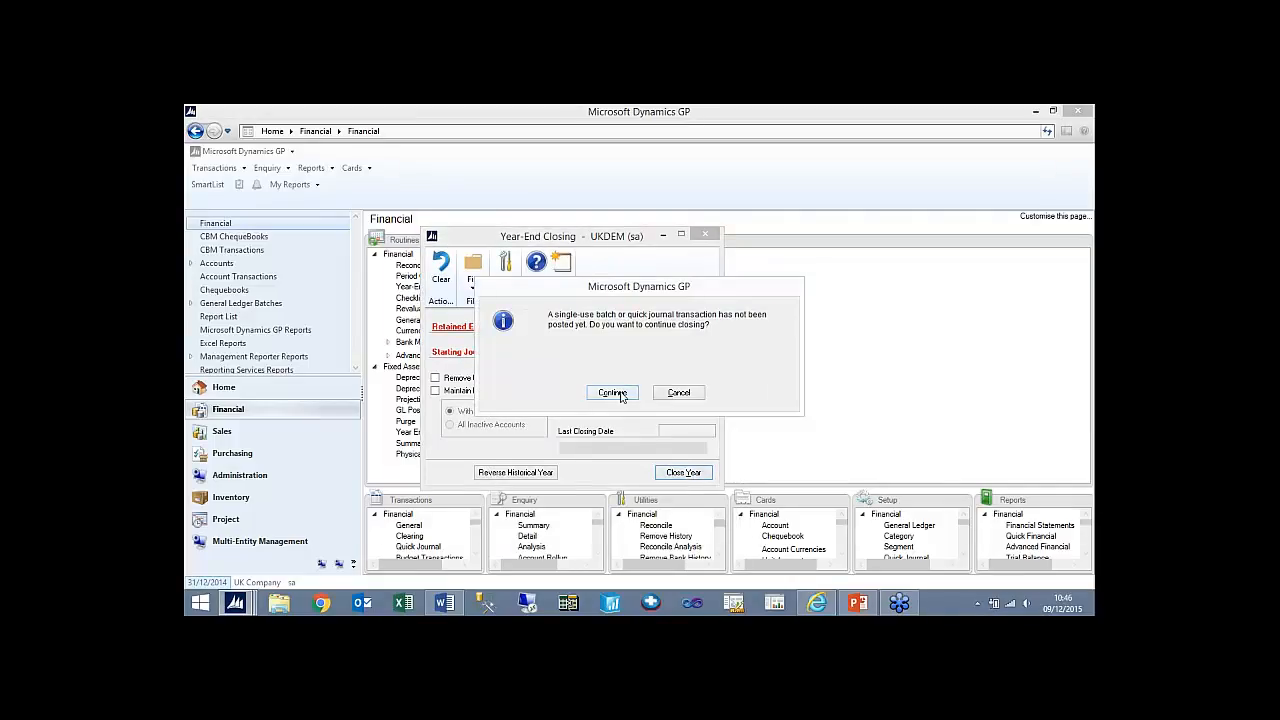
left_click(612, 393)
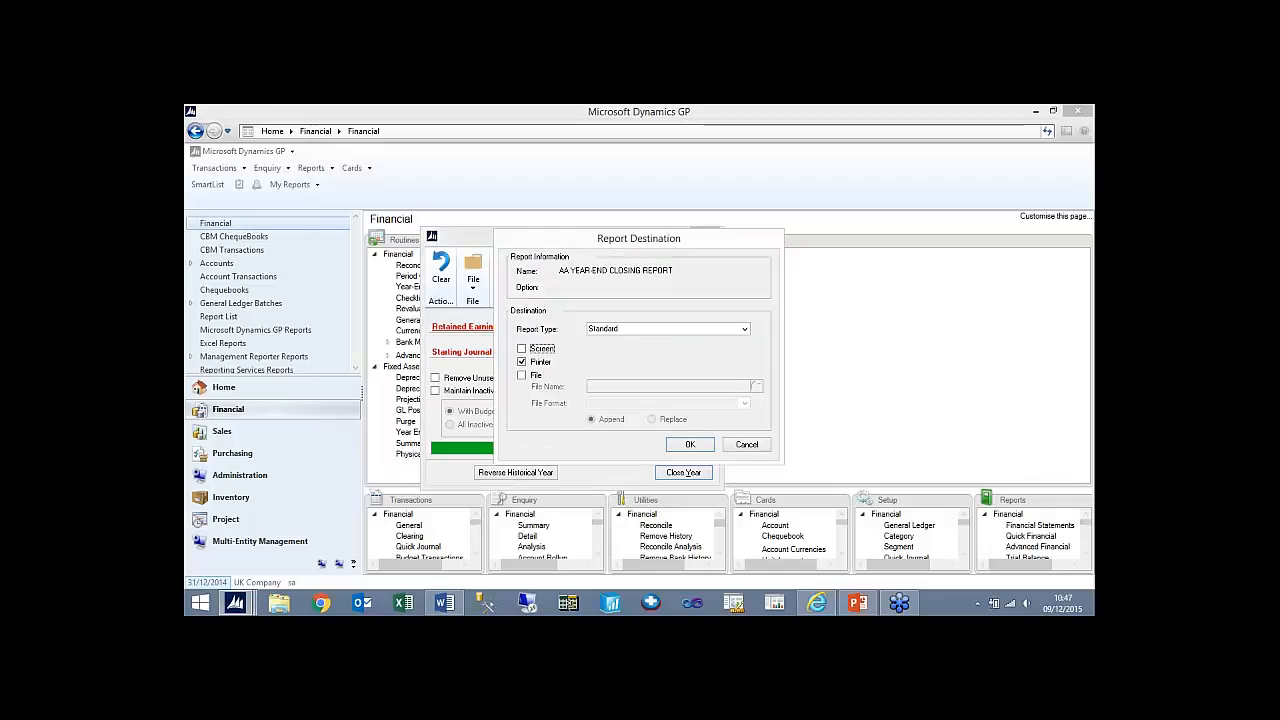
- Output the AA year-end closing report to the screen and to a desktop text file named 2014 ye close, using Replace
left_click(521, 348)
left_click(521, 361)
left_click(522, 375)
left_click(756, 386)
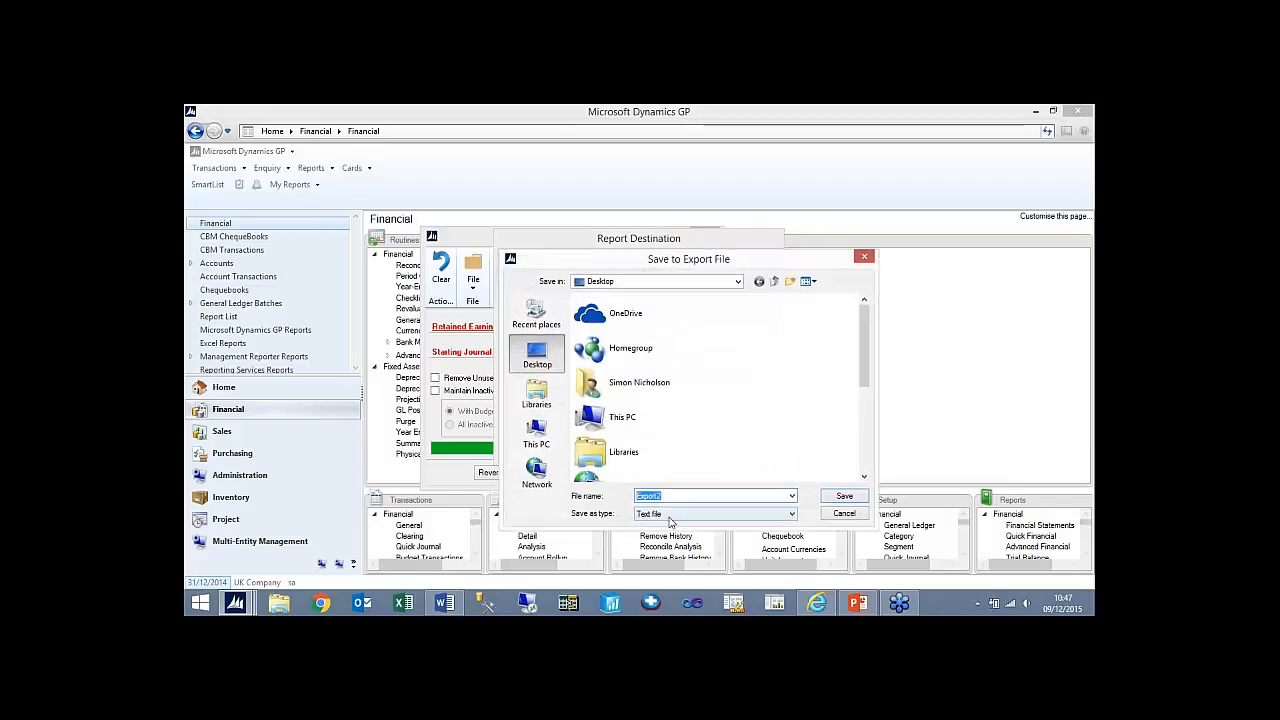
type("2014 ye close")
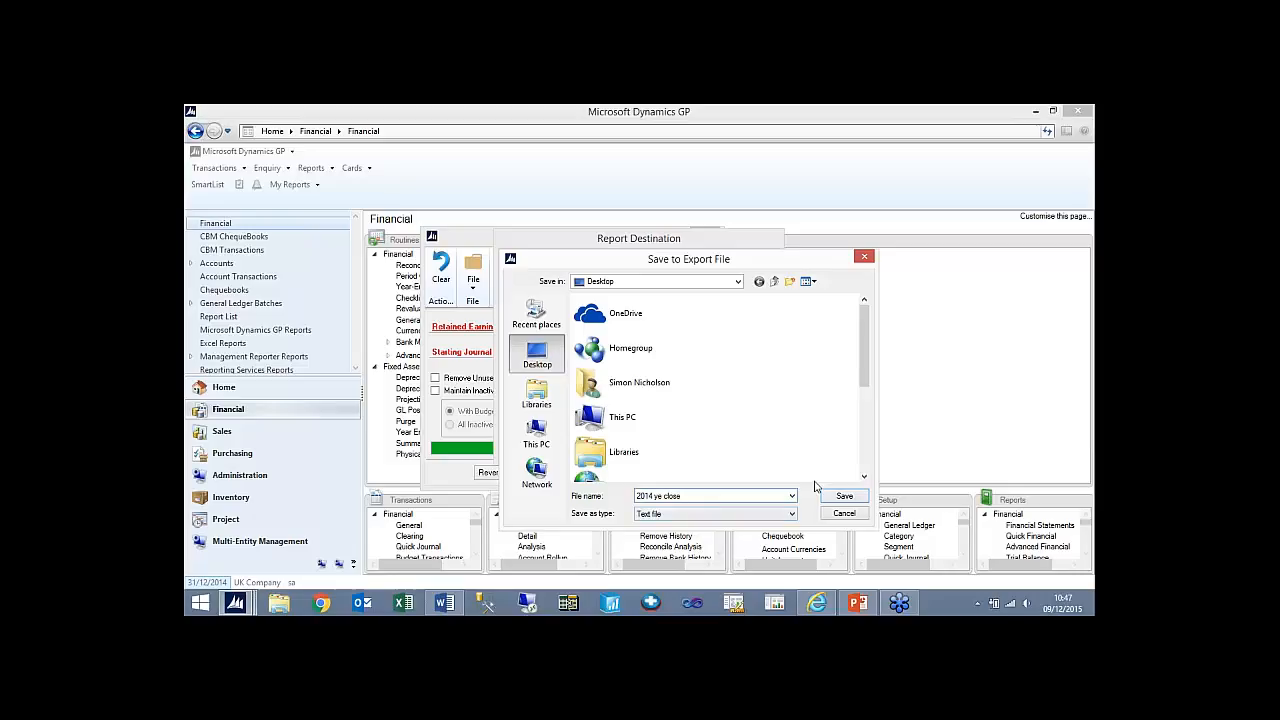
left_click(836, 499)
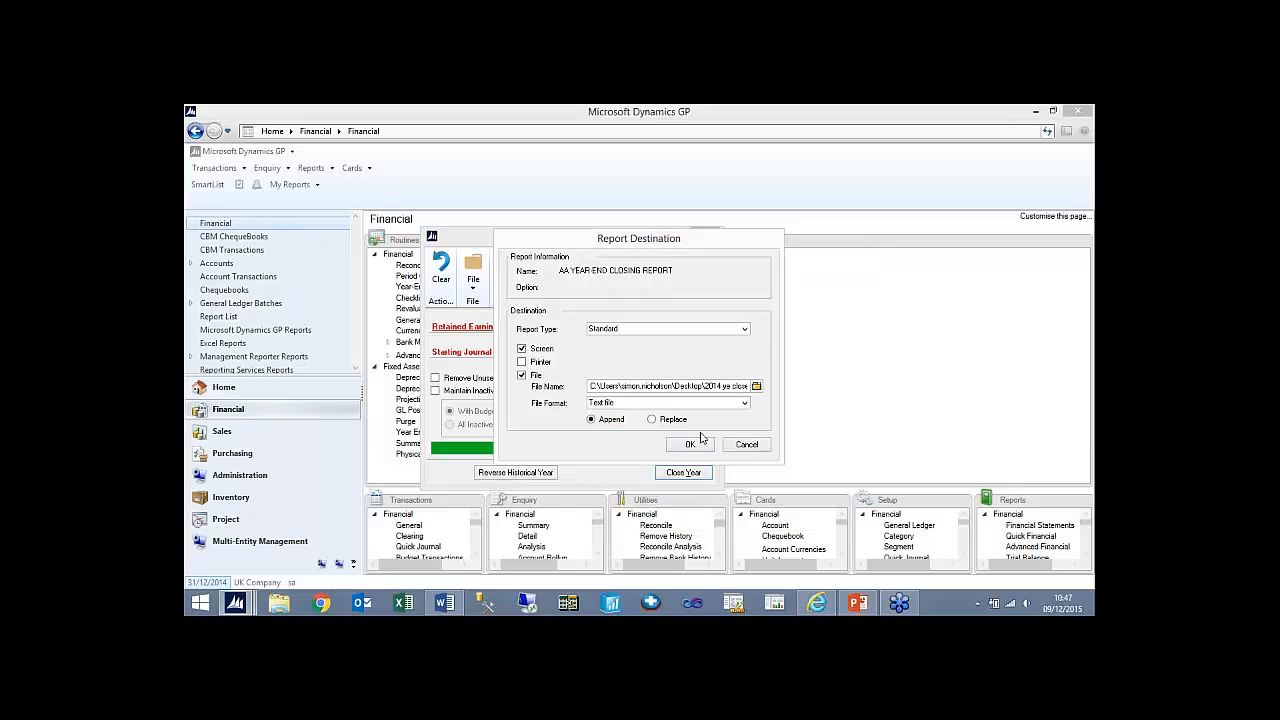
left_click(670, 420)
left_click(689, 444)
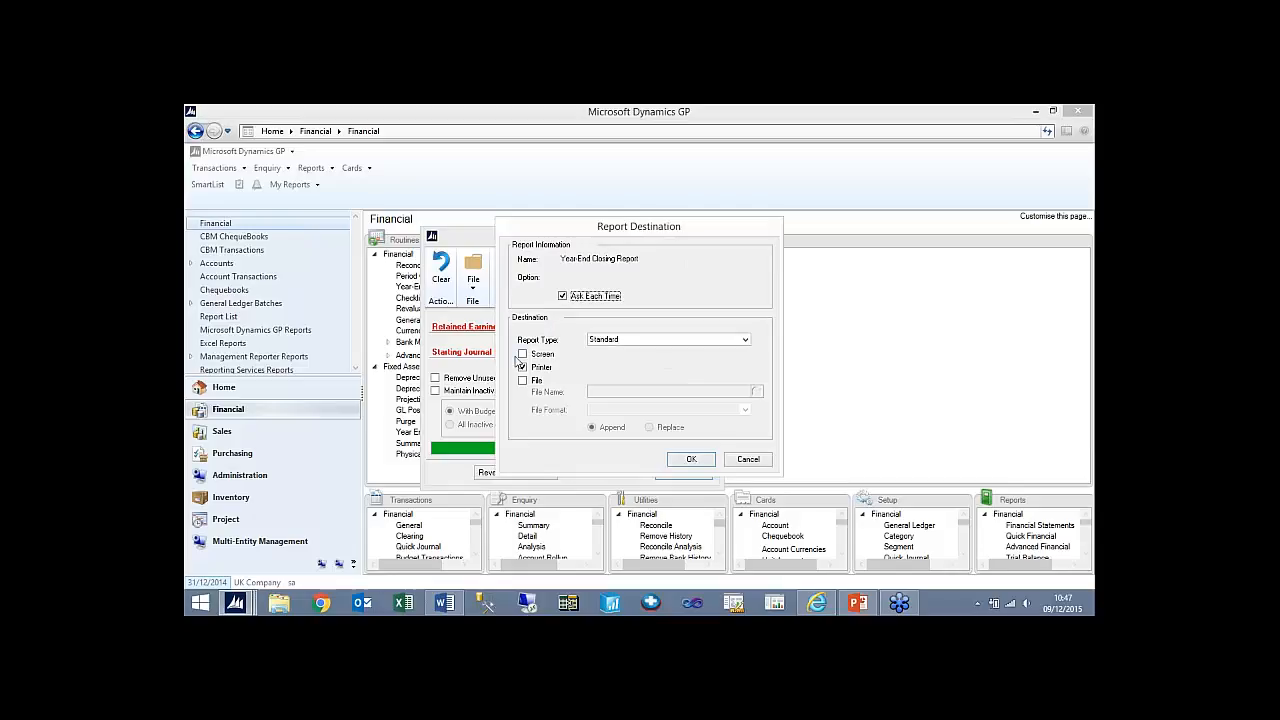
- Output the Year-End Closing Report to the screen and to a desktop text file named gl ye 2014 instead of the printer, using Replace
left_click(522, 354)
left_click(522, 367)
left_click(522, 380)
left_click(757, 391)
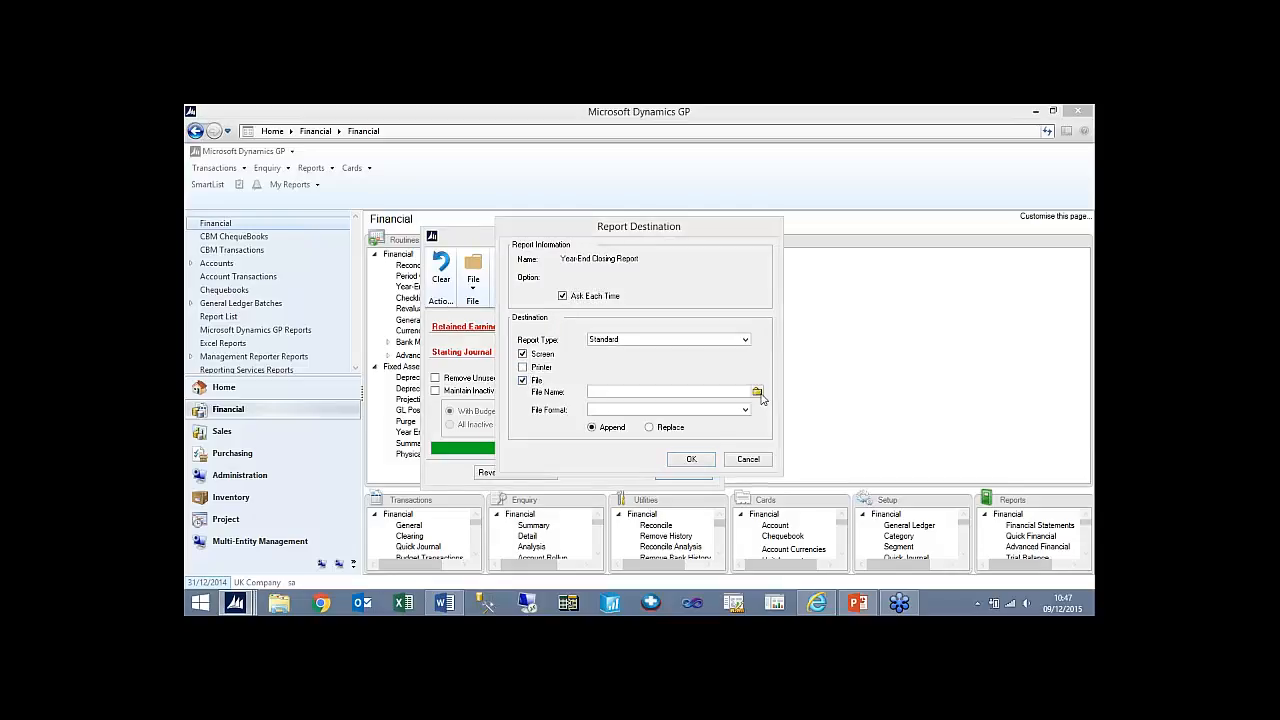
type("gl")
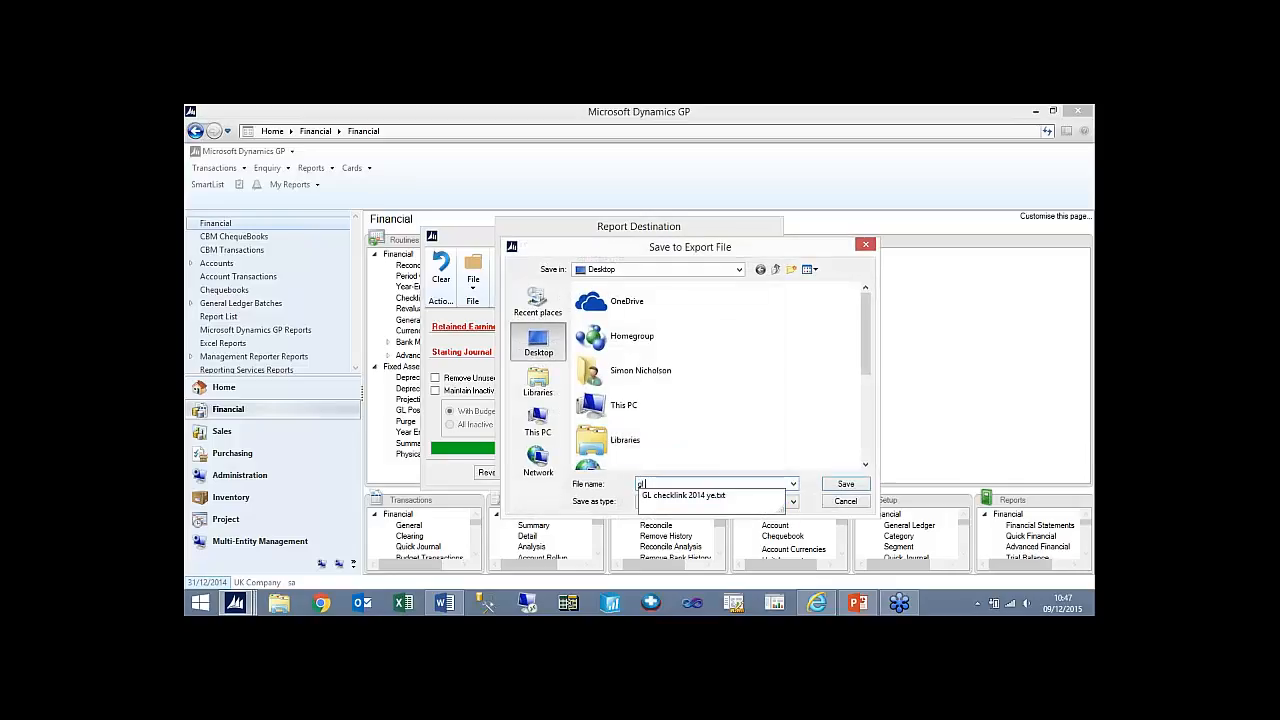
type(" ye 2014")
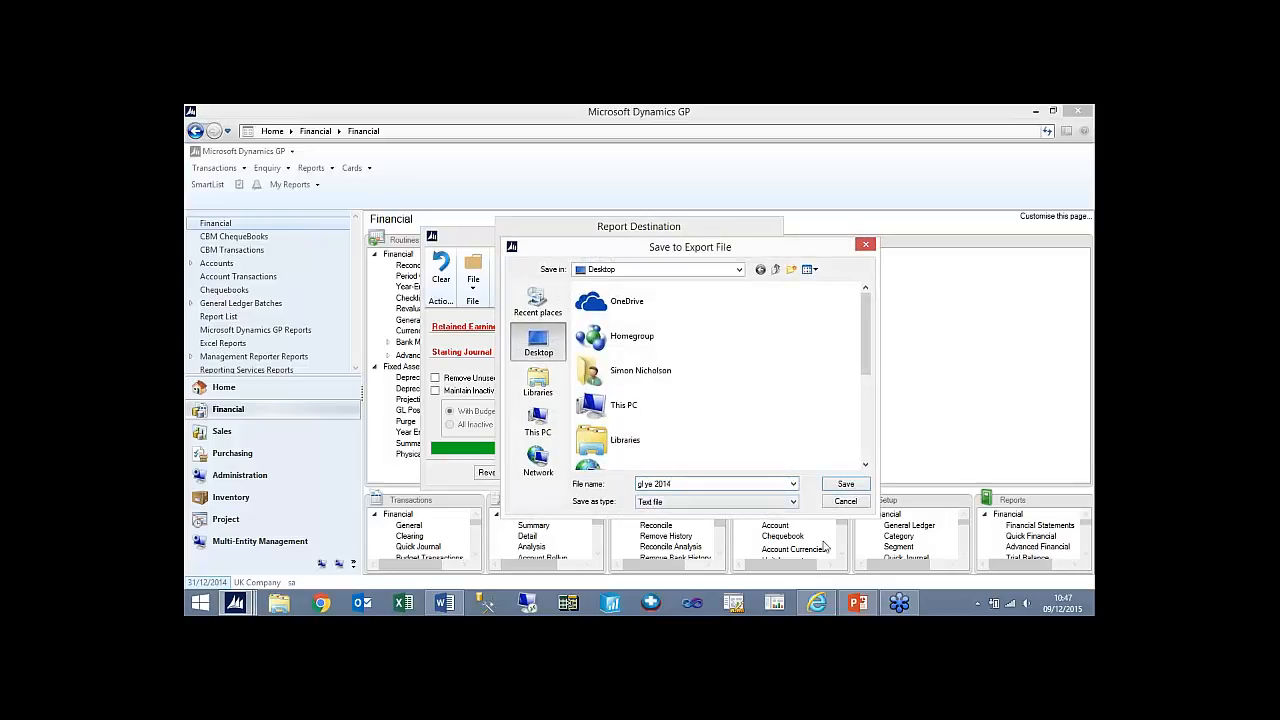
left_click(845, 484)
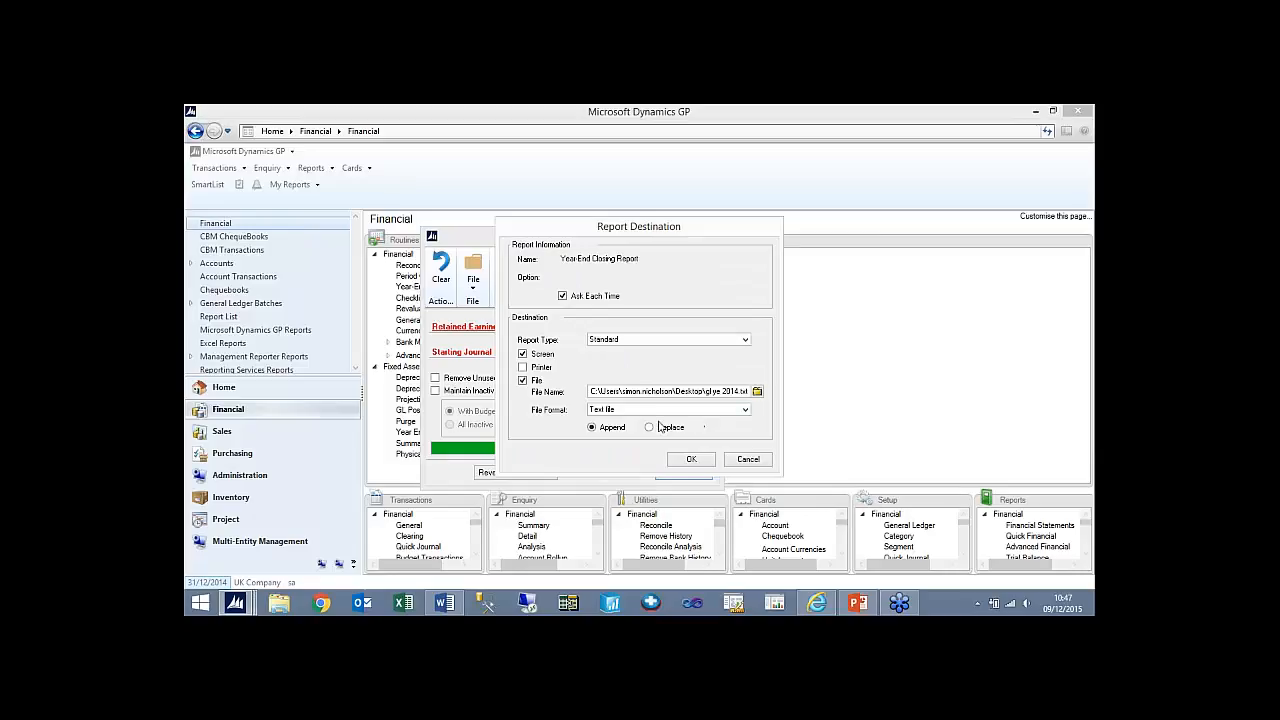
left_click(660, 427)
left_click(690, 459)
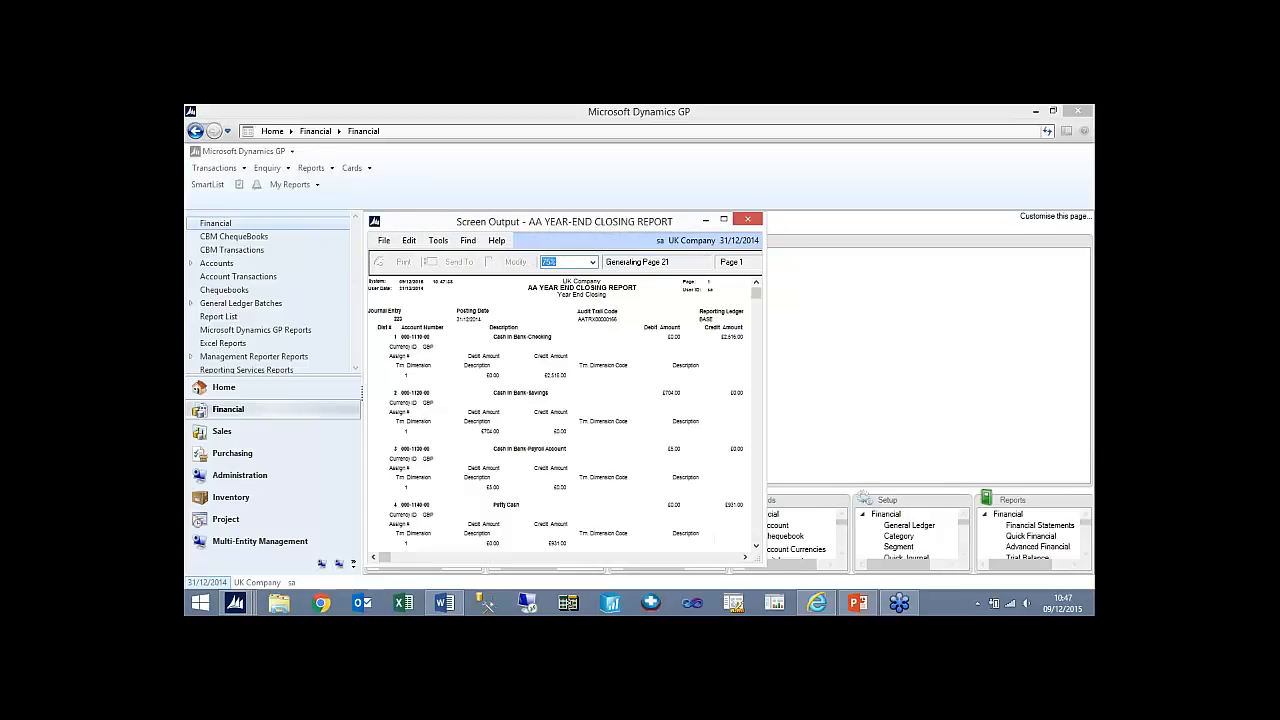
- View the Multicurrency Year End Closing Journal full size, then close the closing reports and the Year-End Closing window
left_click(747, 219)
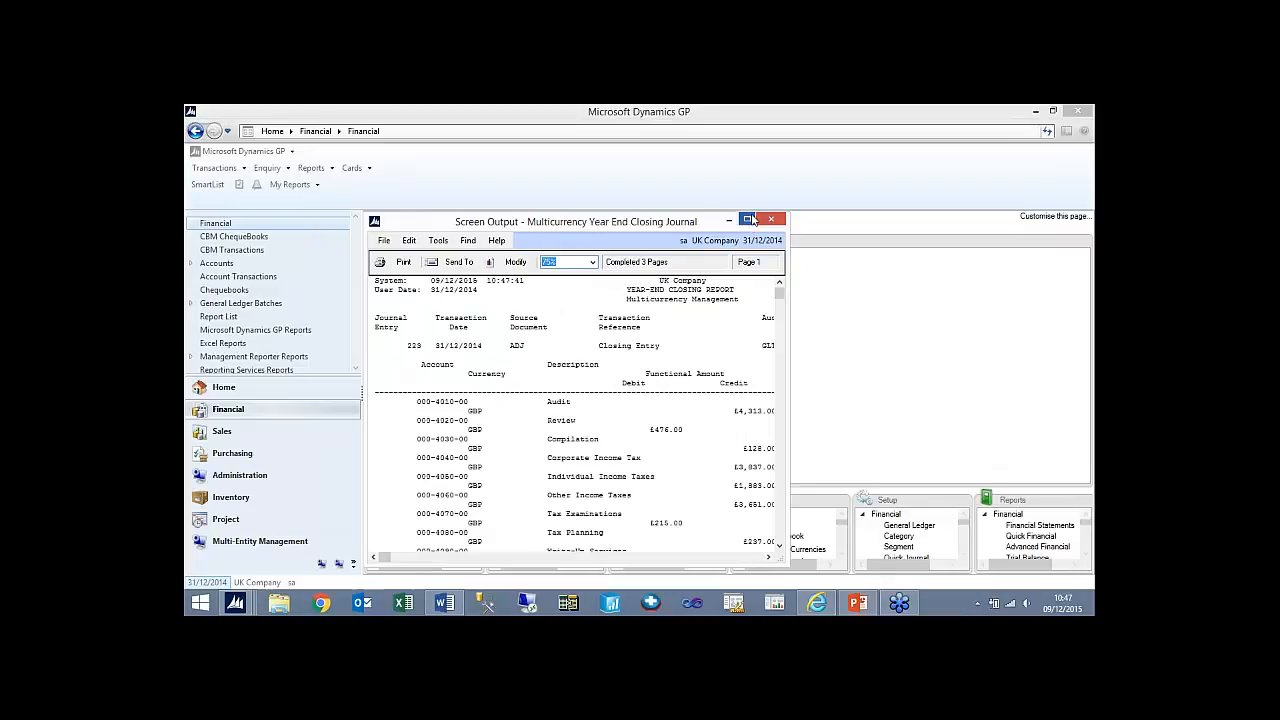
left_click(748, 219)
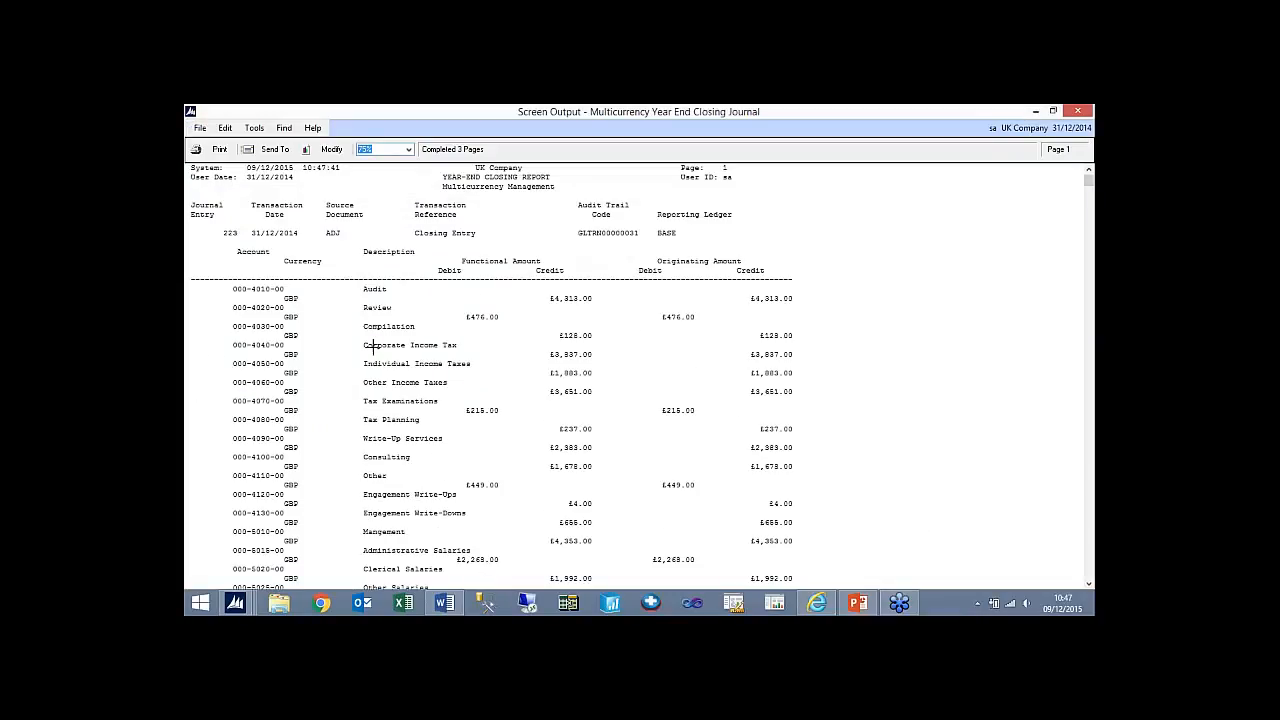
left_click(272, 149)
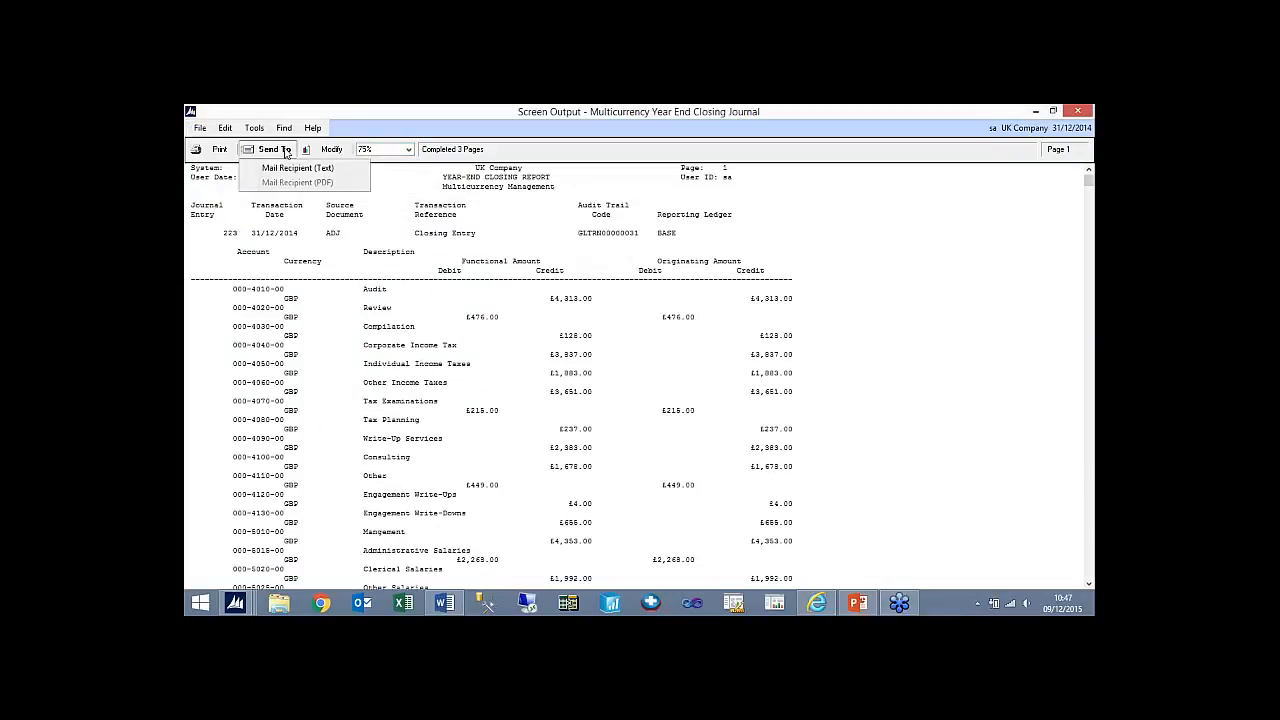
left_click(199, 128)
left_click(238, 197)
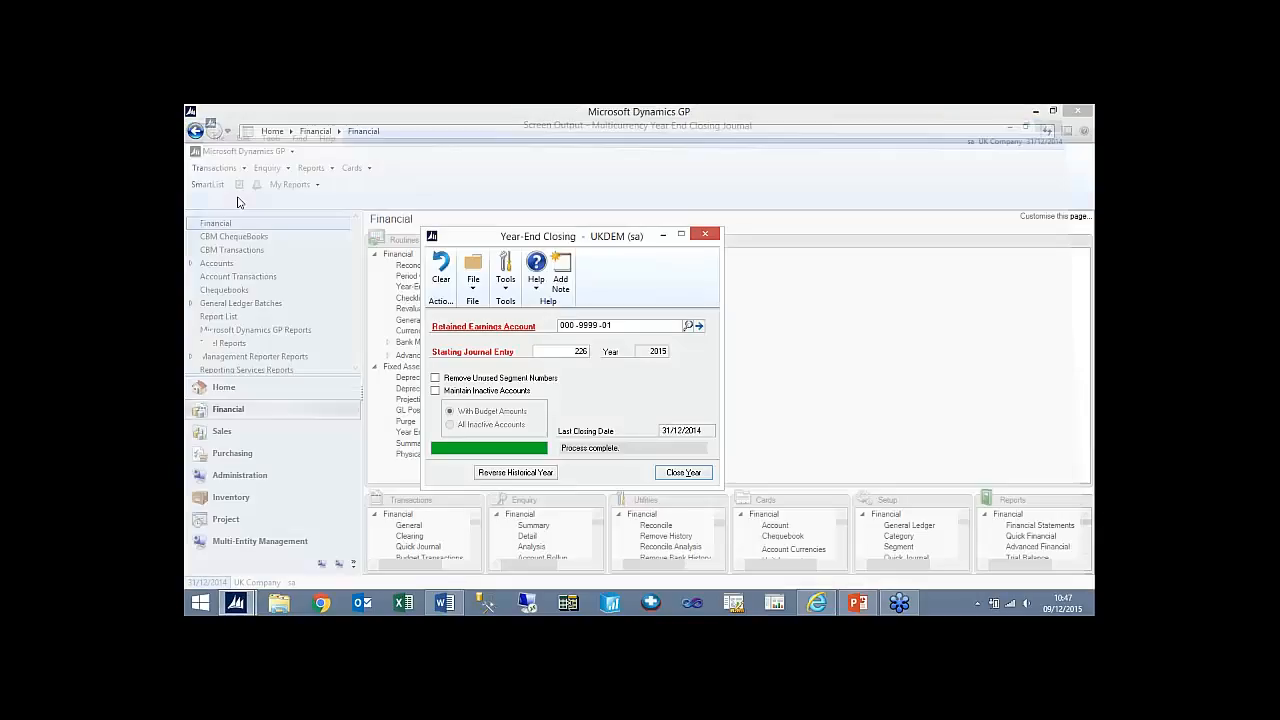
left_click(714, 235)
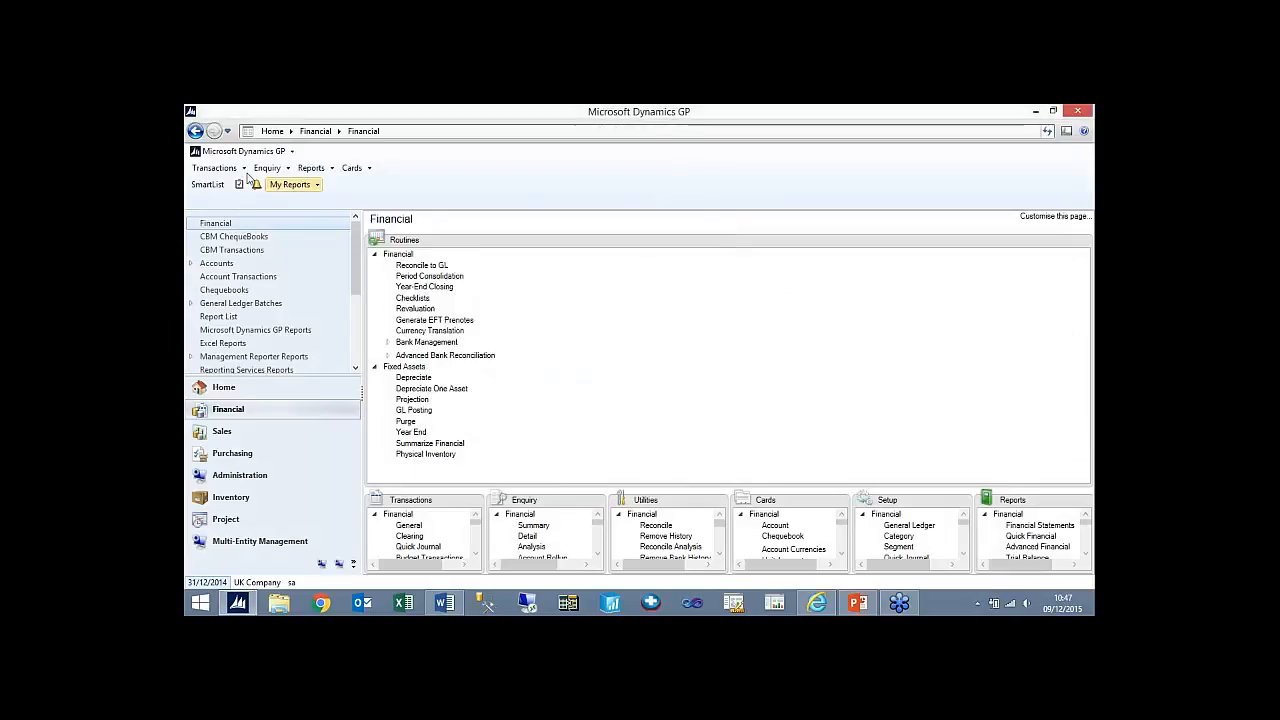
- Examine the company's Financial Periods setup for 2014 and its historical year status, then close the window
left_click(240, 475)
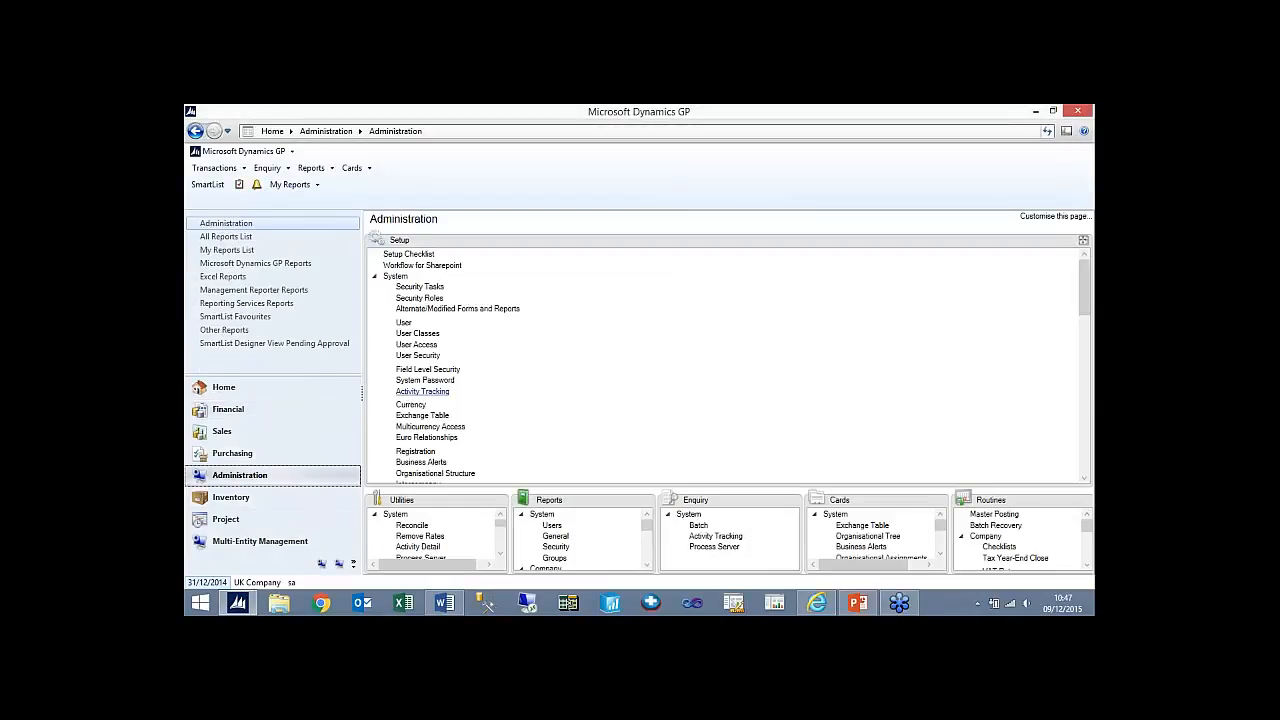
left_click(375, 276)
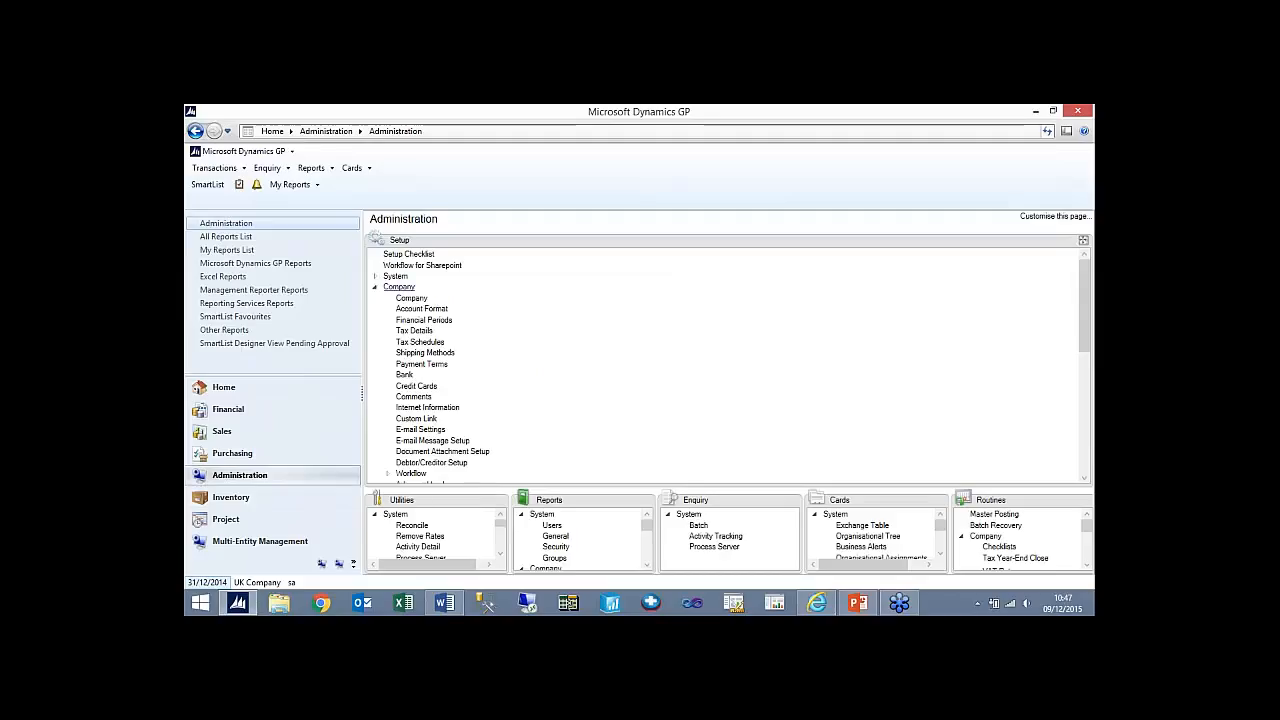
left_click(428, 322)
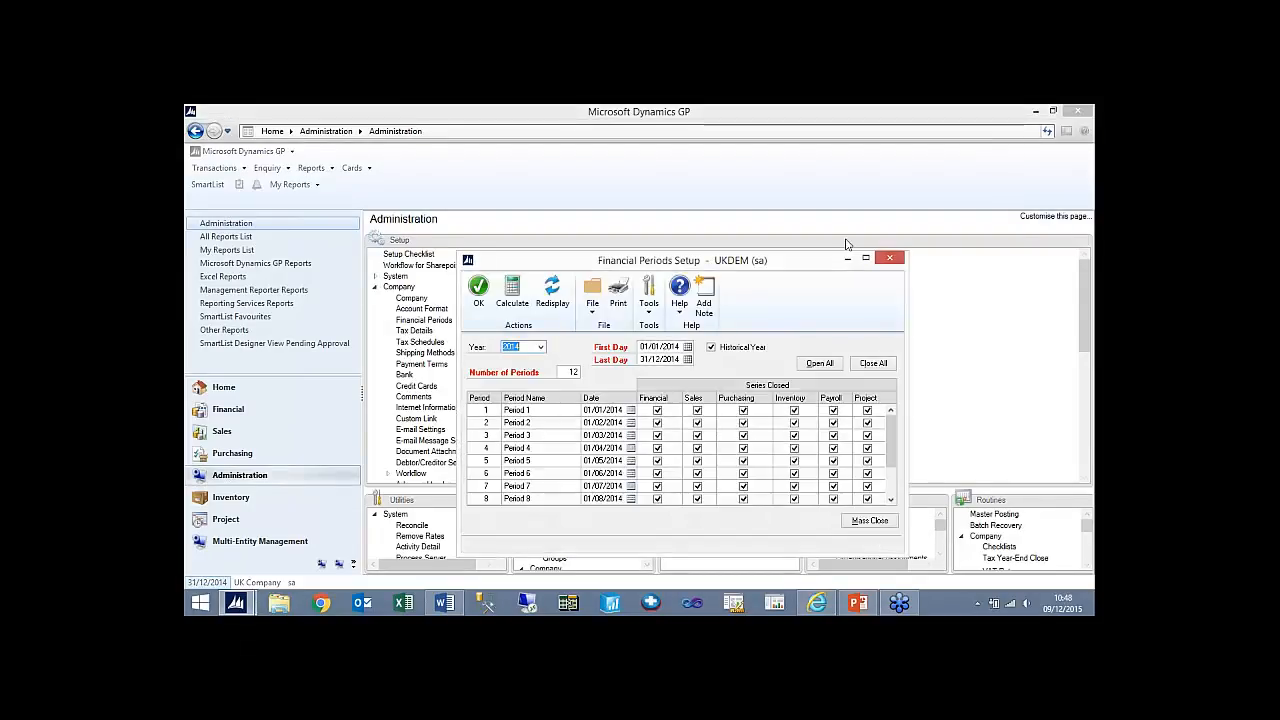
left_click(889, 259)
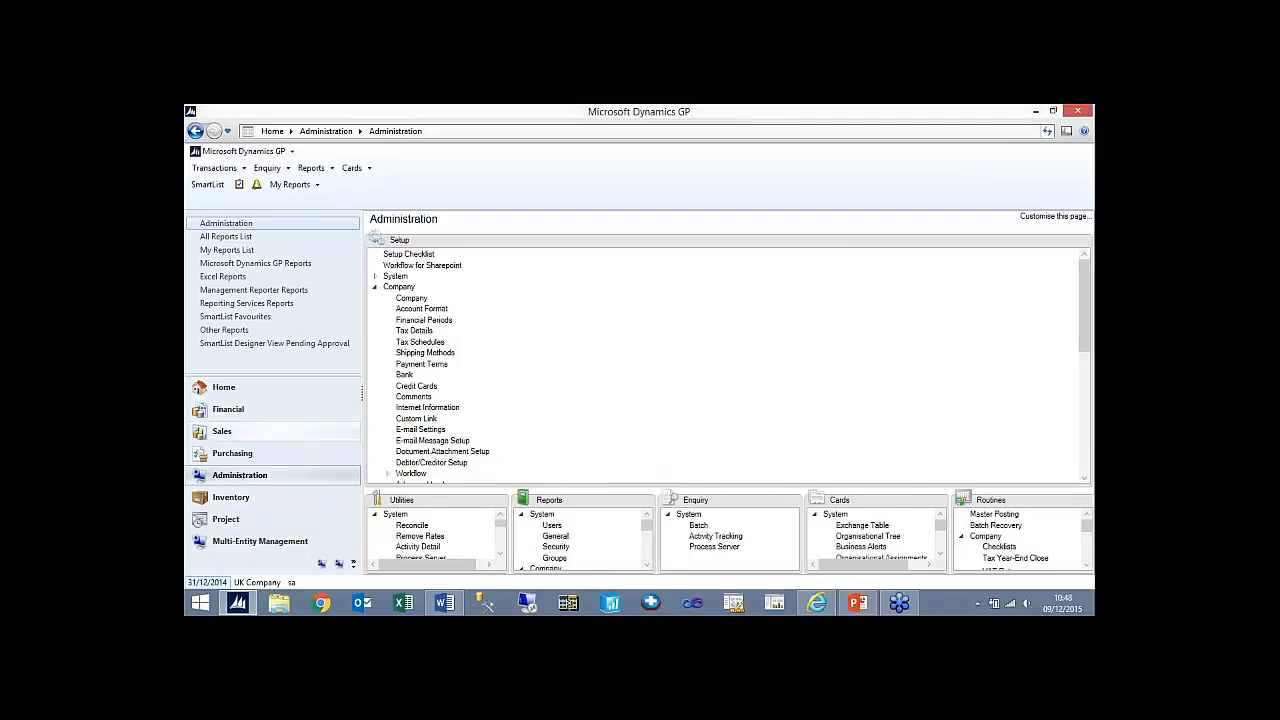
- Modify the Summary trial balance's Year End option to report on open year 2015
left_click(311, 168)
mouse_move(390, 212)
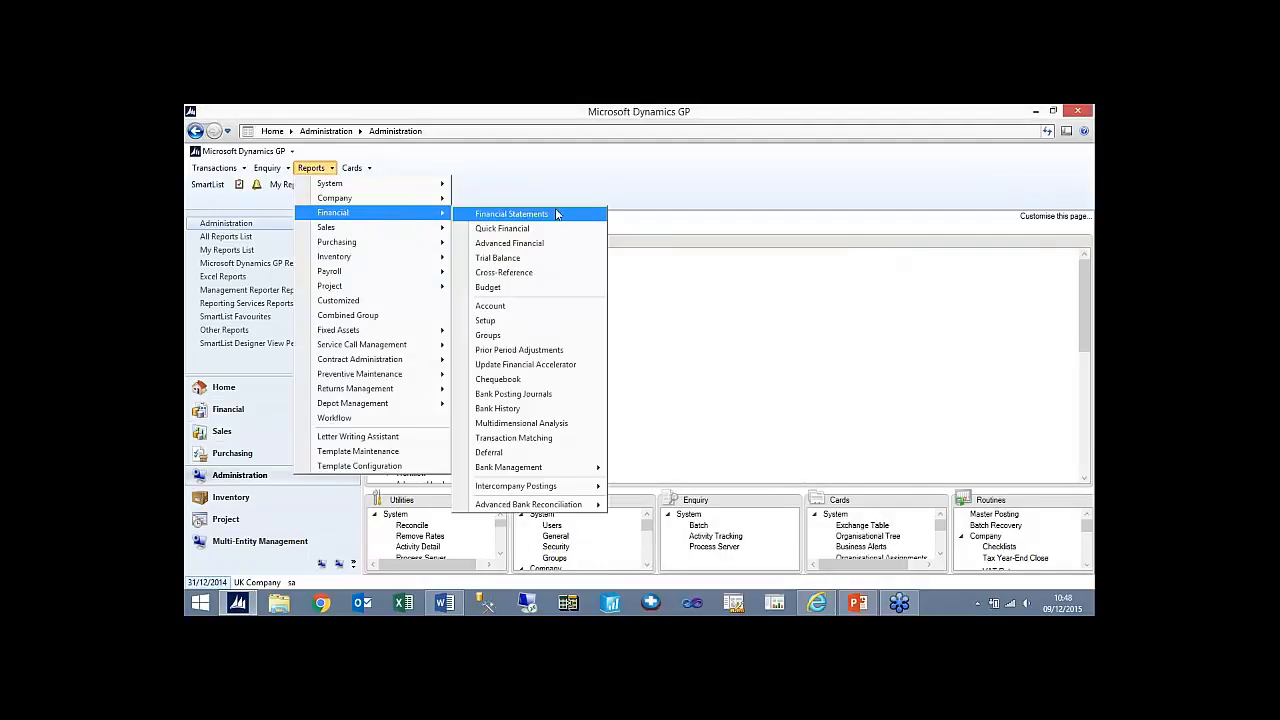
left_click(550, 259)
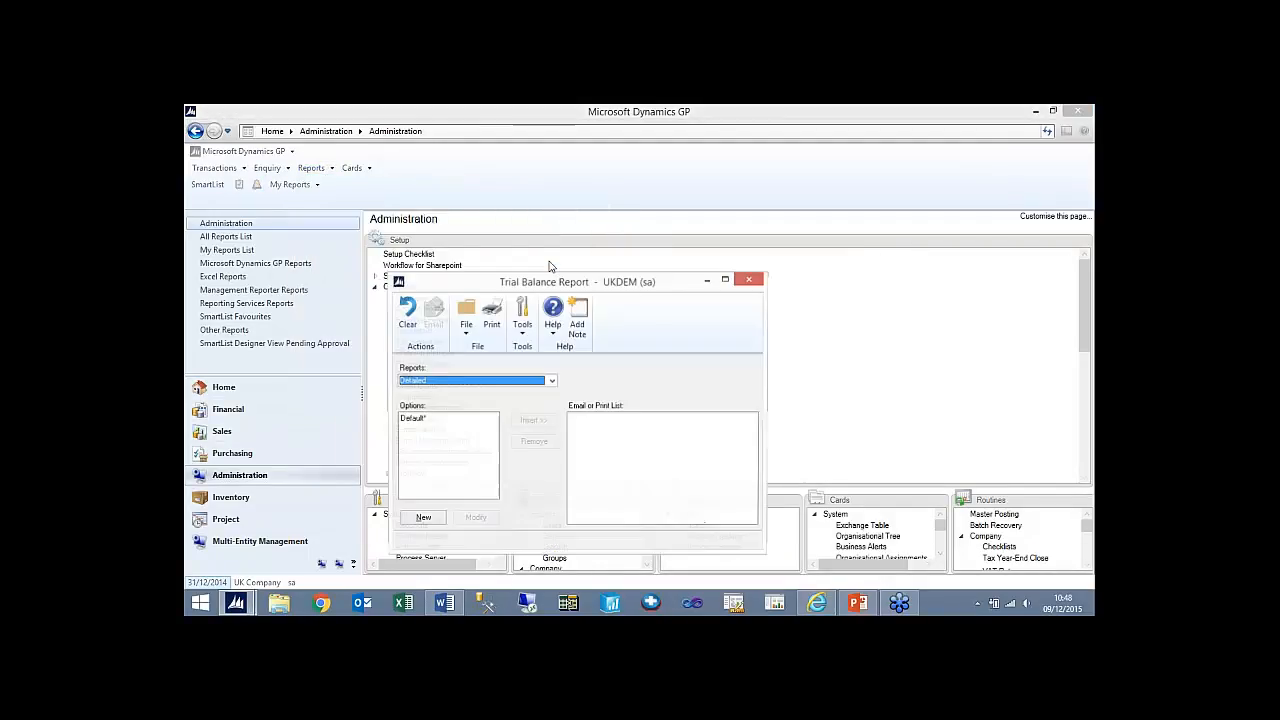
left_click(470, 381)
left_click(462, 403)
left_click(425, 430)
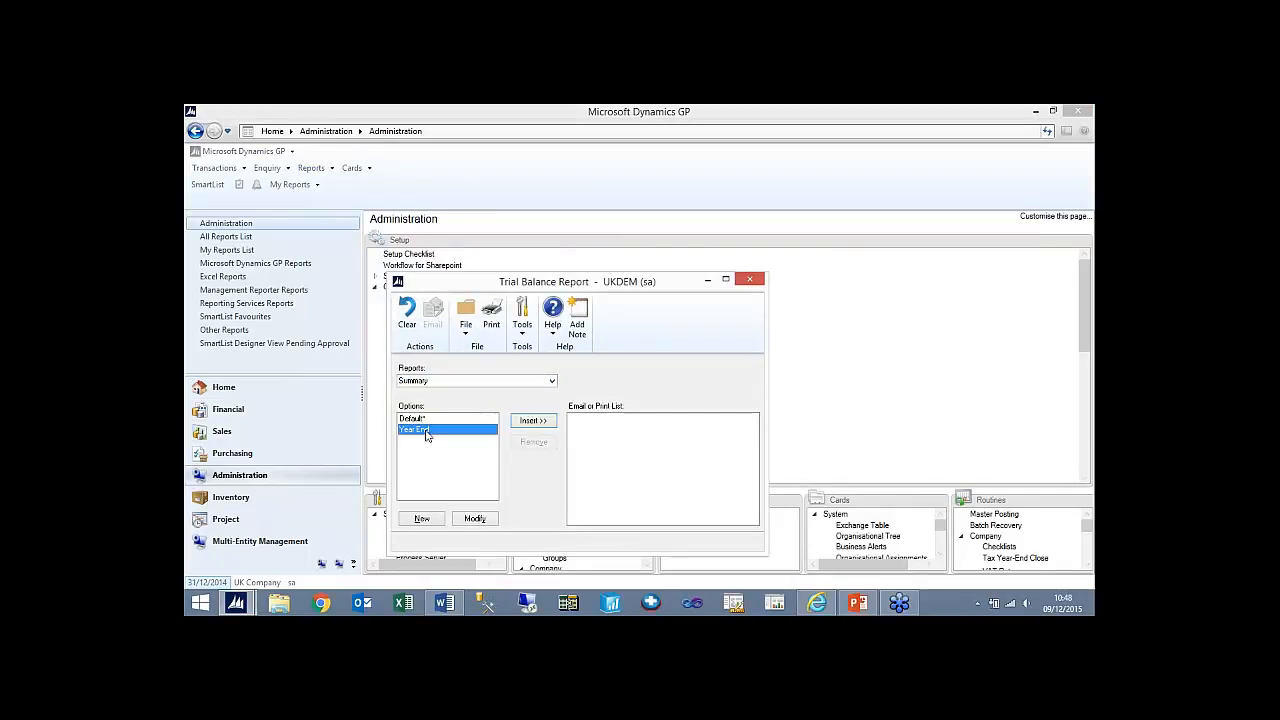
left_click(482, 519)
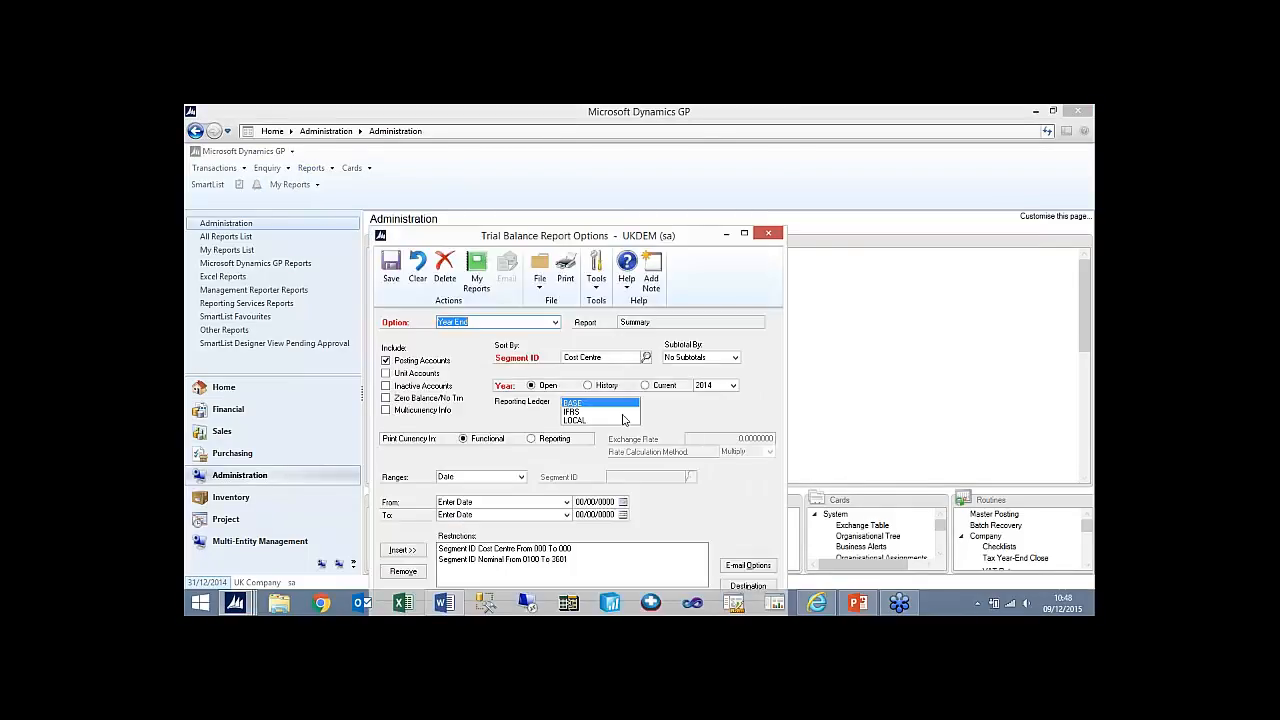
left_click(732, 386)
left_click(724, 397)
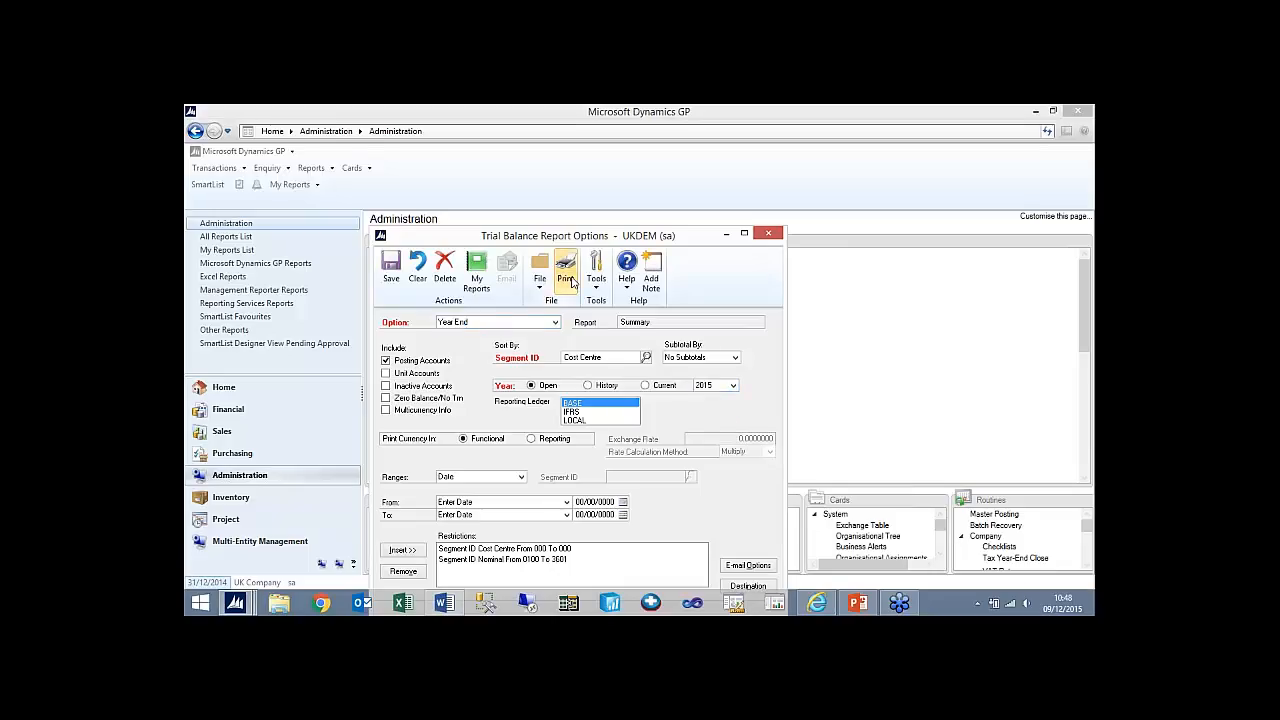
- Print the 2015 Summary trial balance to the screen, save the option's changes and close the report windows
left_click(572, 282)
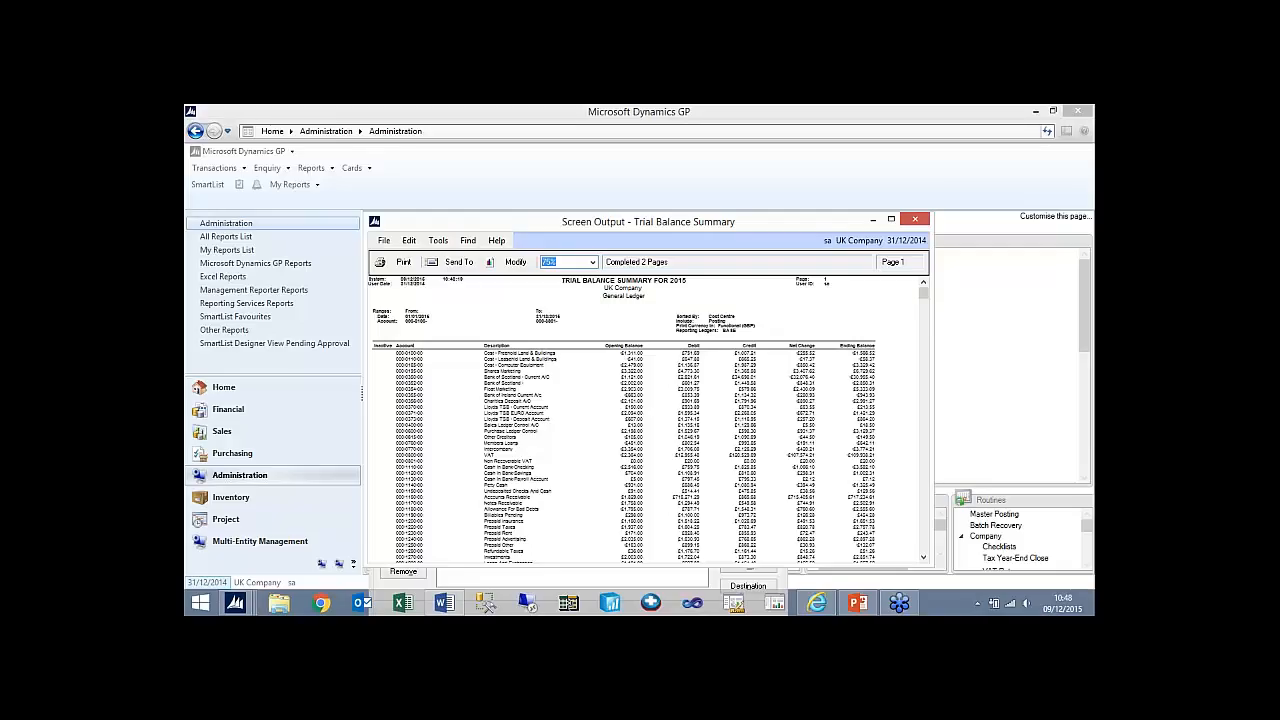
left_click(924, 226)
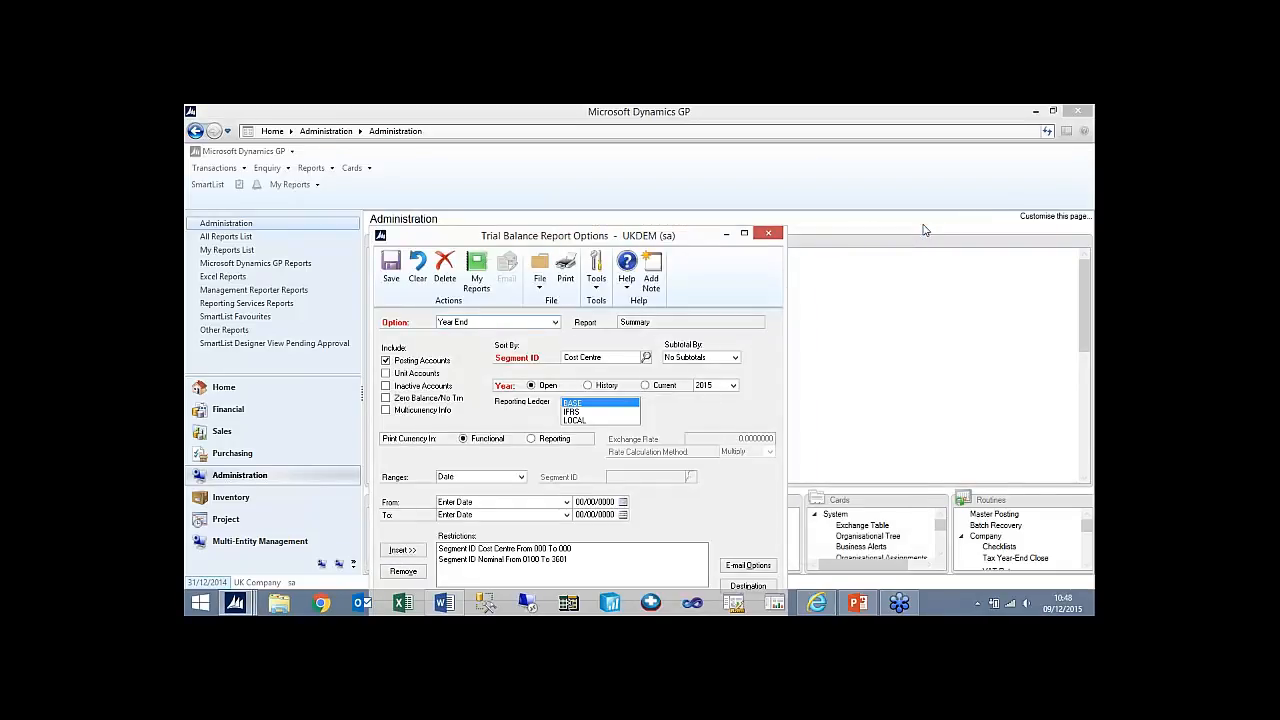
left_click(768, 236)
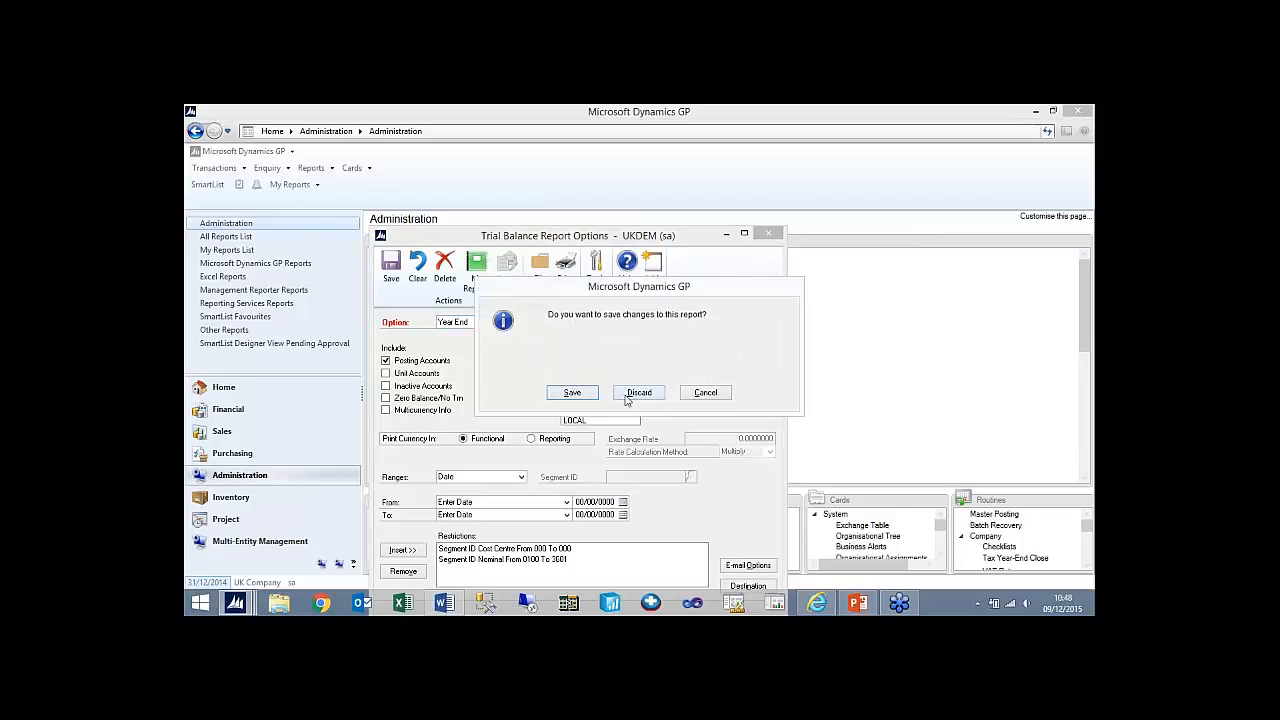
left_click(572, 393)
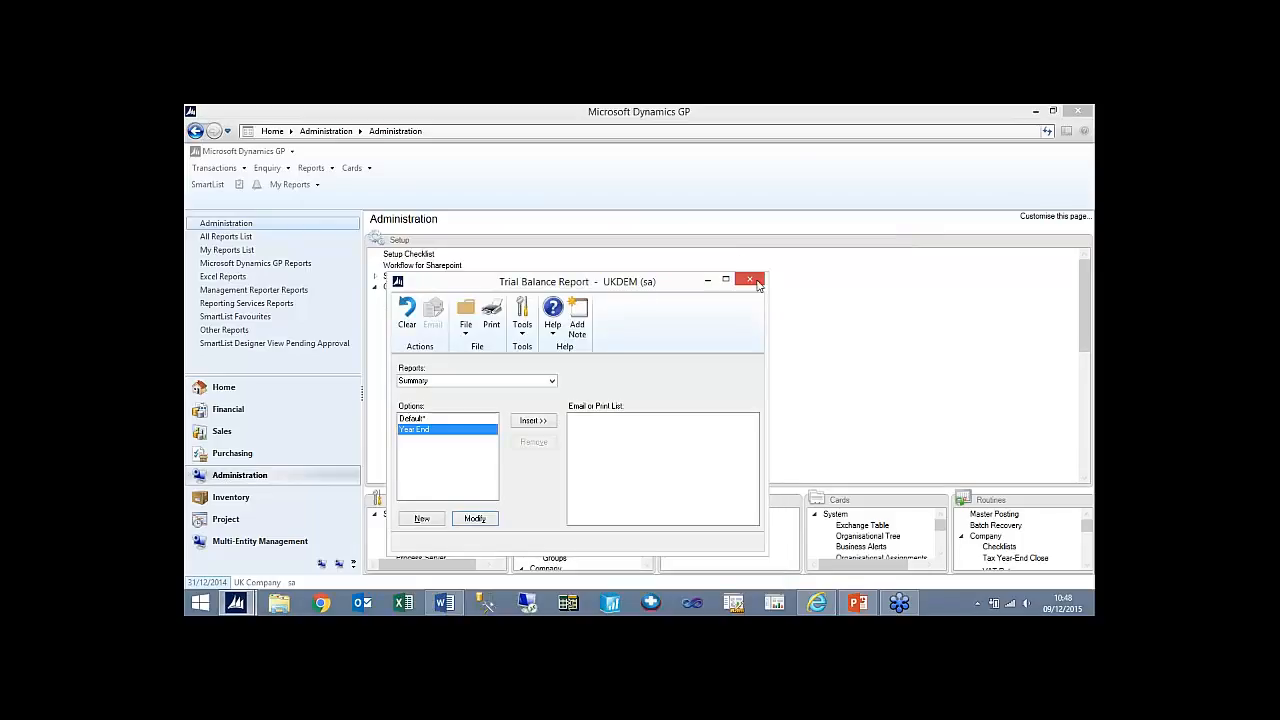
left_click(757, 285)
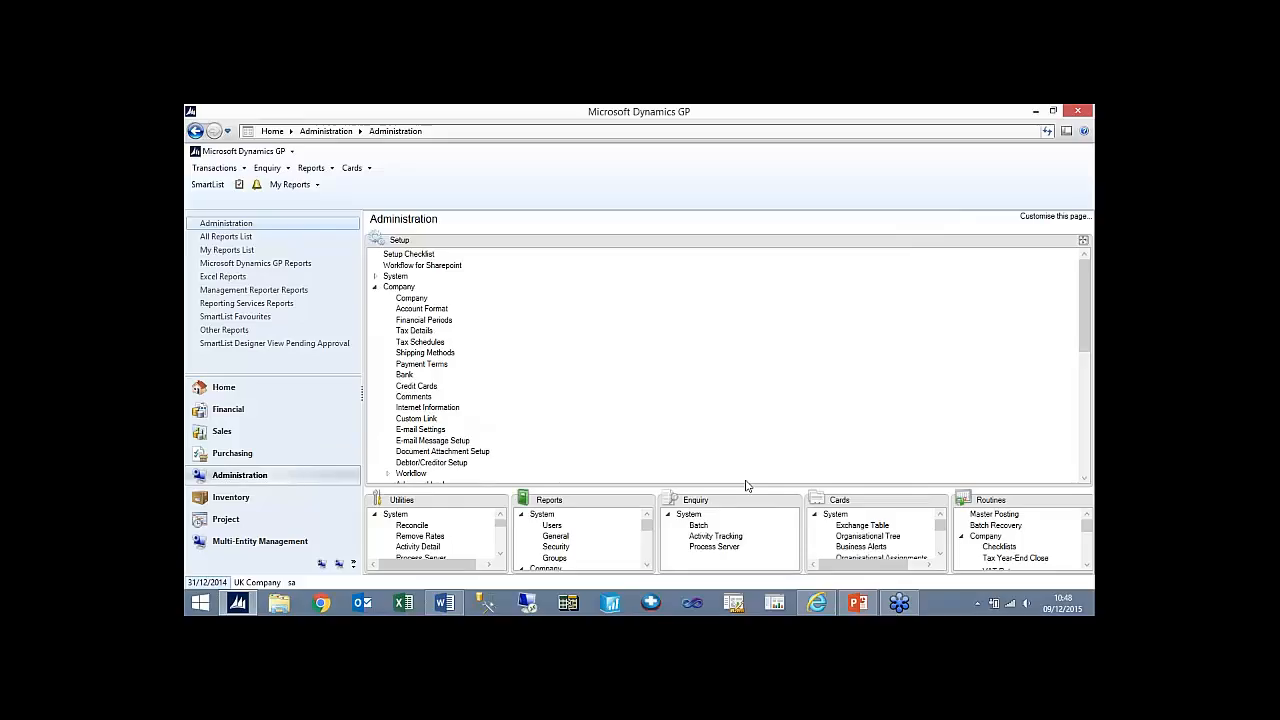
- View the Reverse Historical Year window of the general ledger Year-End Closing routine without processing it, then close both windows
left_click(228, 410)
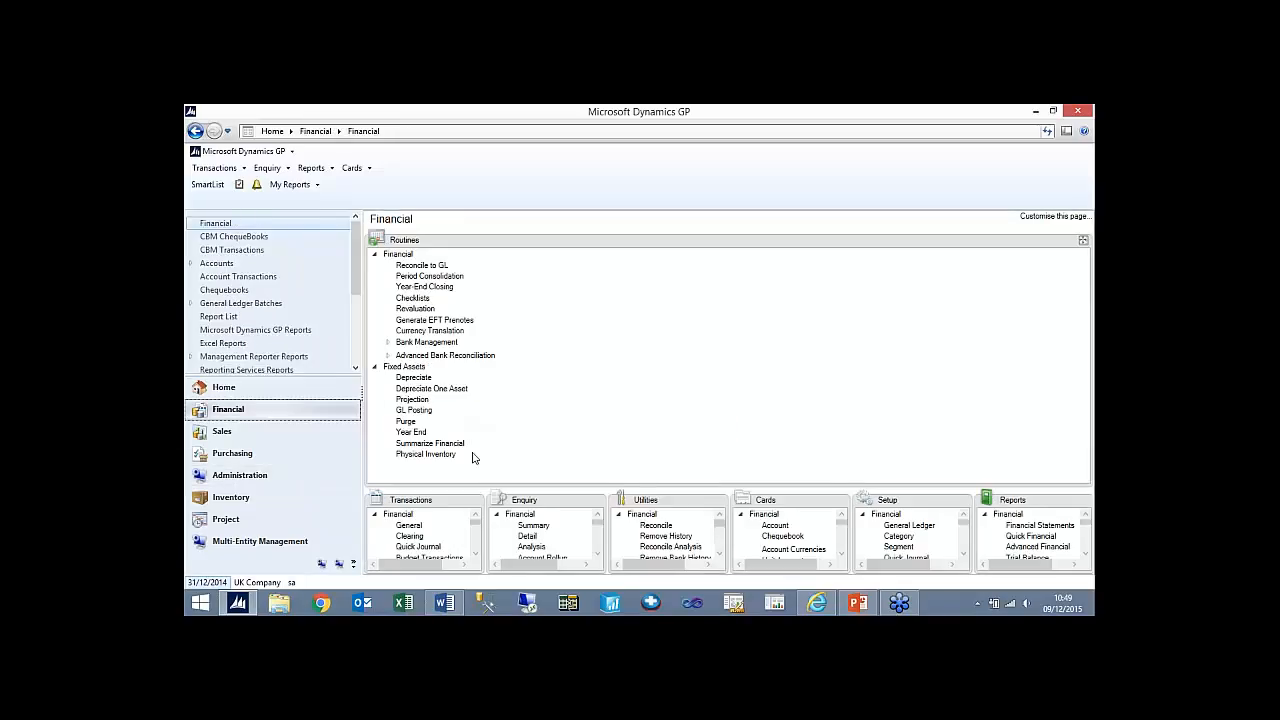
left_click(424, 288)
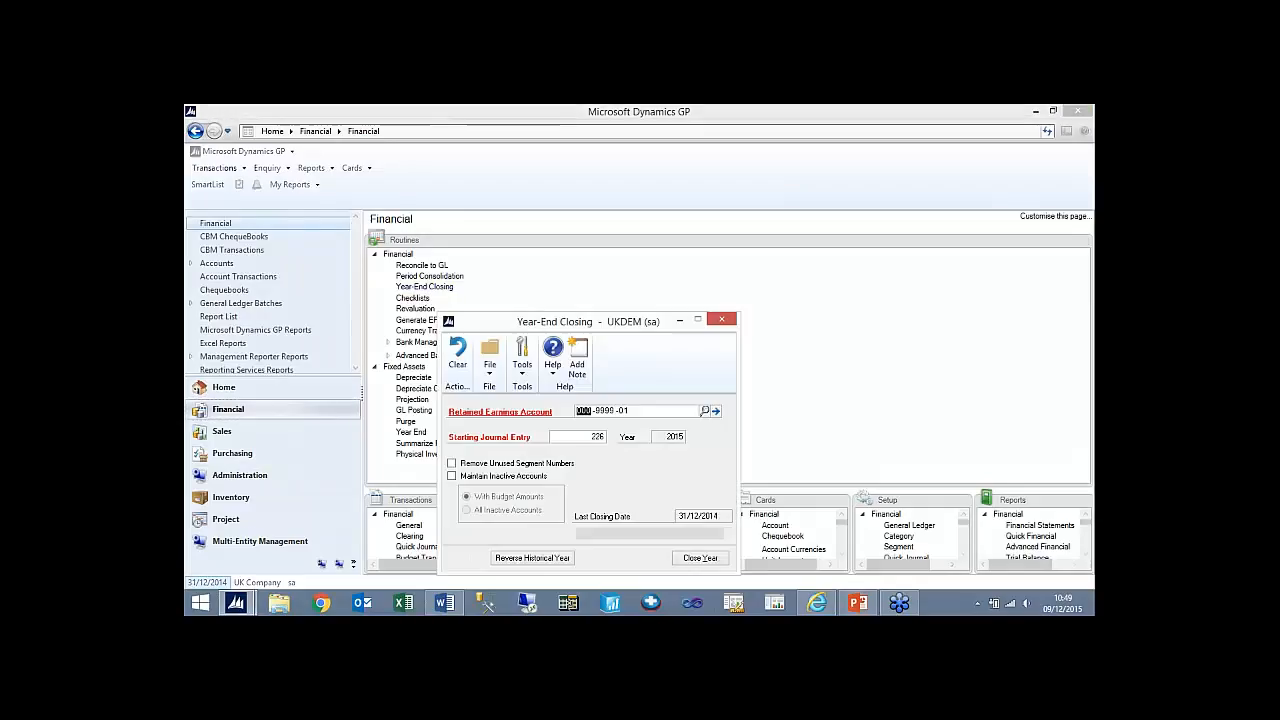
left_click(535, 559)
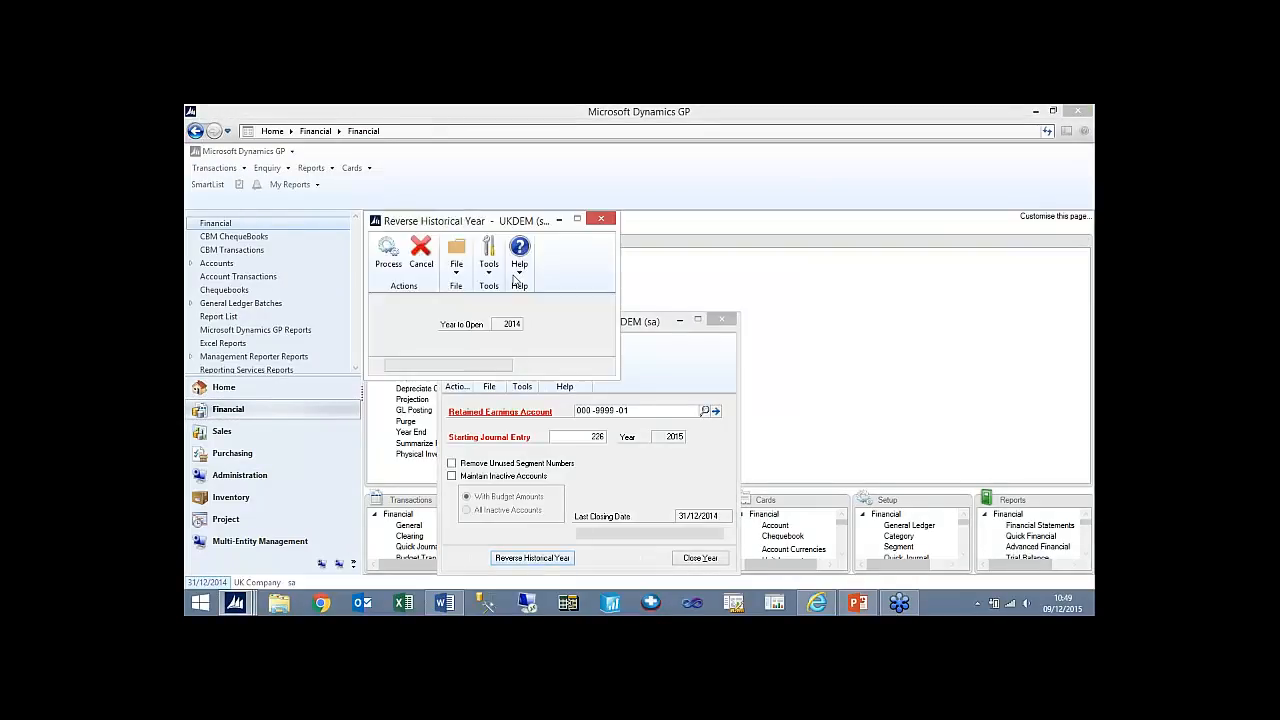
left_click(603, 221)
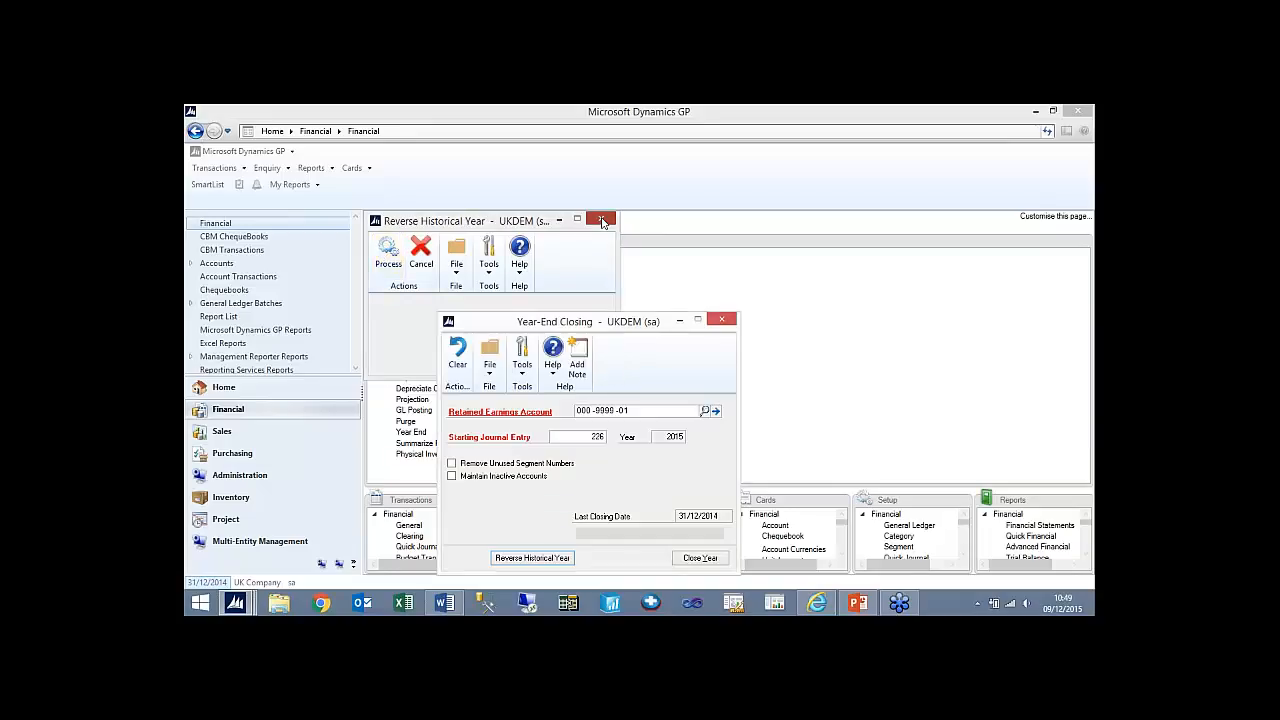
left_click(721, 319)
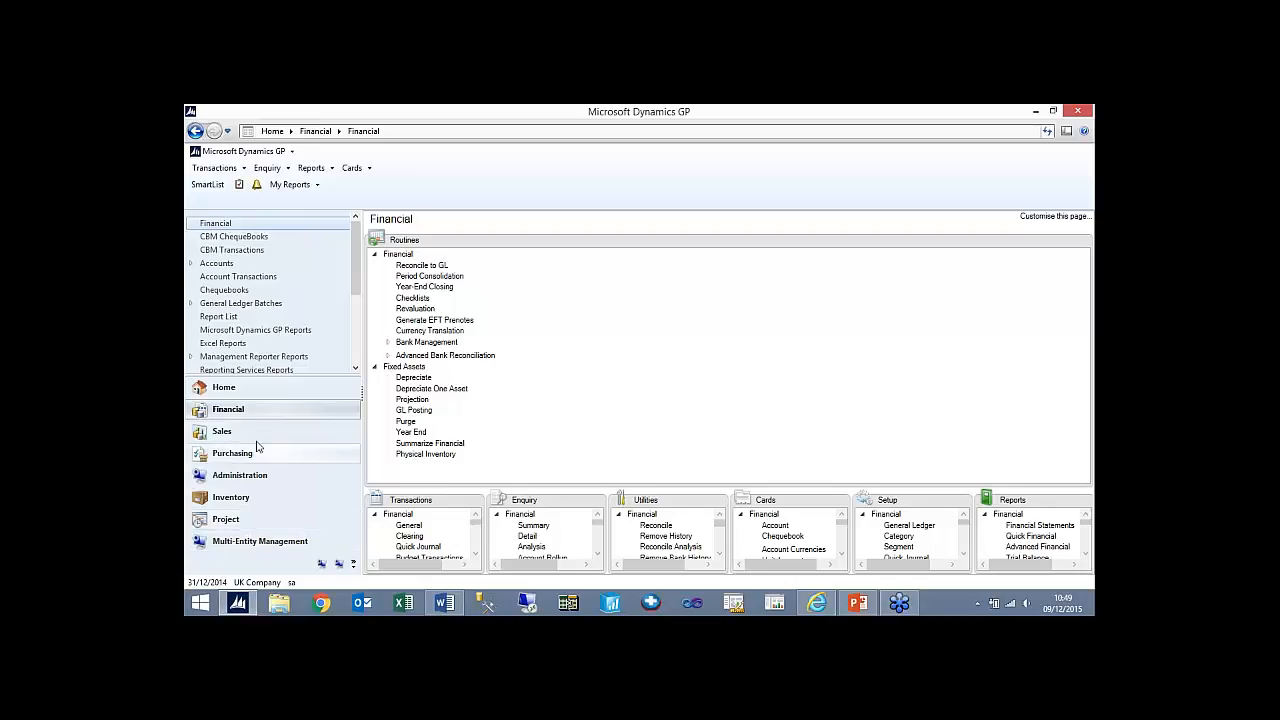
- Run the Payables Year-End Close routine in Purchasing for All years with Print Report enabled
left_click(225, 453)
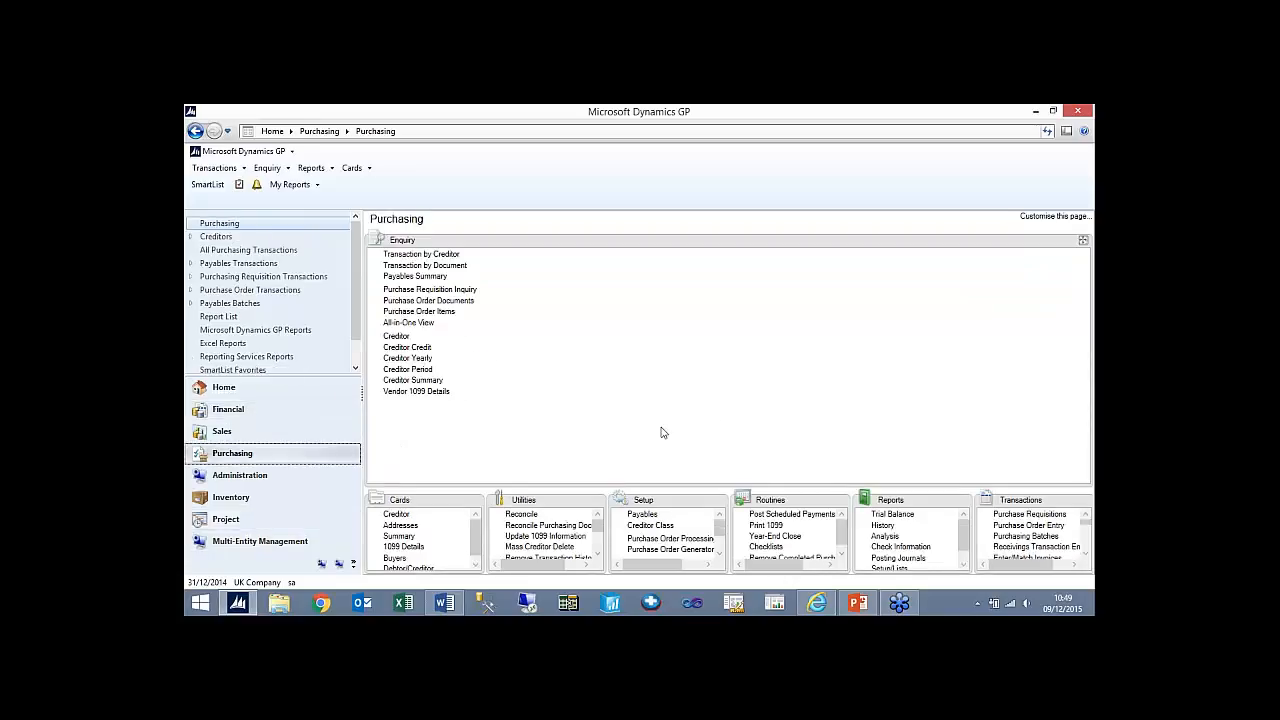
left_click(840, 501)
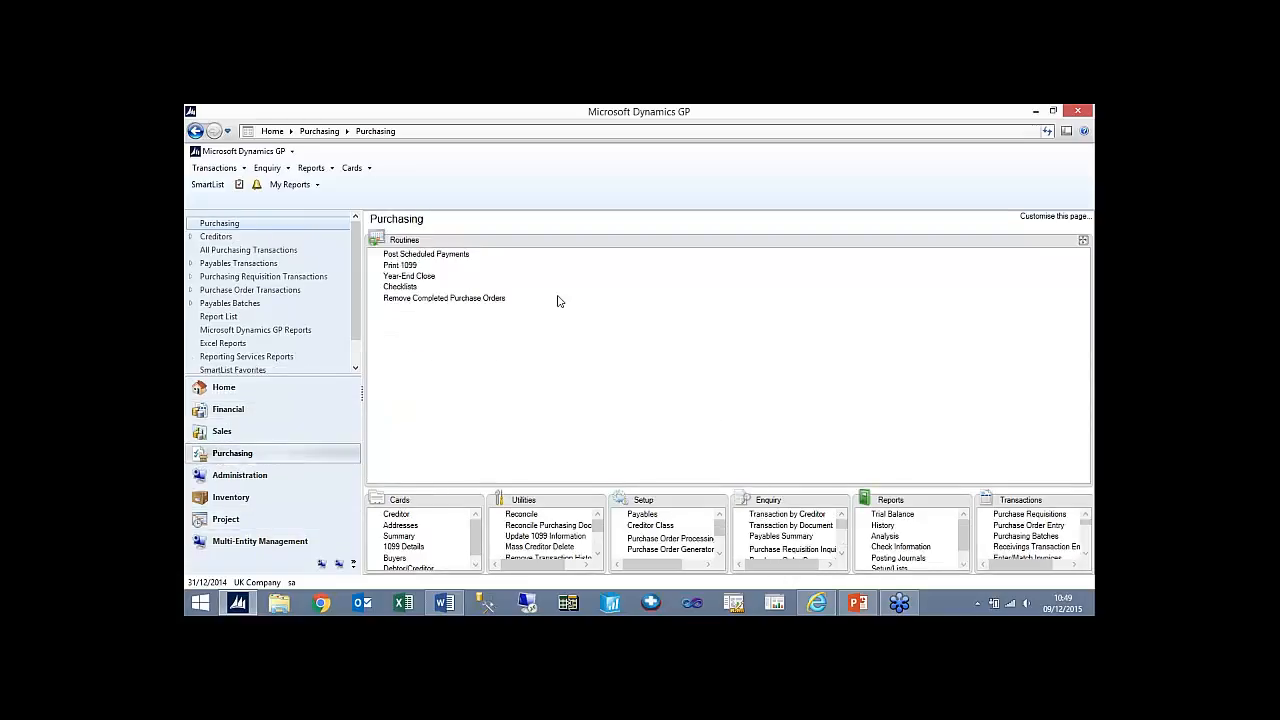
left_click(416, 277)
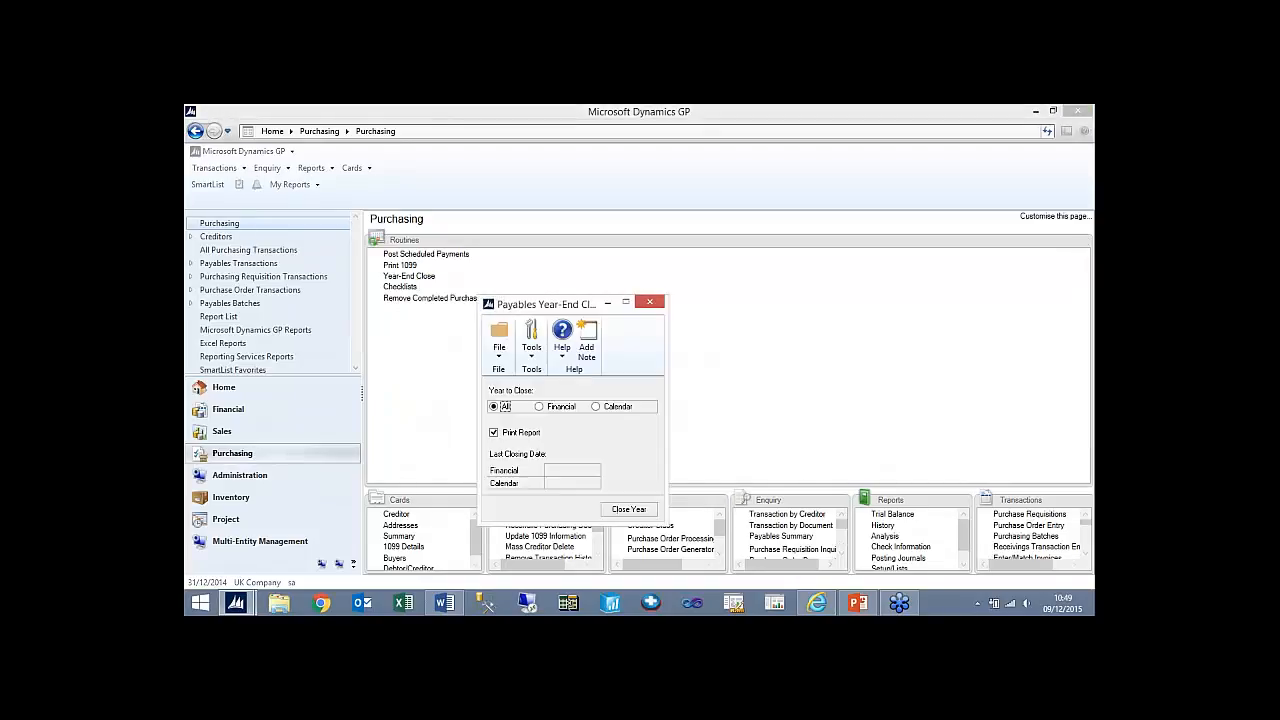
left_click(632, 512)
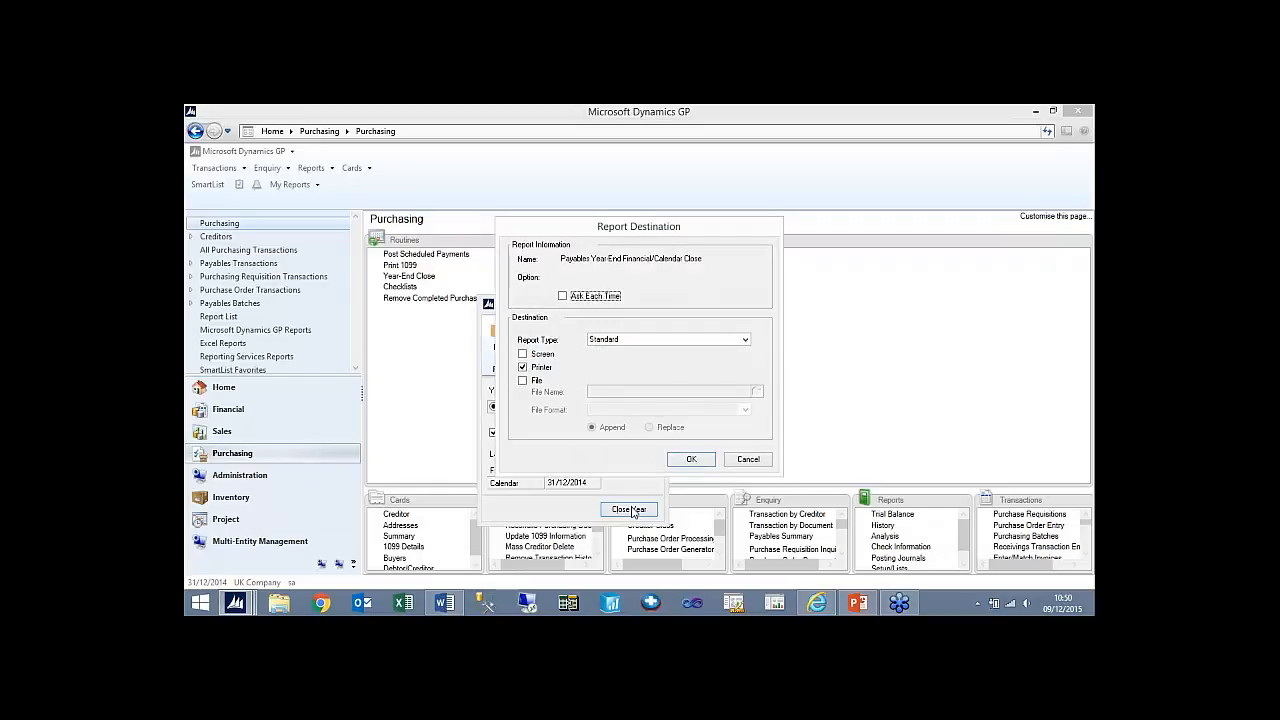
- Output the payables closing report to the screen and a Desktop text file named 2014 payables close, with Replace set and the printer off
left_click(522, 356)
left_click(522, 367)
left_click(522, 380)
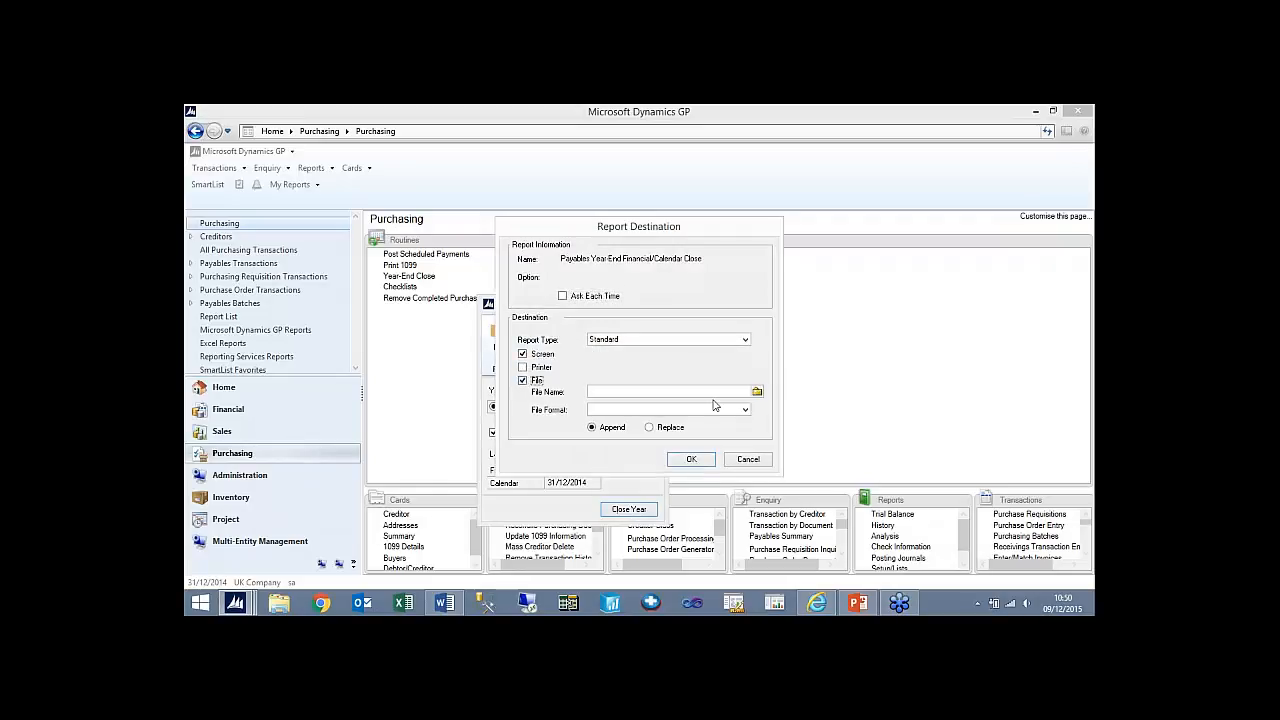
left_click(758, 392)
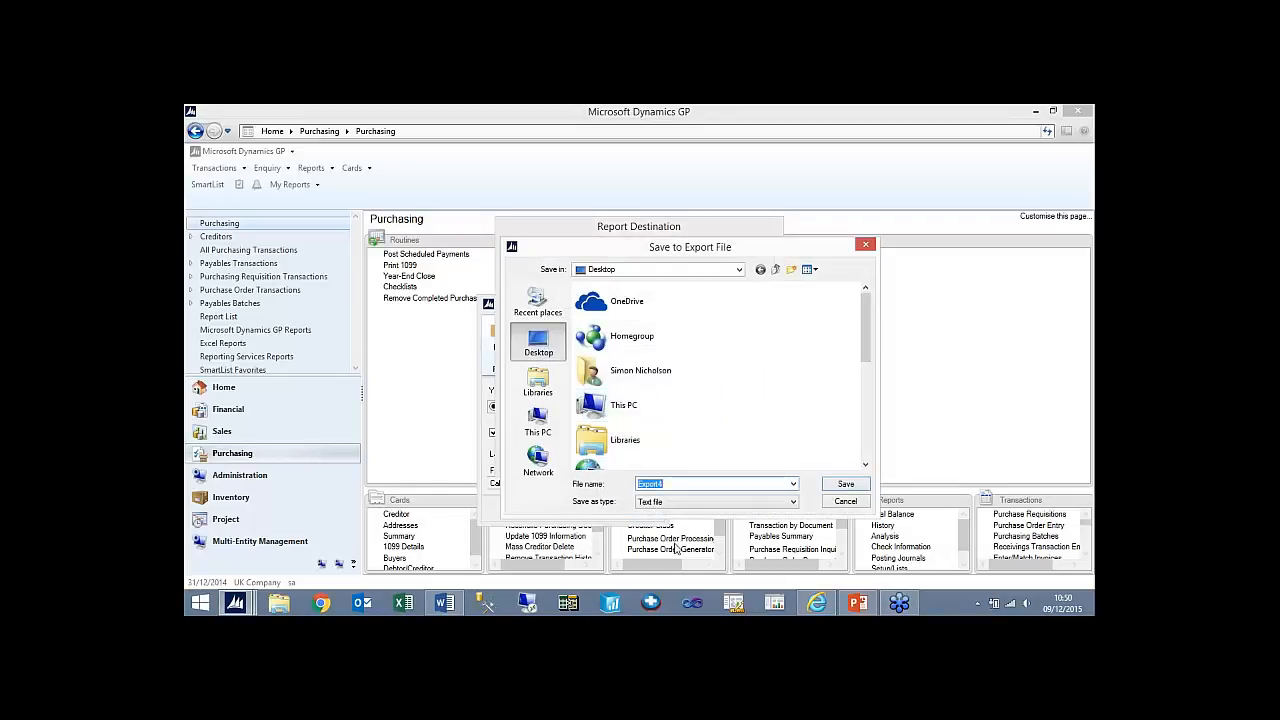
type("2014")
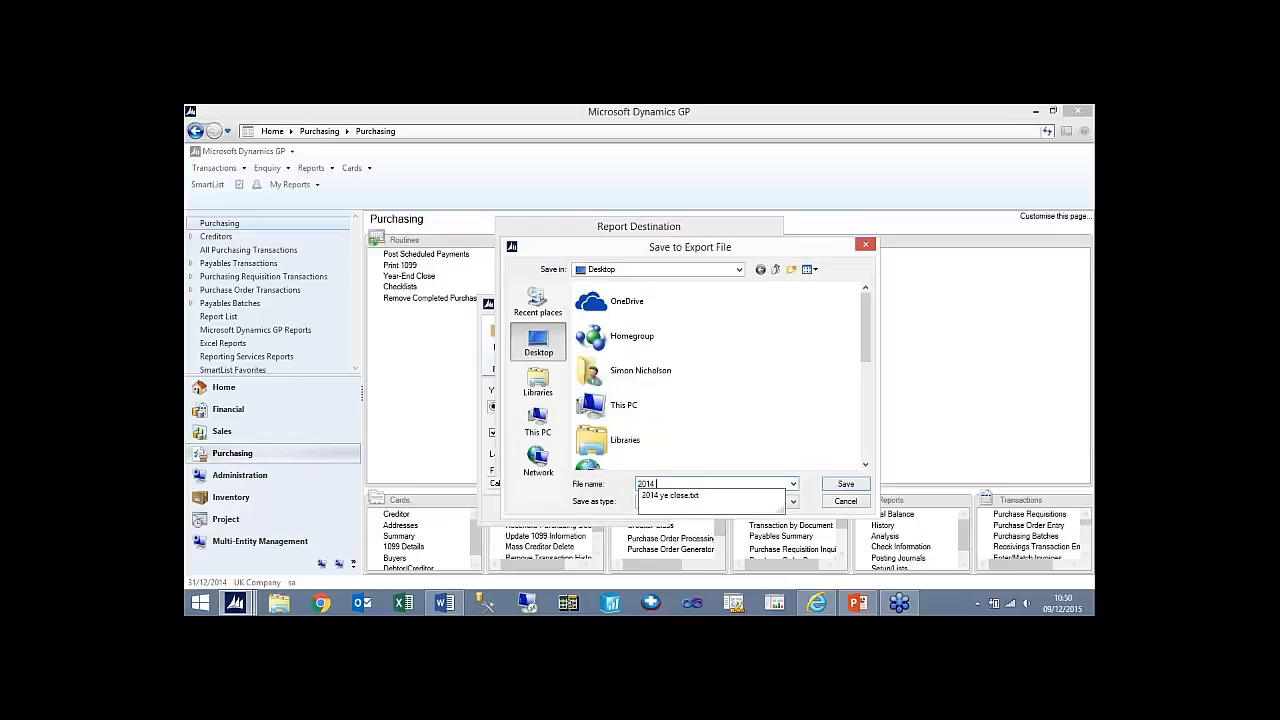
type(" payables close")
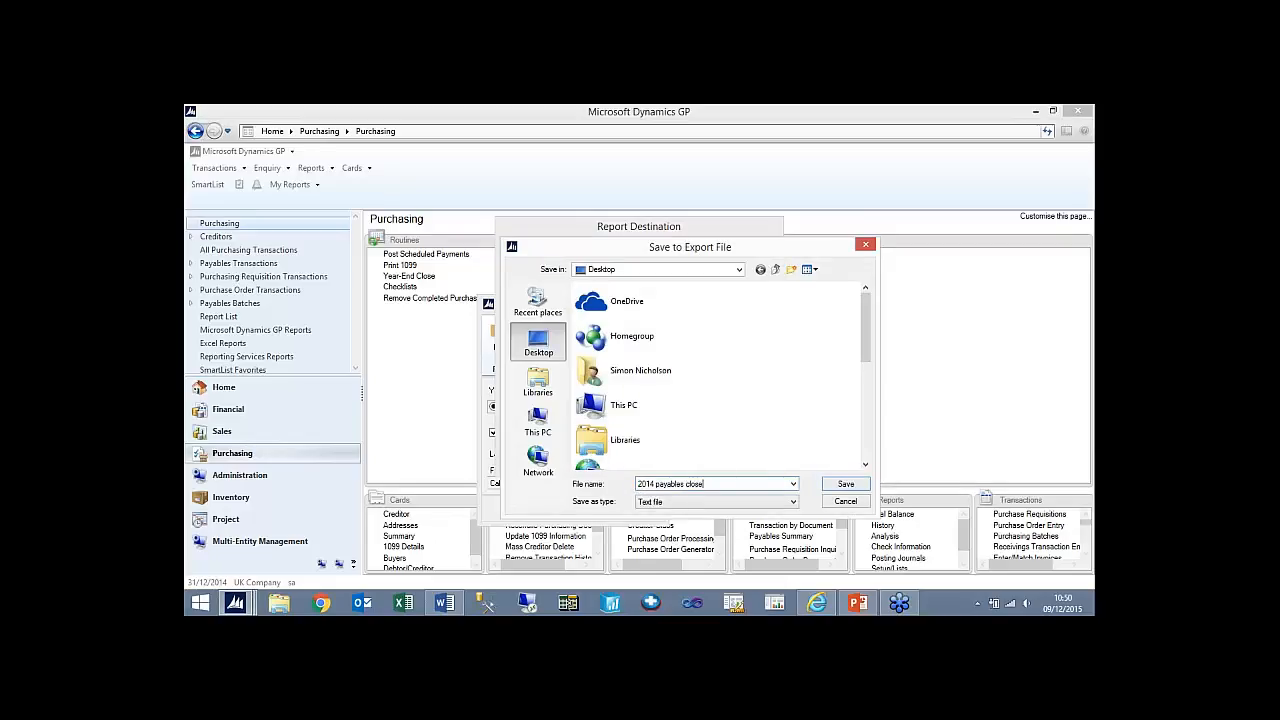
left_click(845, 484)
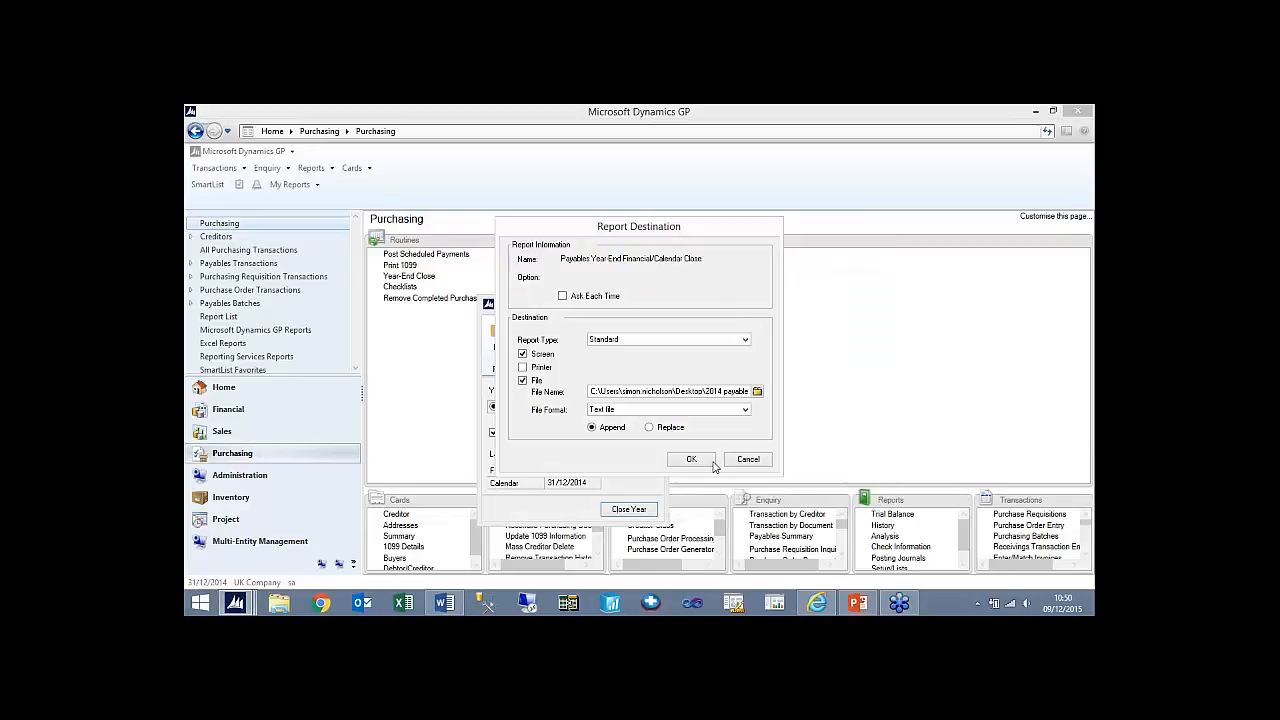
left_click(649, 427)
left_click(693, 460)
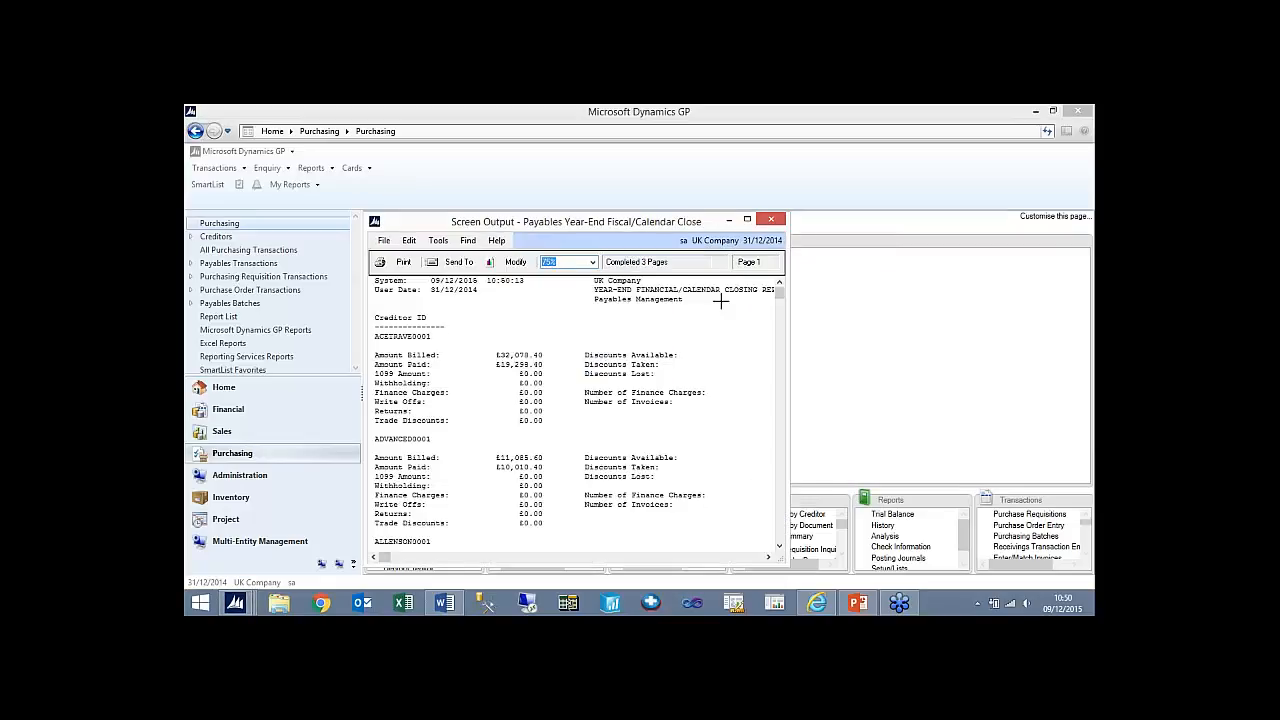
- View the payables year-end closing report maximized, then close it and the Payables Year-End Close window
left_click(747, 219)
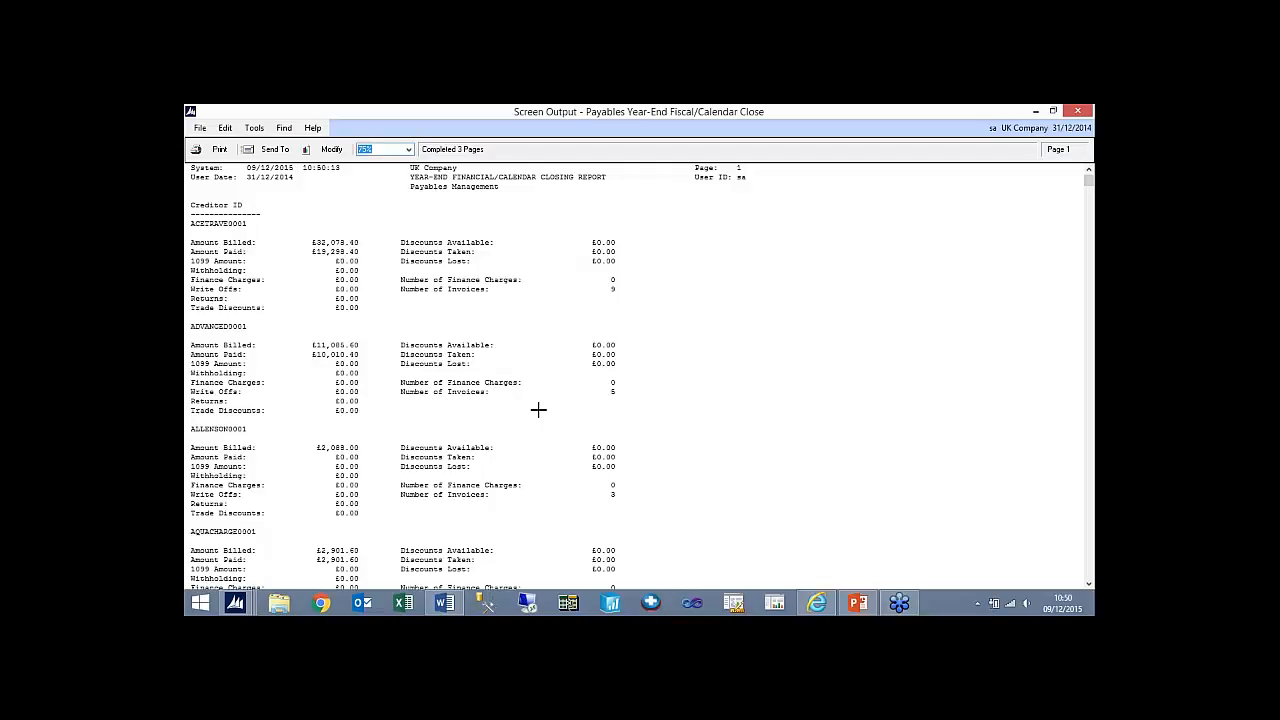
left_click(1074, 112)
left_click(649, 302)
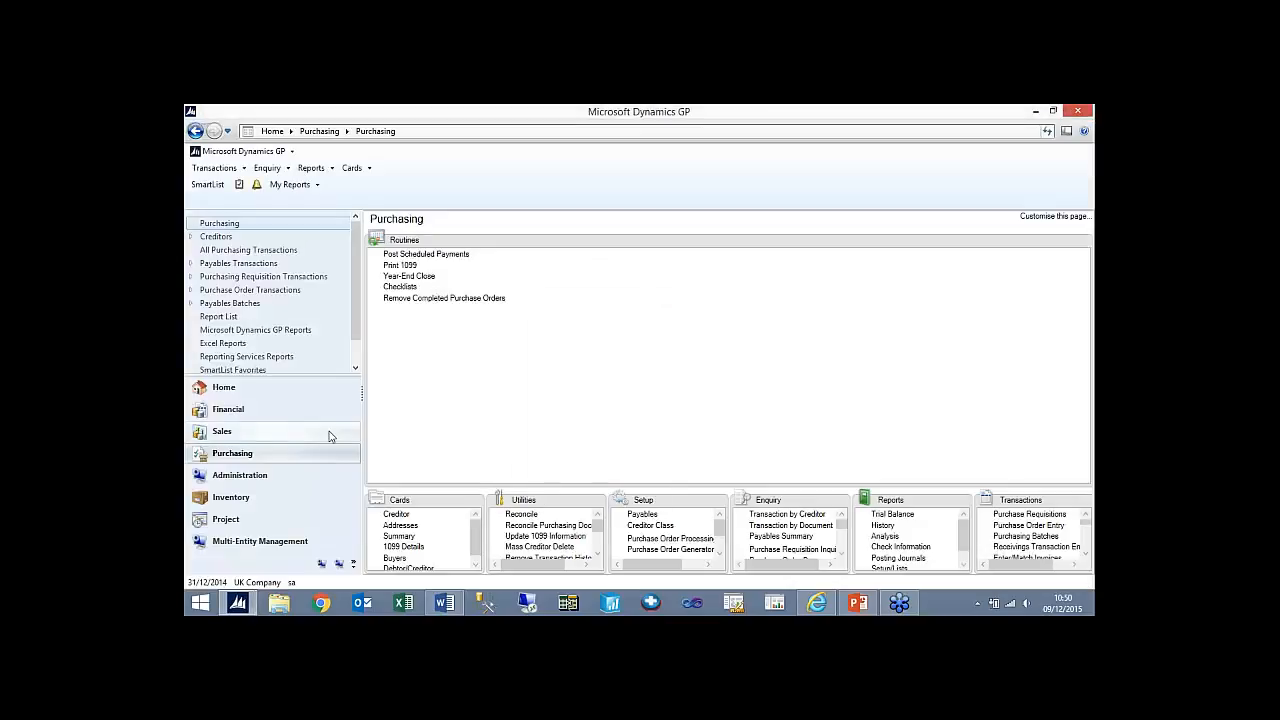
- View the Receivables Year-End Close routine in Sales without processing it, then close its window
left_click(291, 437)
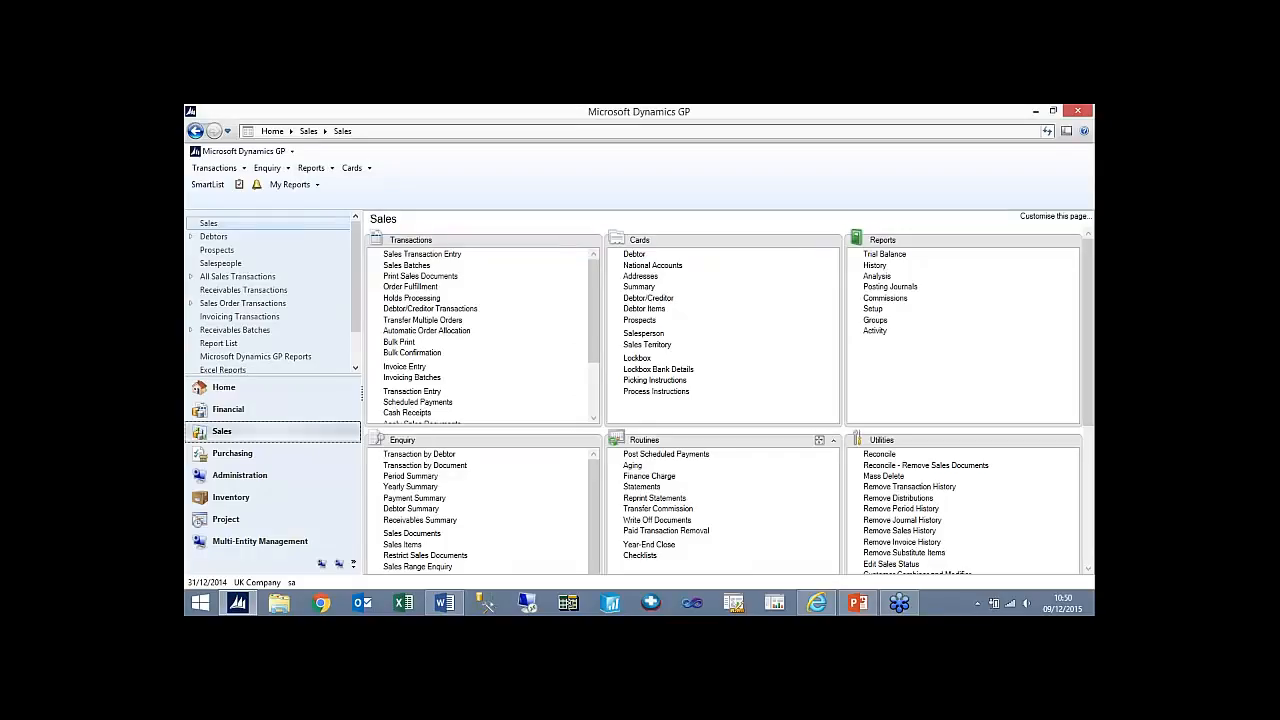
left_click(649, 544)
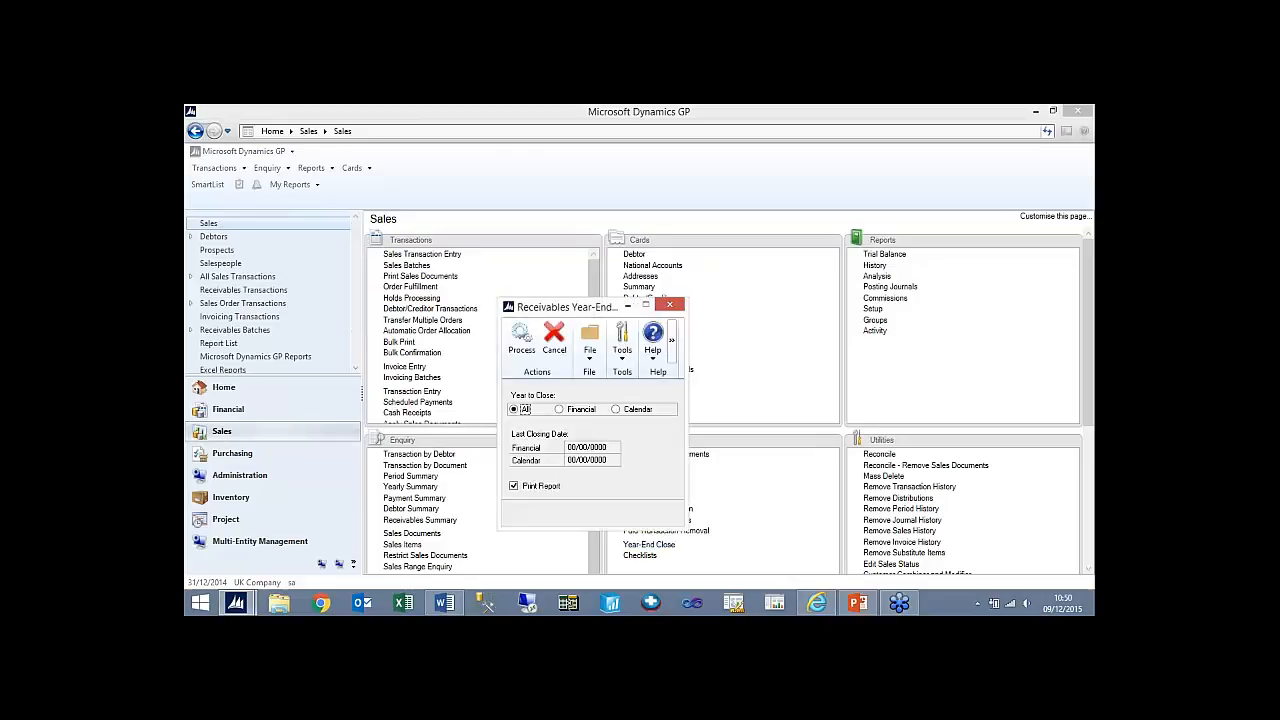
left_click(672, 306)
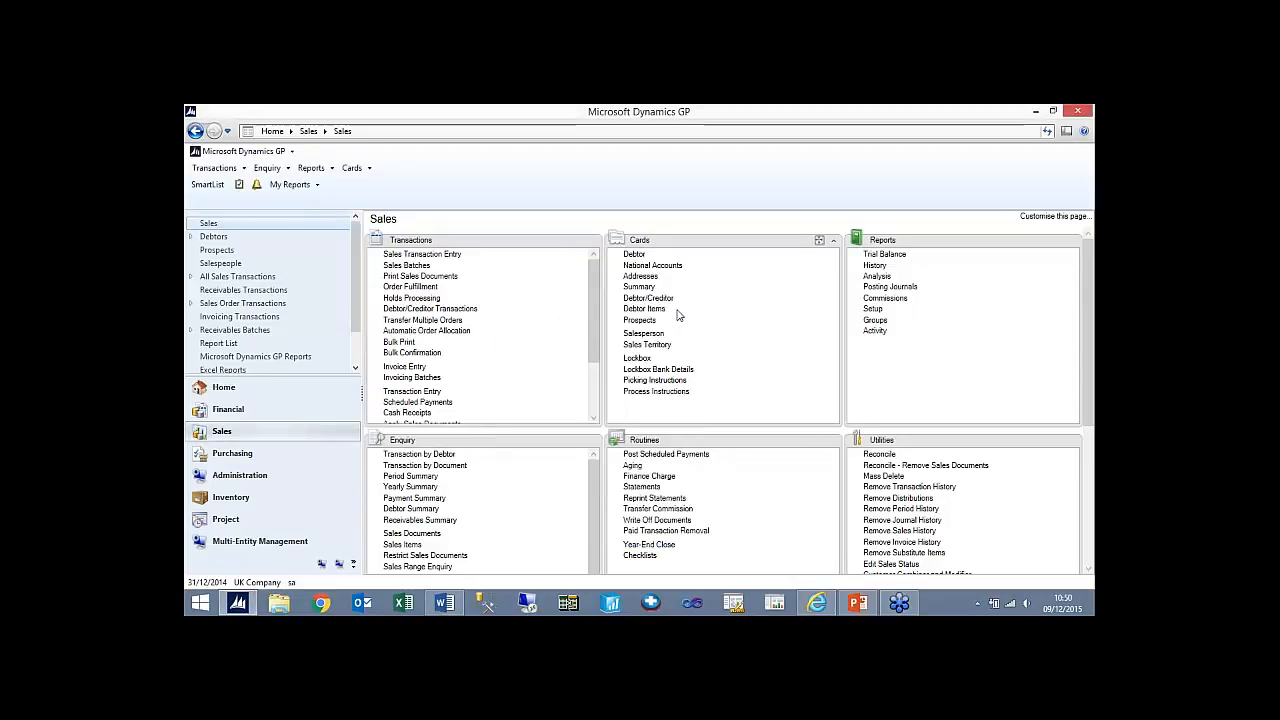